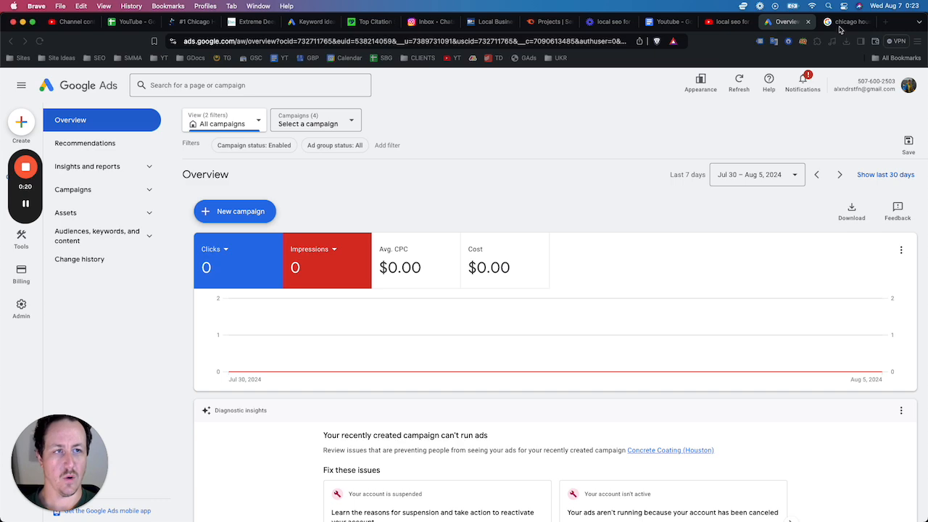
Step: Open the "chicago house cleaners" results, switch to Chrome and review the ads, companies and organic listings for "omaha house cleaning"
click(843, 23)
scroll(546, 276, up, 3)
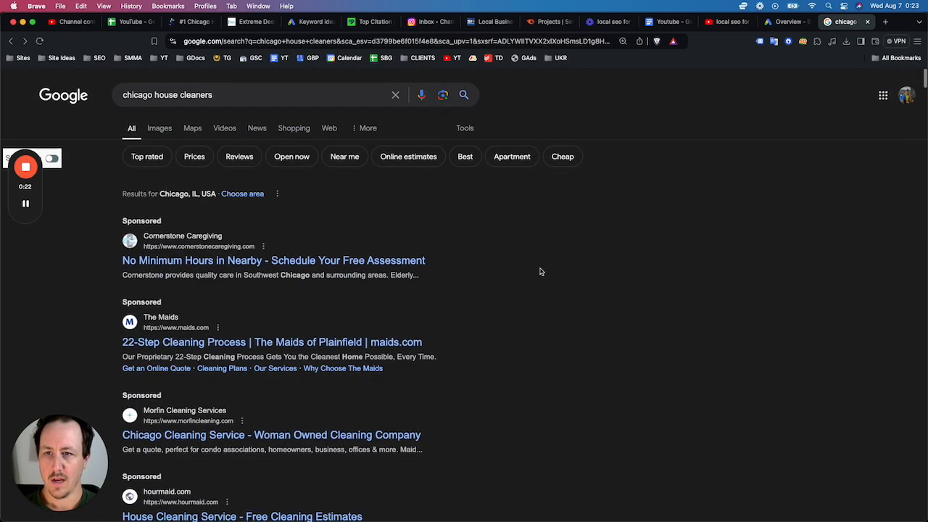
key(super+Tab)
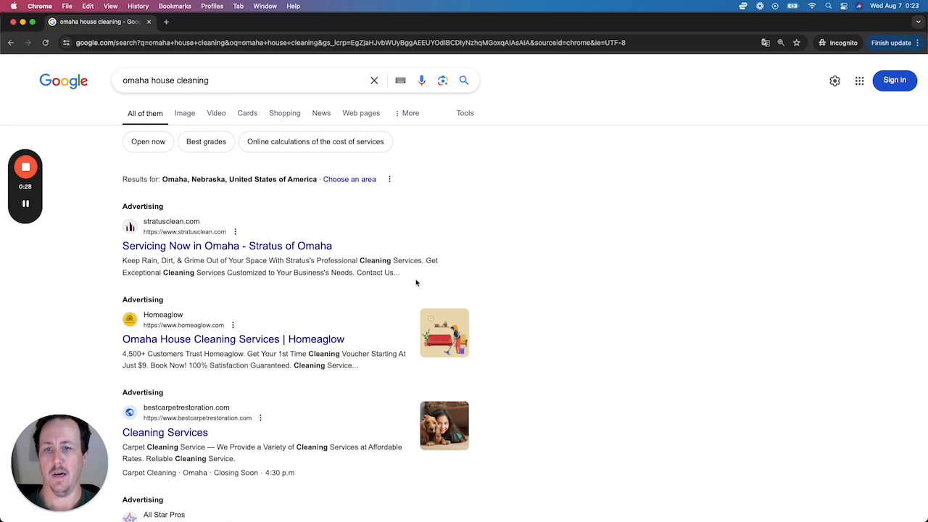
scroll(416, 283, down, 5)
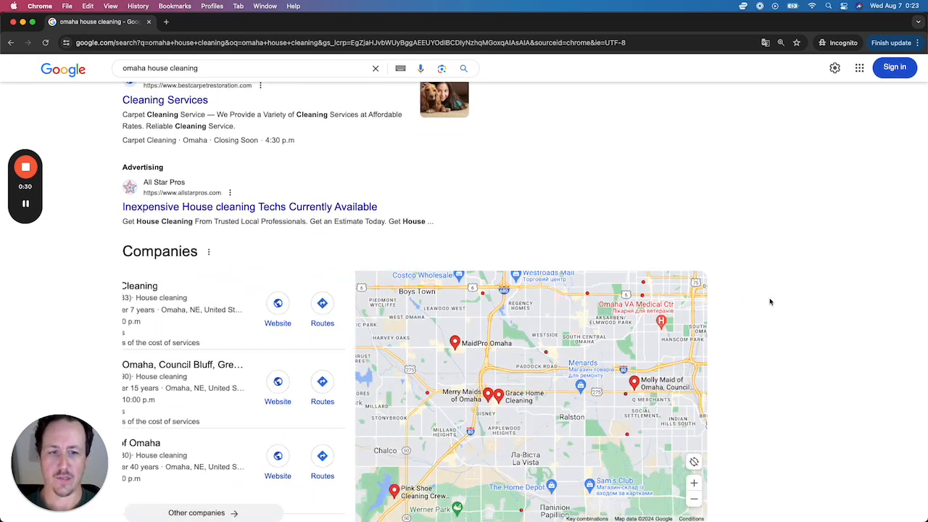
scroll(770, 301, down, 15)
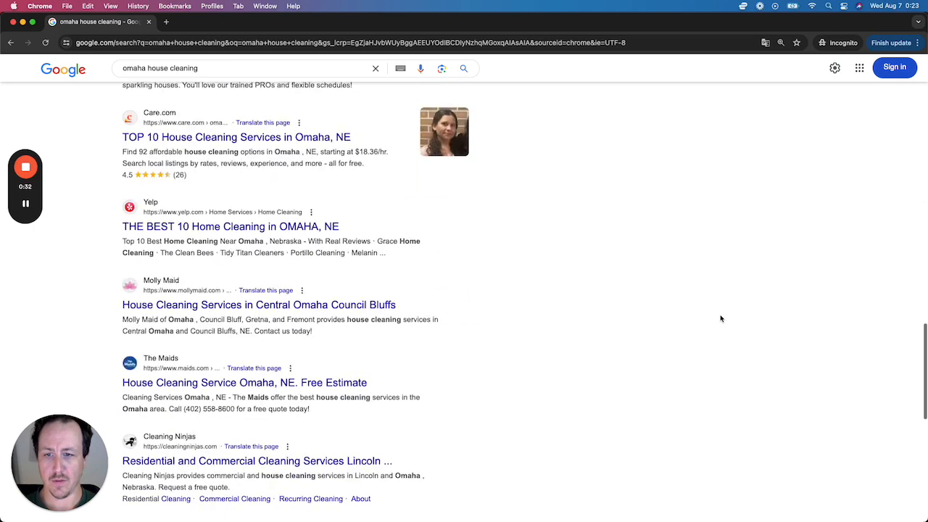
scroll(720, 317, up, 20)
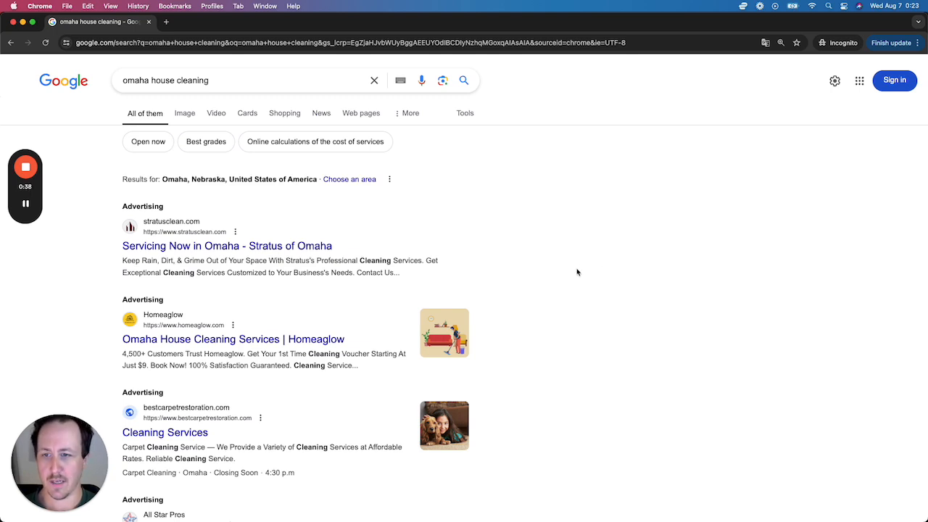
scroll(411, 188, down, 1)
scroll(348, 136, up, 1)
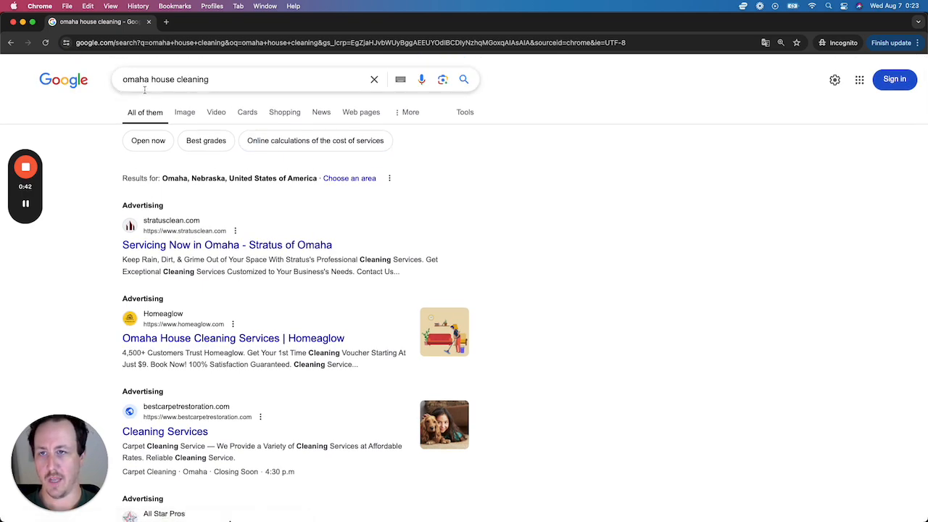
scroll(161, 241, down, 3)
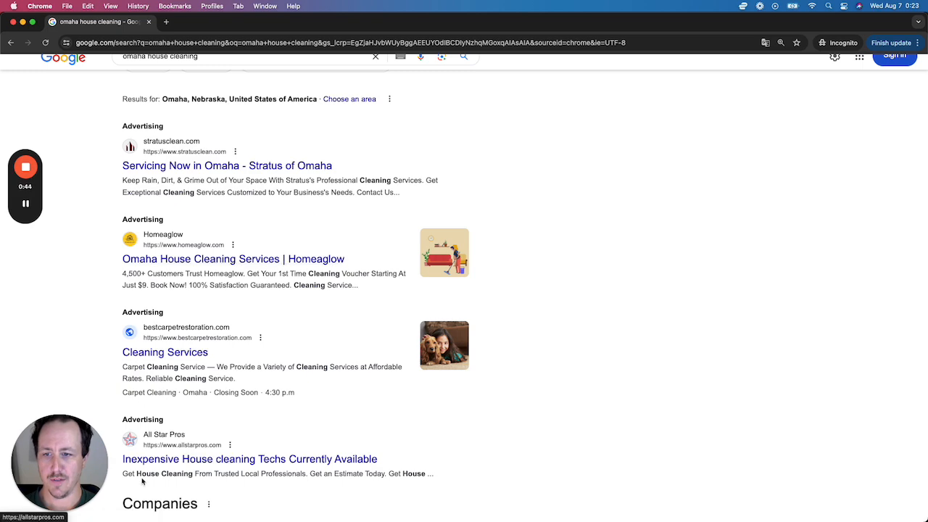
scroll(154, 375, down, 5)
scroll(154, 376, up, 7)
Step: Switch back to Brave and examine the sponsored listings and the business map in the "chicago house cleaners" results
key(super+Tab)
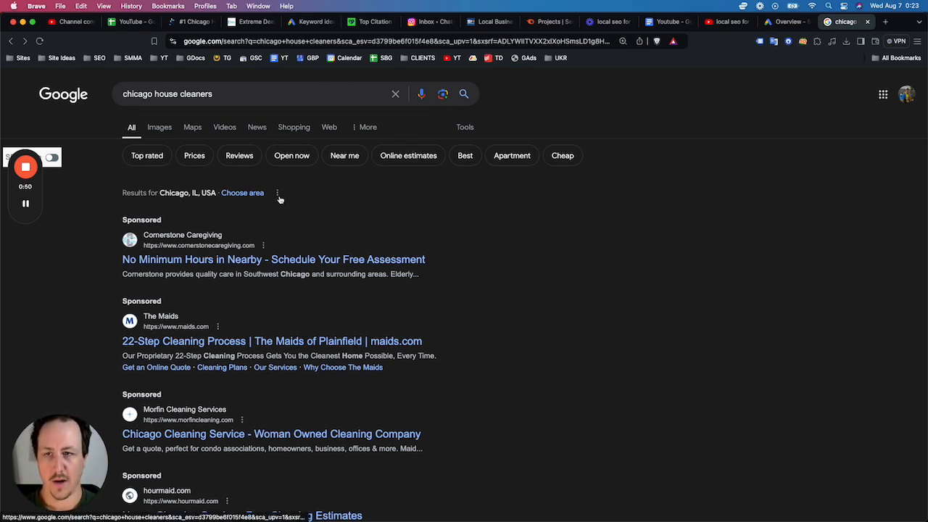
scroll(304, 231, down, 2)
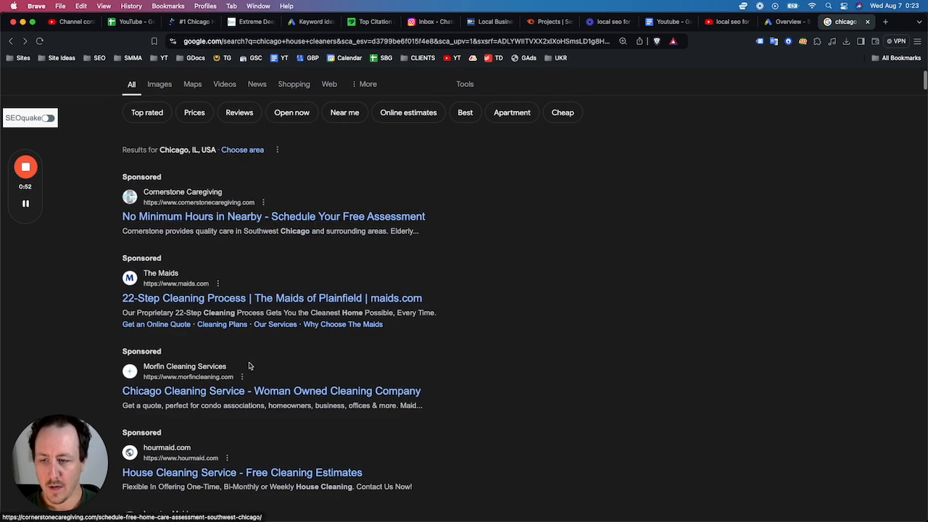
scroll(232, 385, down, 5)
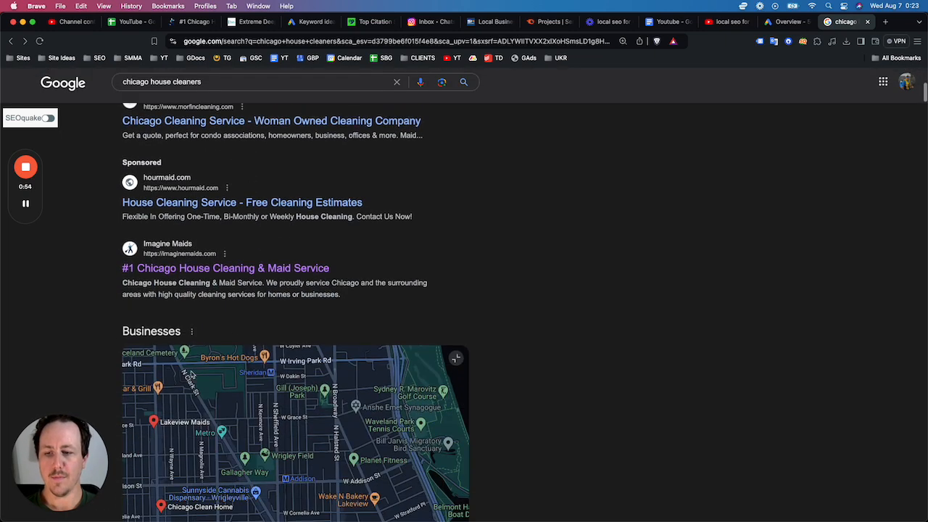
scroll(363, 326, down, 3)
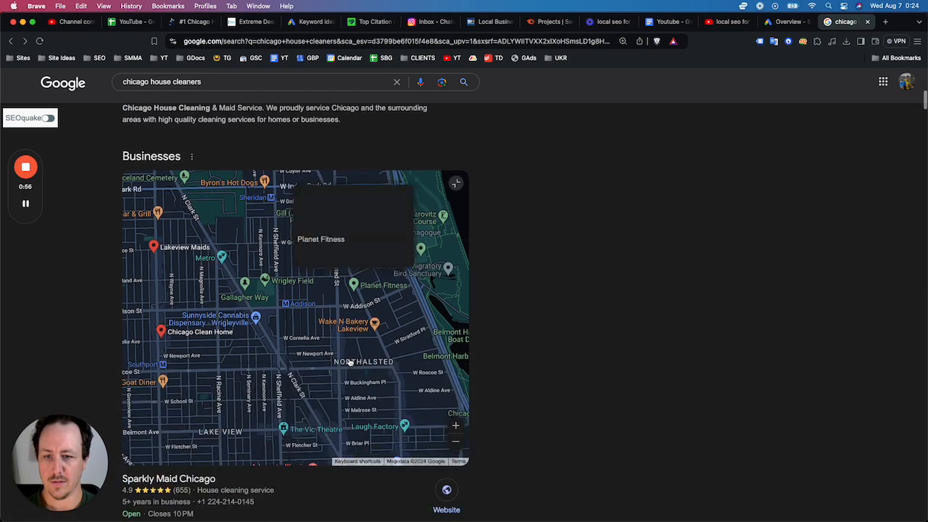
scroll(501, 375, down, 1)
scroll(501, 375, up, 10)
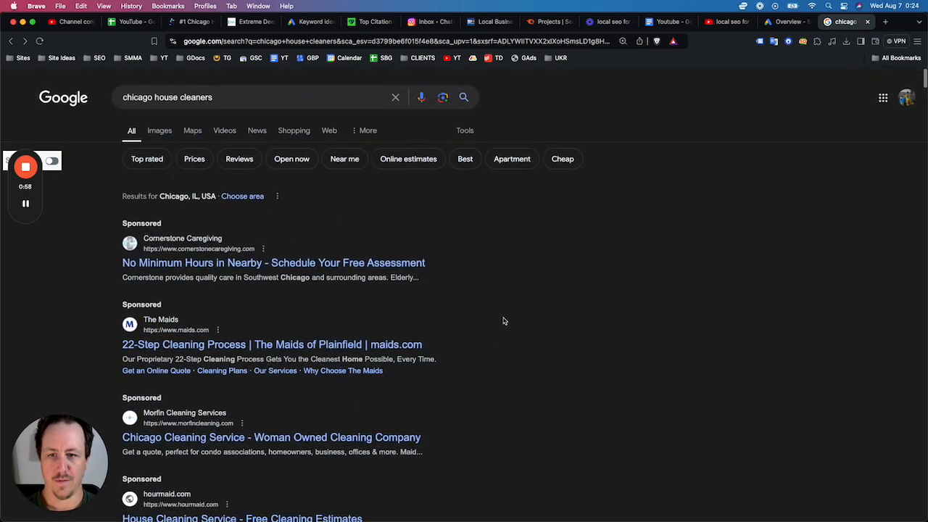
Step: Return to Chrome and compare the headlines and descriptions of the ads above the Companies section for "omaha house cleaning"
key(super+Tab)
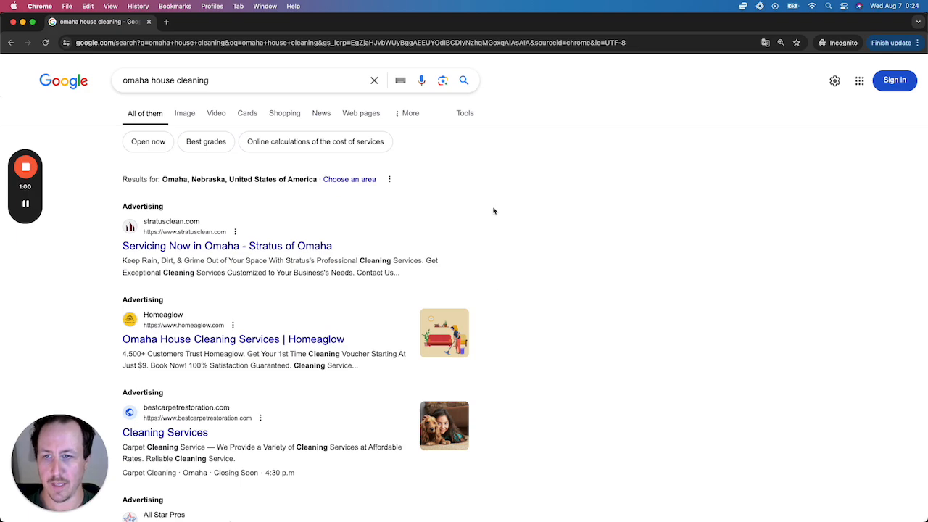
scroll(495, 209, down, 1)
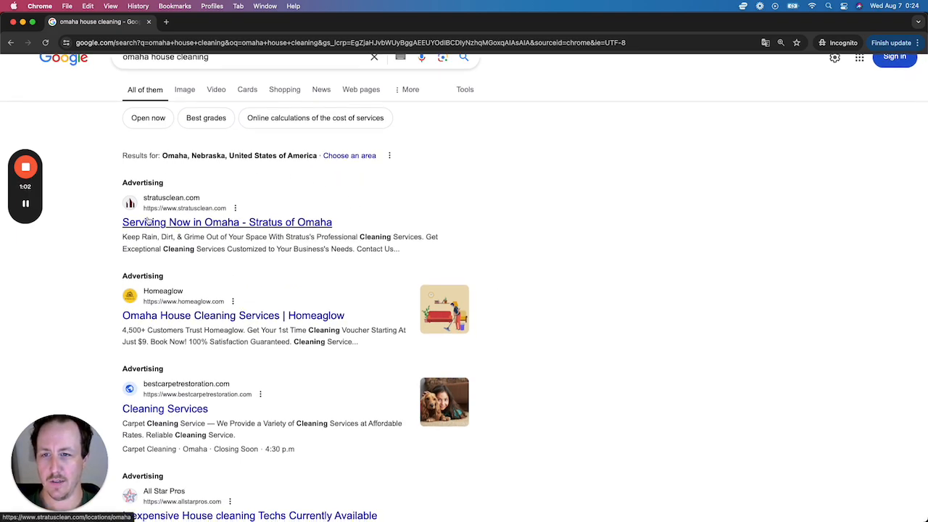
scroll(109, 268, down, 2)
scroll(107, 280, down, 2)
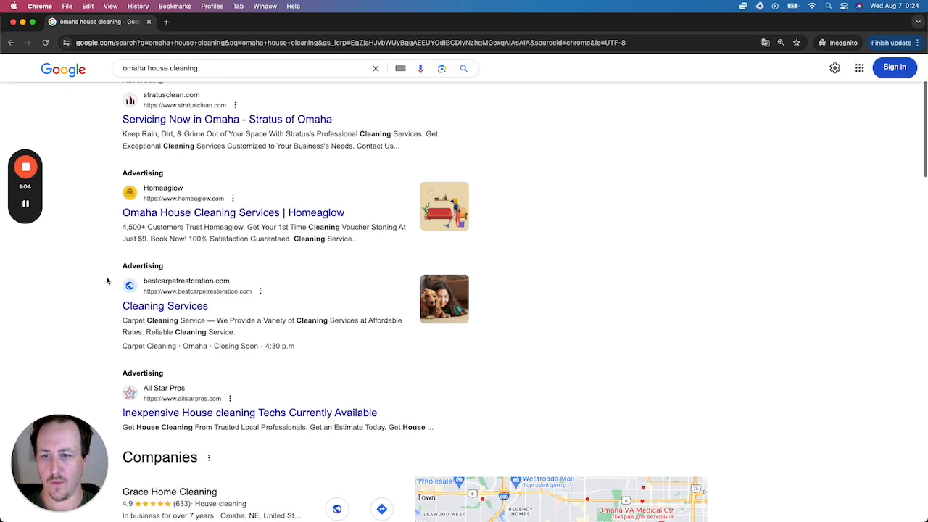
scroll(116, 323, down, 2)
scroll(173, 374, up, 3)
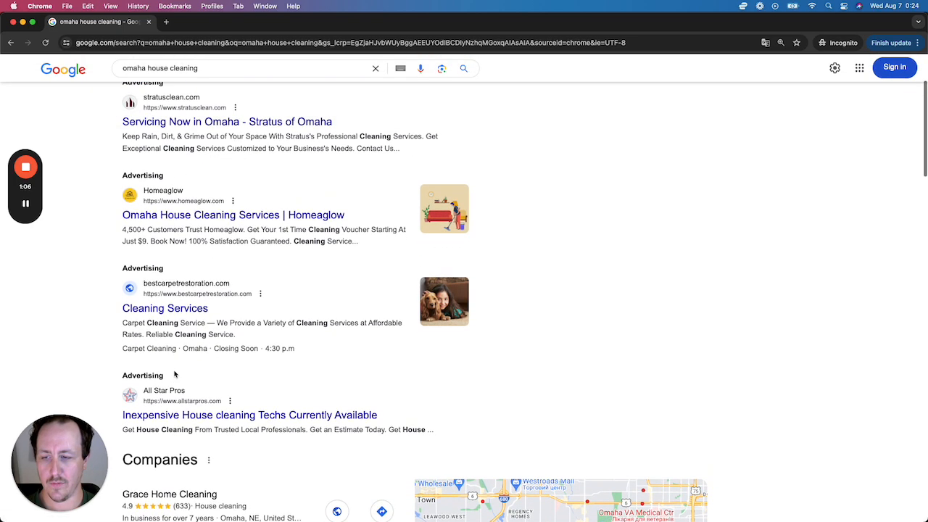
scroll(183, 168, up, 2)
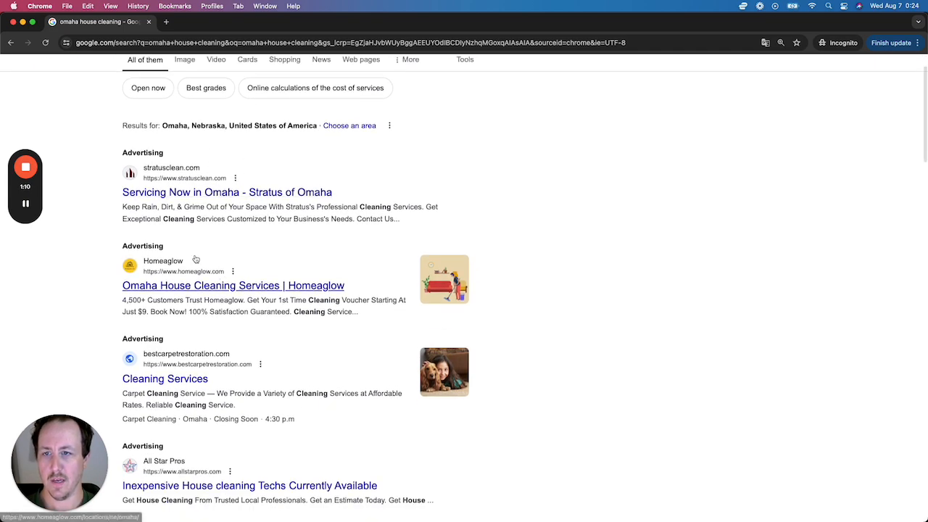
scroll(234, 246, down, 2)
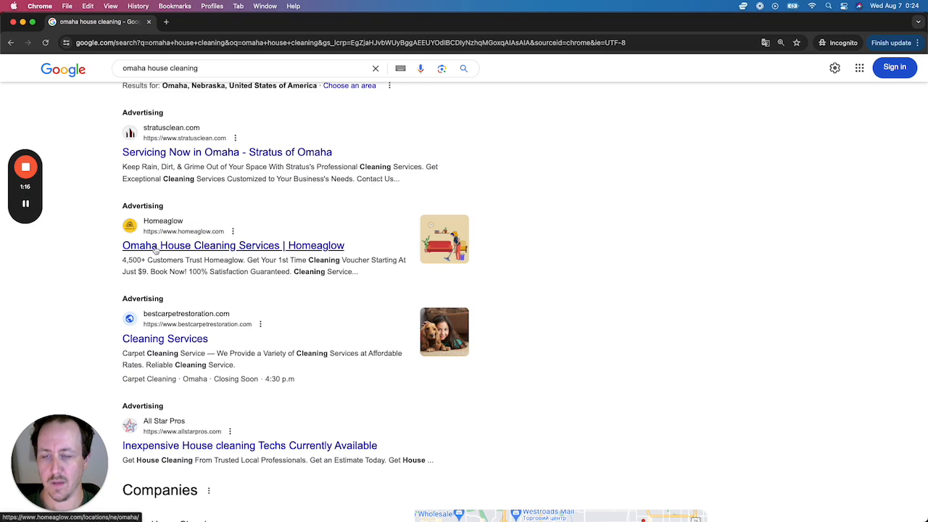
scroll(220, 250, up, 3)
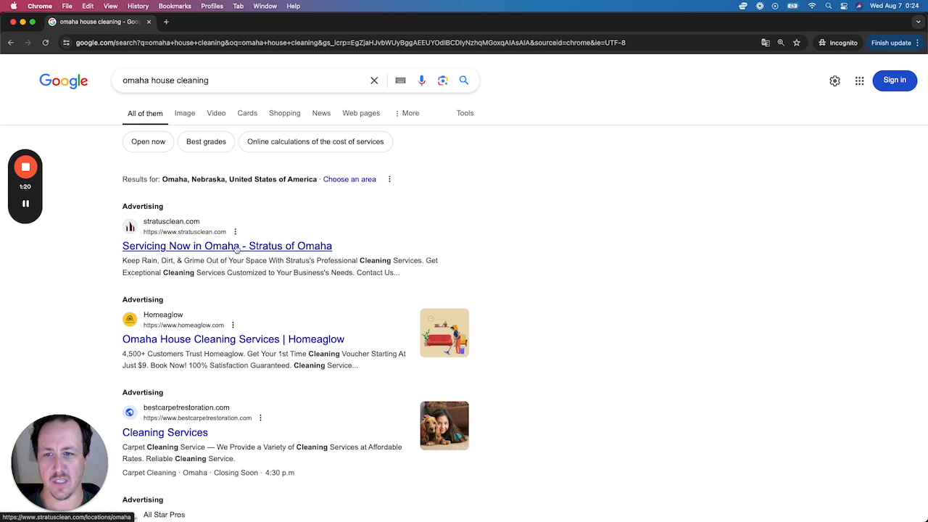
scroll(217, 271, down, 3)
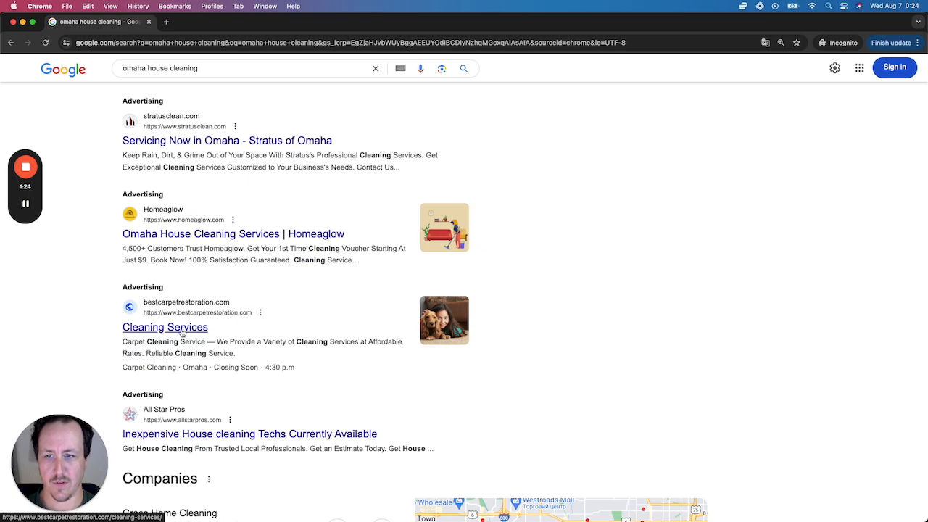
scroll(234, 317, down, 4)
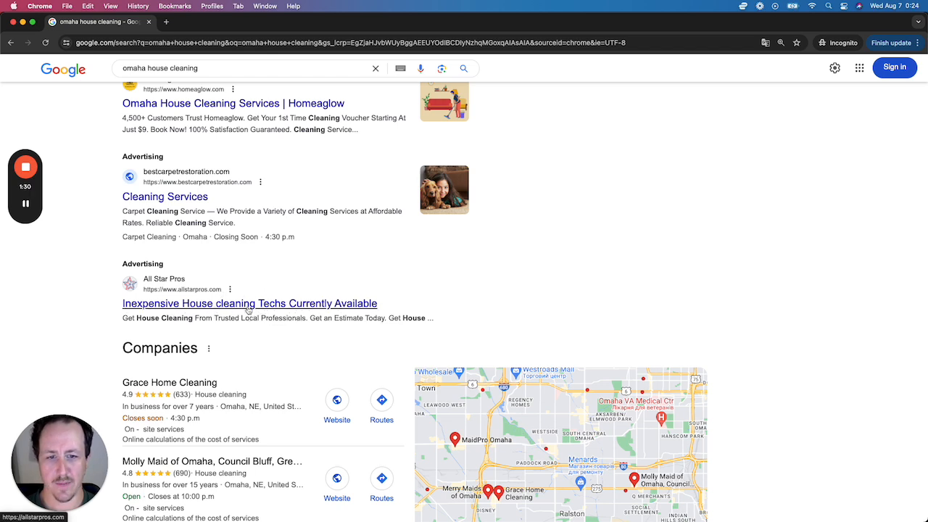
scroll(207, 310, up, 5)
scroll(222, 310, down, 4)
scroll(232, 338, up, 3)
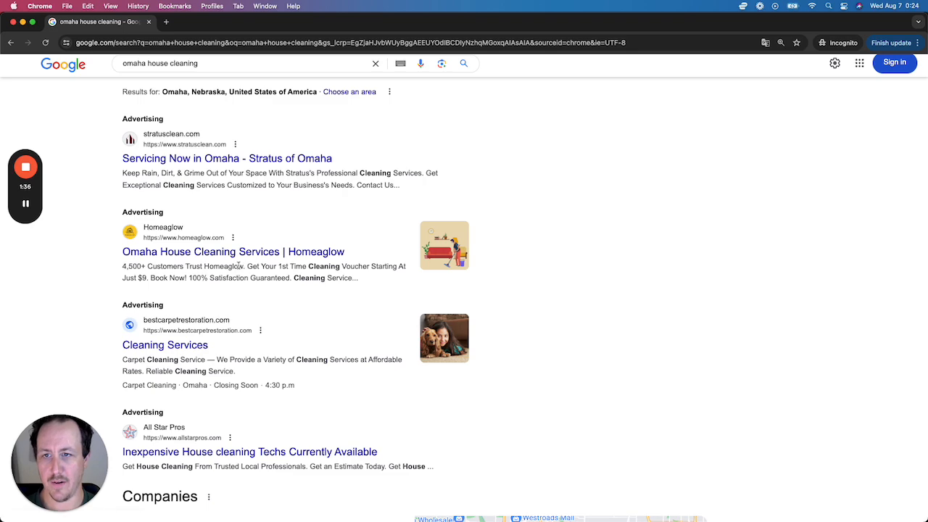
scroll(242, 267, up, 3)
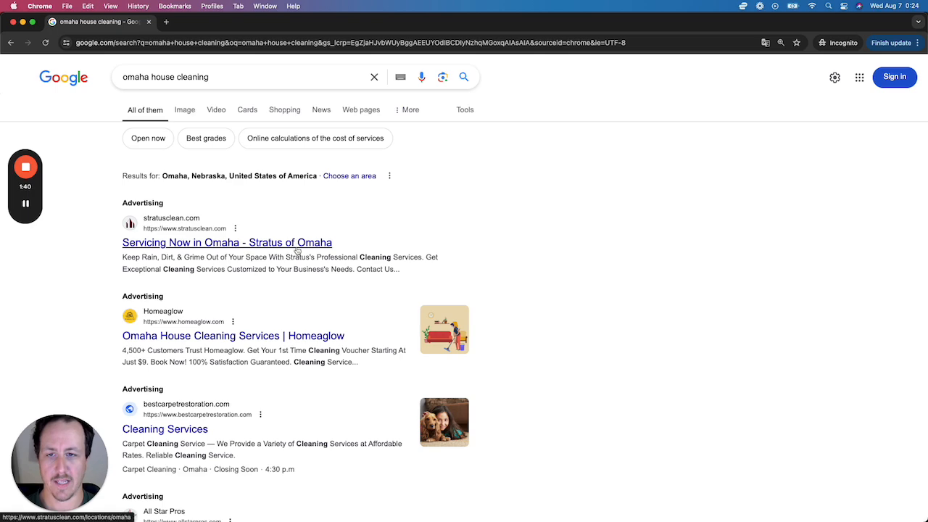
scroll(297, 248, down, 2)
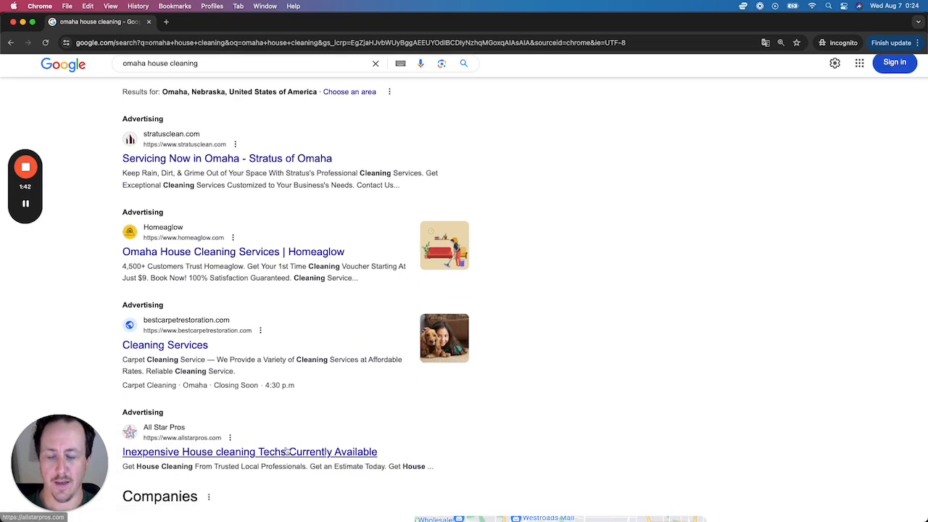
scroll(288, 451, up, 3)
scroll(275, 384, down, 3)
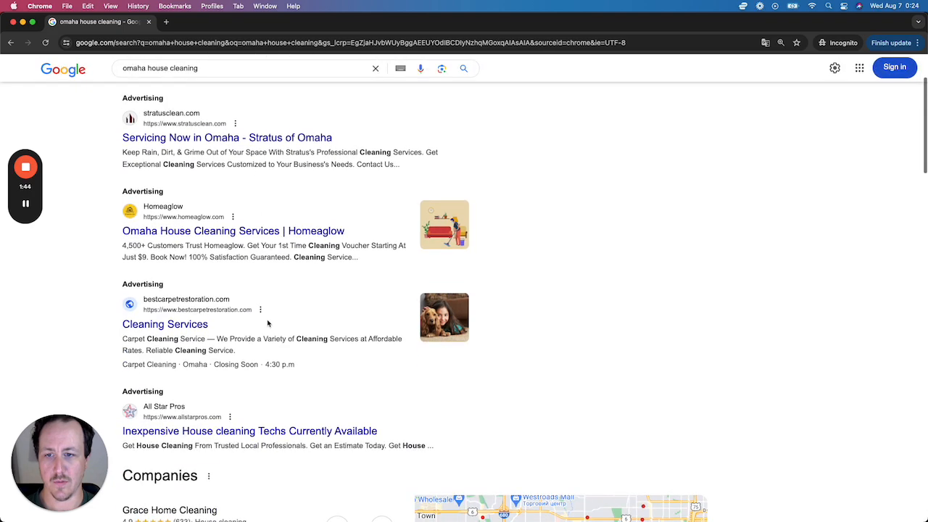
scroll(285, 396, up, 1)
scroll(284, 395, down, 1)
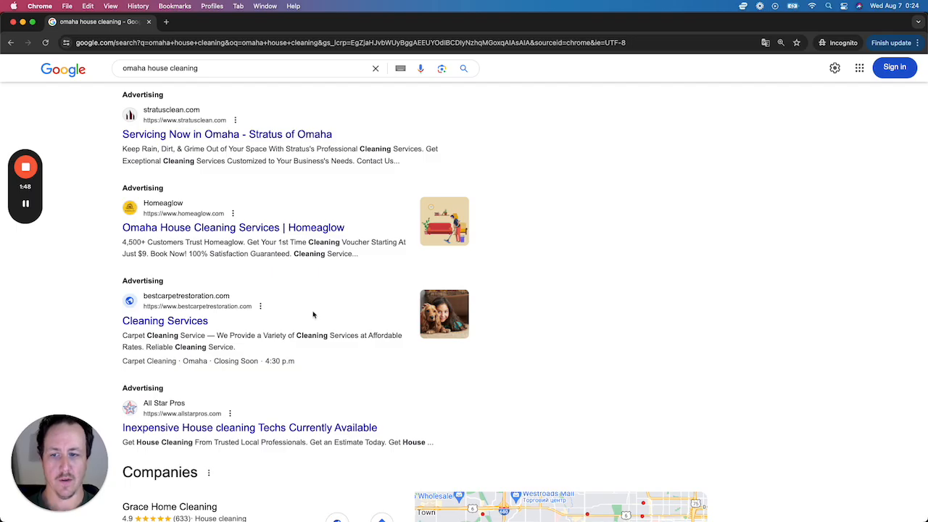
Step: Switch back to the Google Ads overview in Brave and start a new campaign
key(super+Tab)
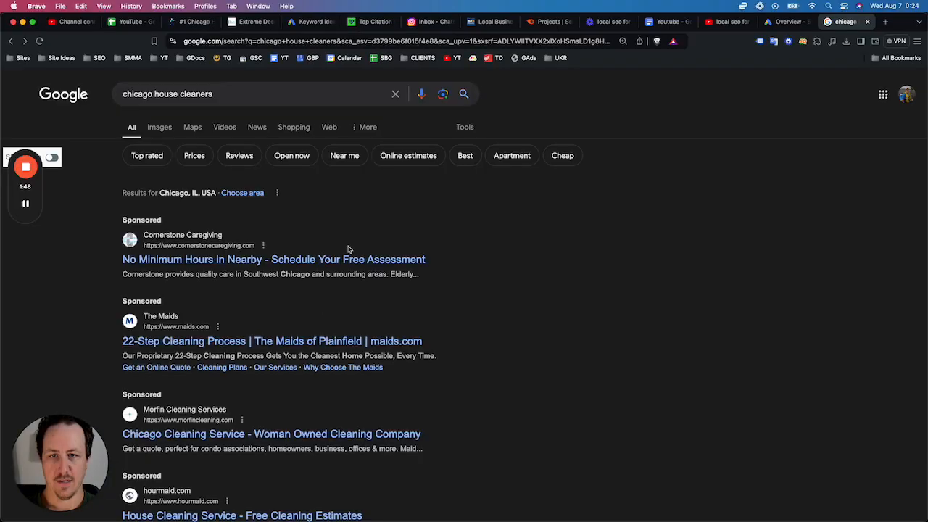
click(785, 22)
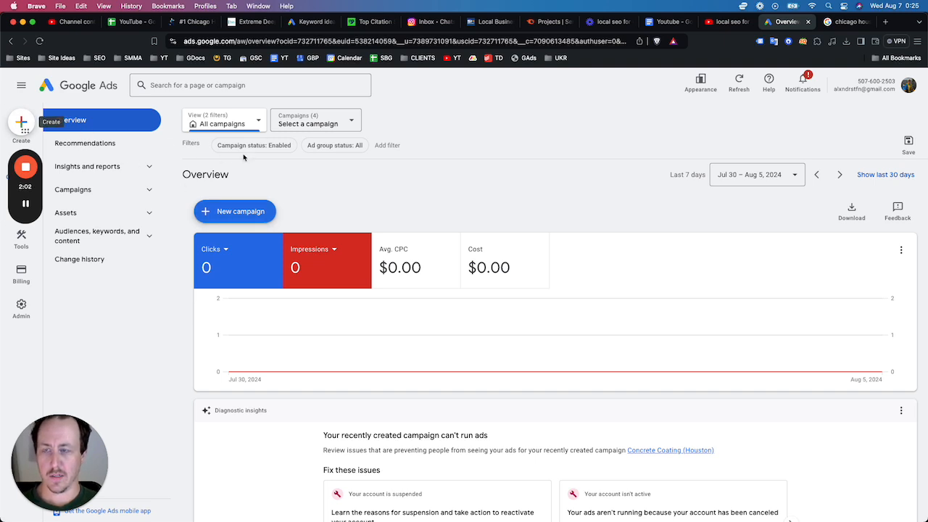
click(247, 220)
click(279, 218)
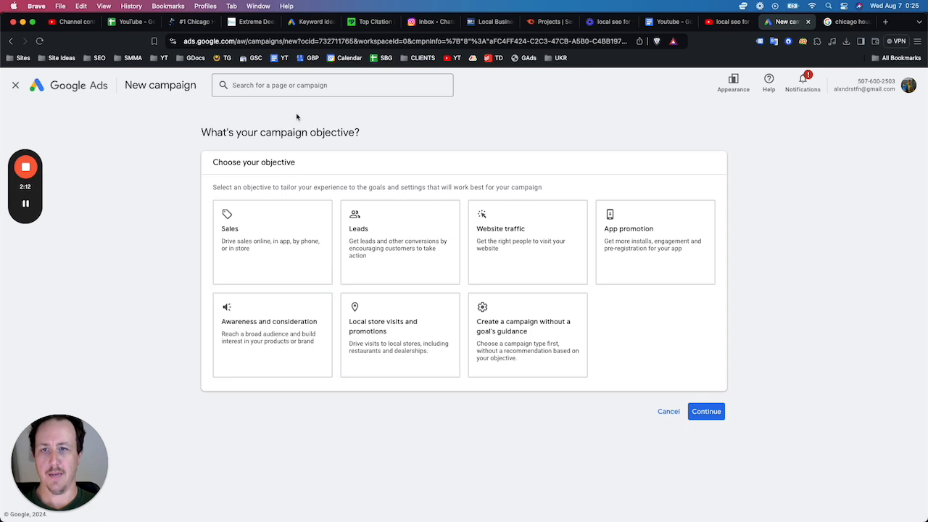
Step: Choose Leads as the objective of the new campaign
drag(258, 132, 379, 138)
click(380, 139)
click(427, 216)
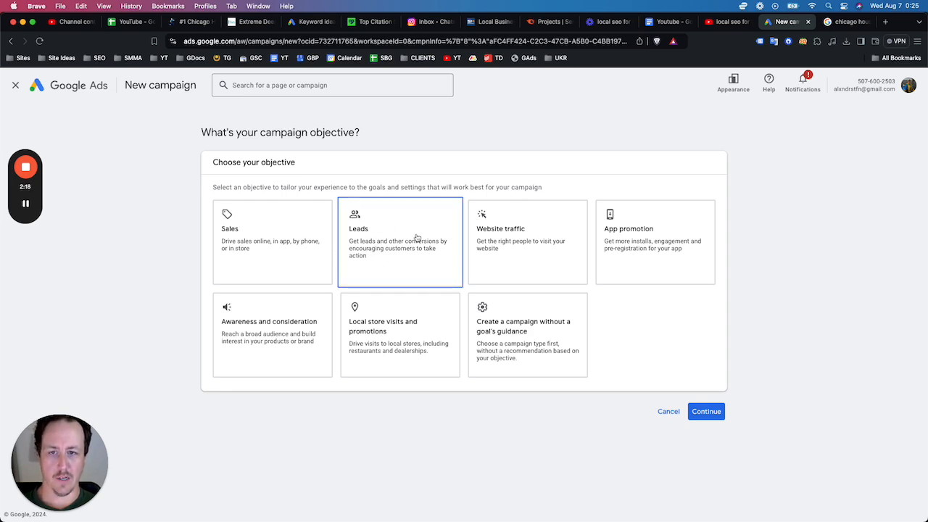
click(503, 330)
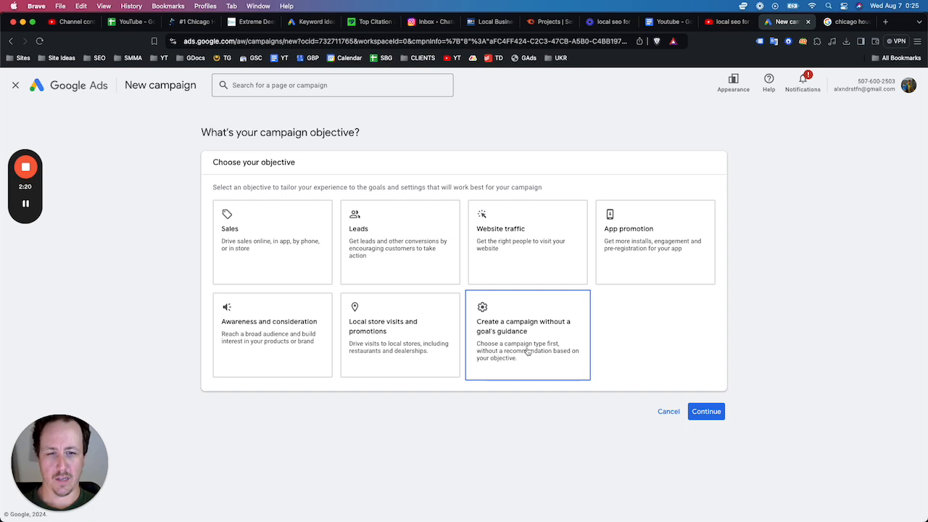
click(406, 241)
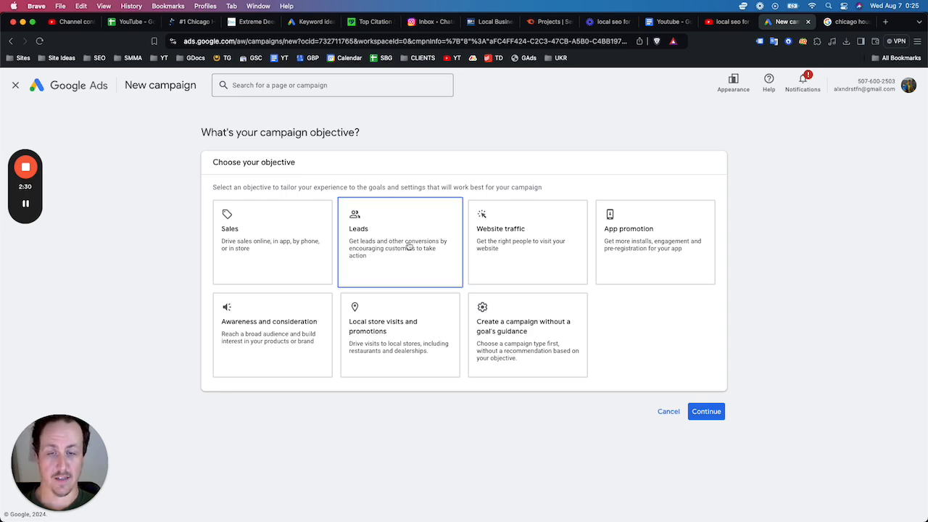
click(392, 252)
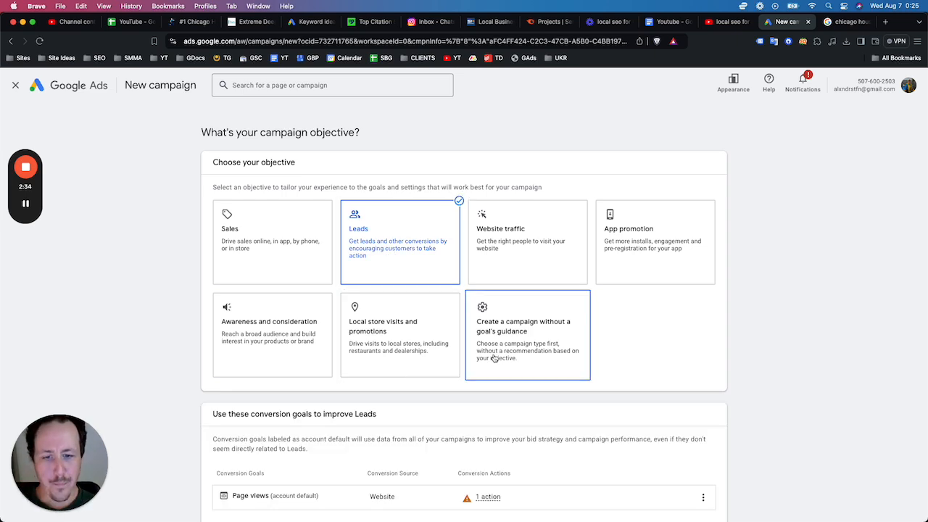
Step: Accept the account-default Page views conversion goal for Leads and continue to the campaign type selection
scroll(494, 358, down, 2)
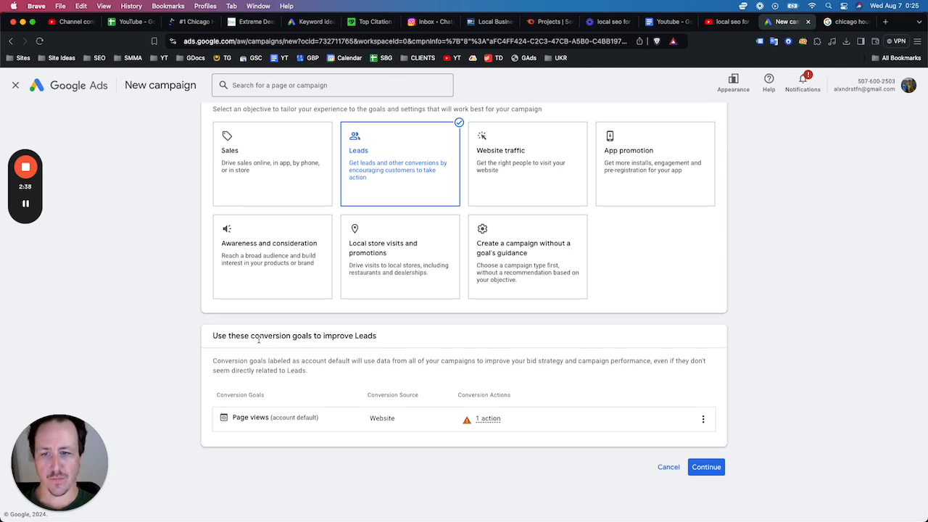
click(706, 467)
scroll(508, 259, down, 3)
scroll(508, 259, down, 3)
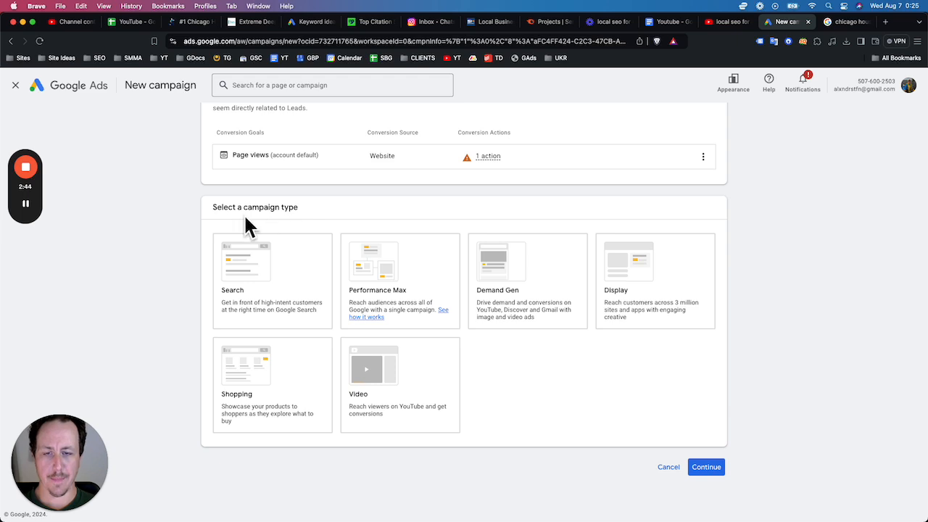
Step: Choose Search as the campaign type, check the "omaha house cleaning" ads in Chrome and return to the campaign in Brave
click(242, 280)
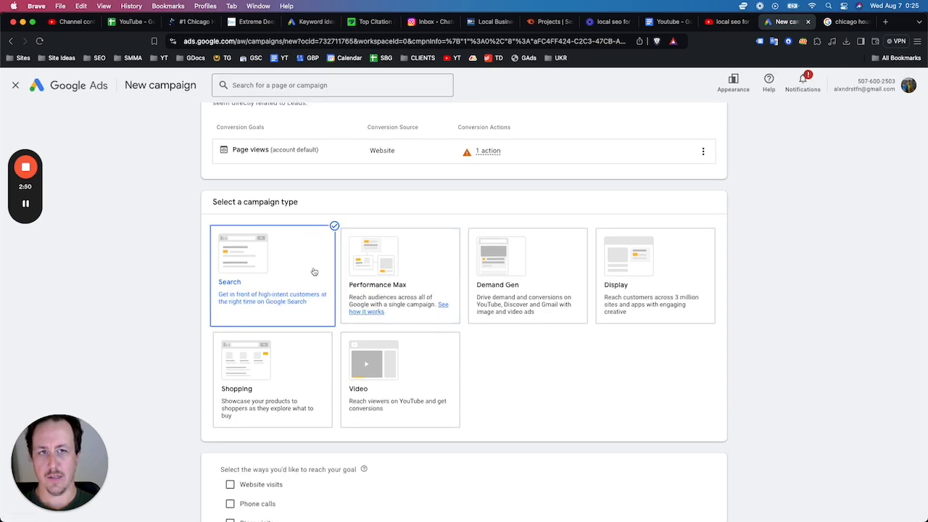
key(super+Tab)
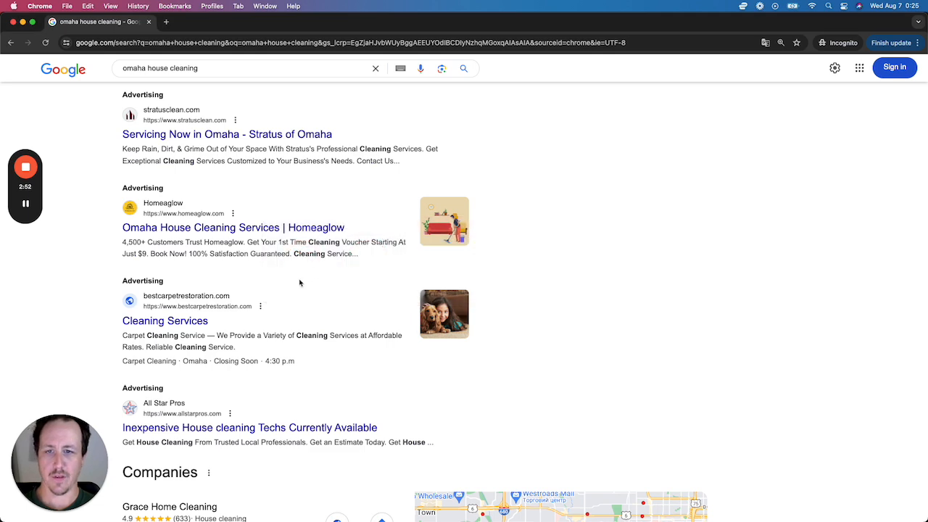
scroll(184, 146, up, 1)
scroll(187, 153, down, 1)
scroll(191, 162, down, 1)
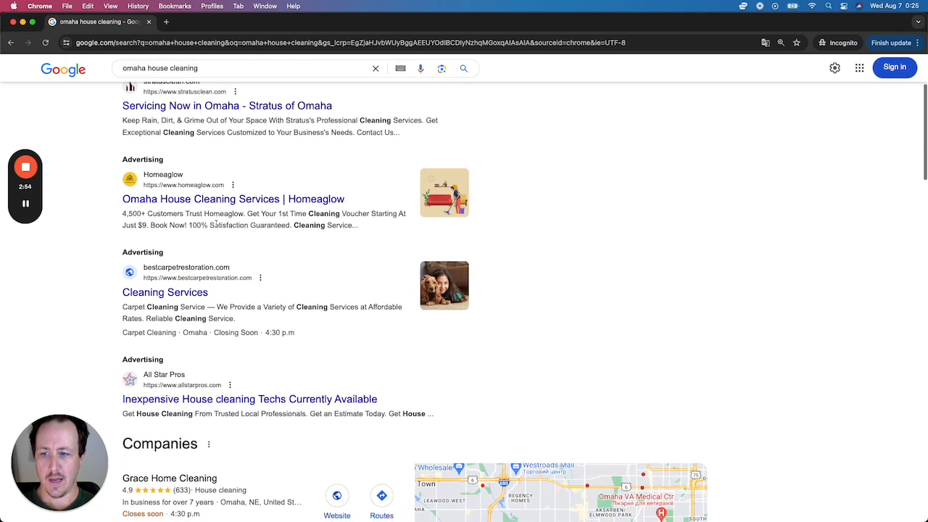
key(super+Tab)
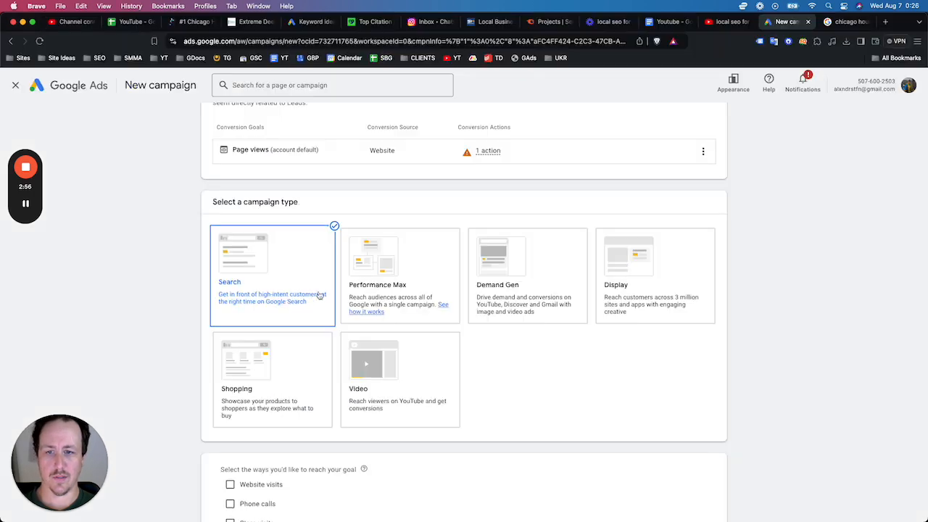
scroll(334, 277, down, 3)
scroll(335, 277, down, 1)
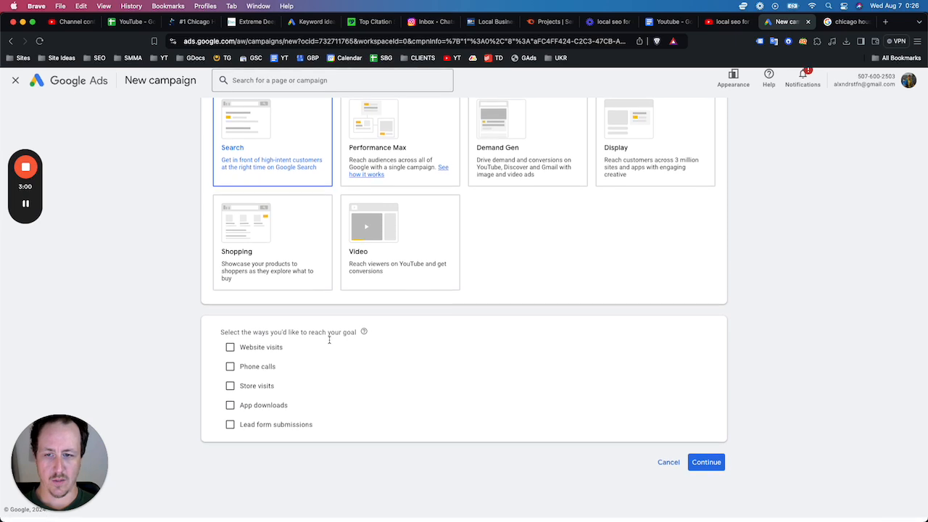
click(230, 372)
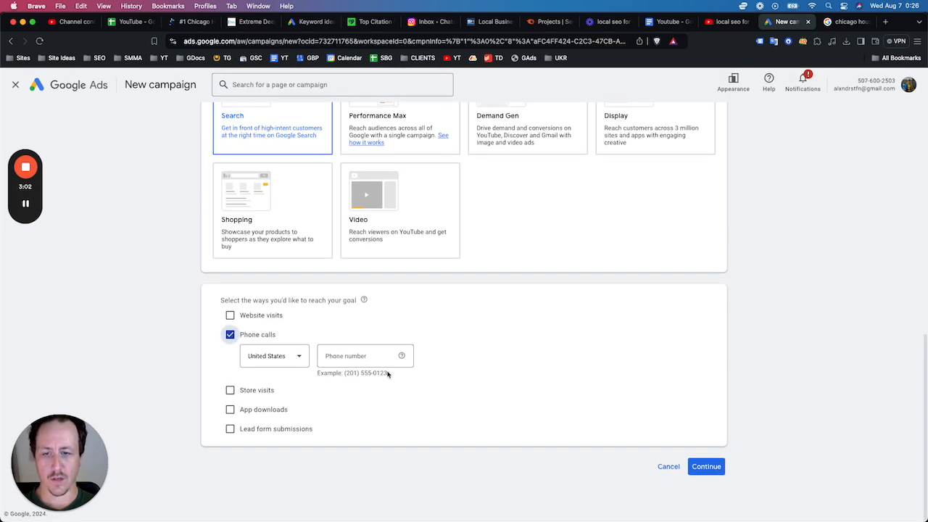
click(230, 371)
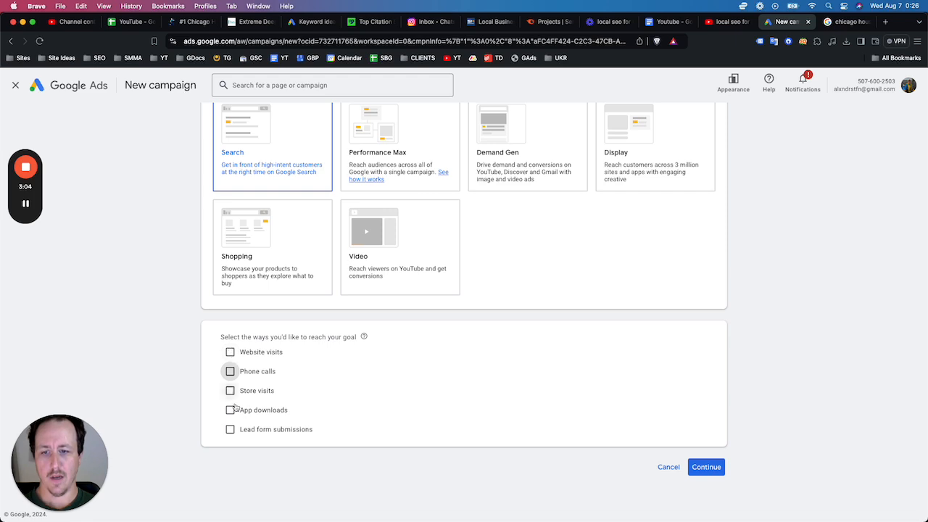
click(230, 429)
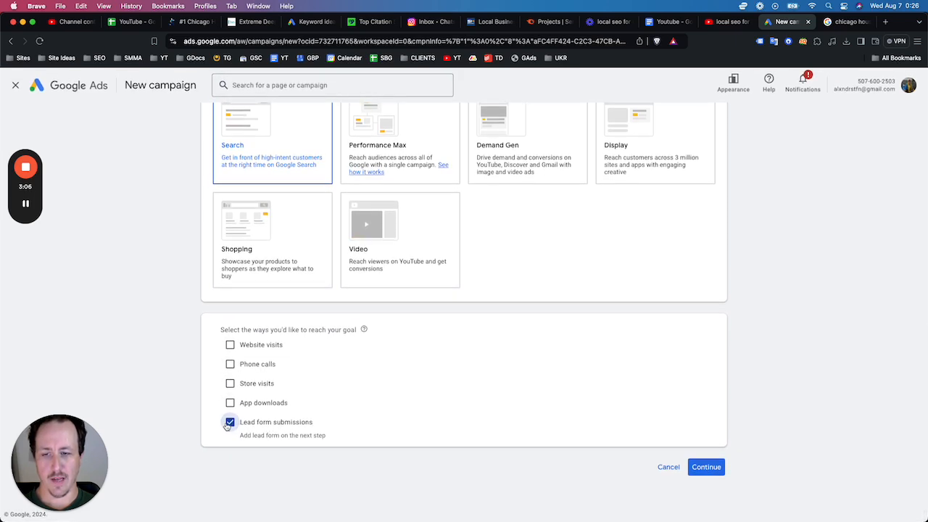
click(231, 422)
Step: Continue with no way to reach the goal selected, name the campaign House Cleaning Omaha and proceed to its bidding settings
click(705, 467)
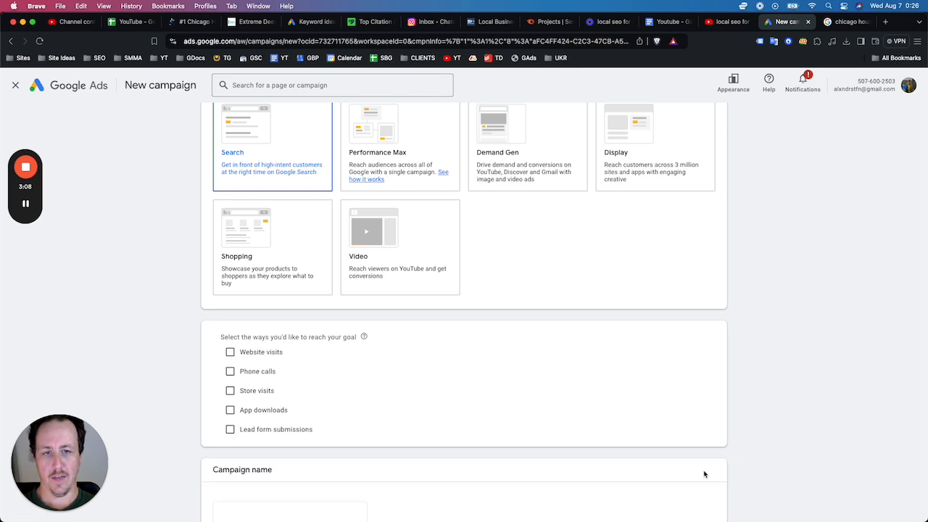
scroll(621, 295, down, 3)
triple_click(262, 408)
text(House Cleaning)
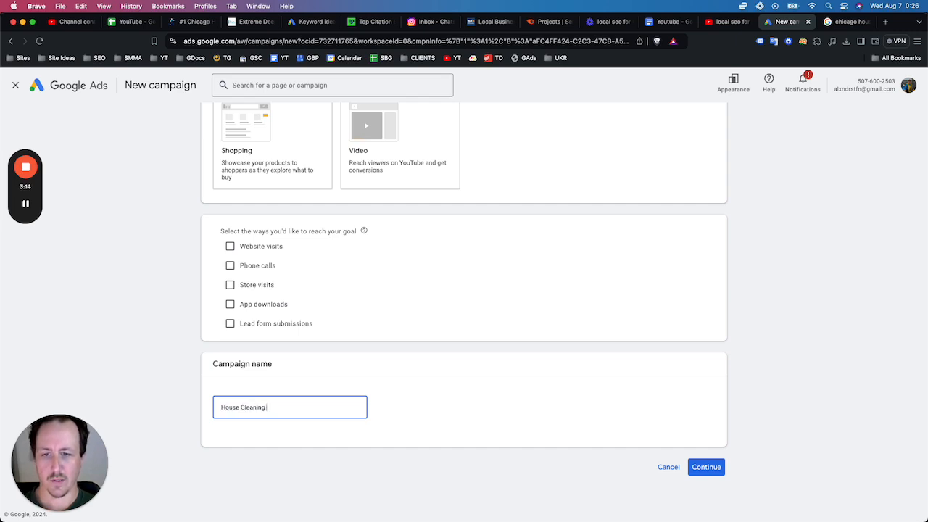
text( Omaha)
click(718, 468)
click(588, 398)
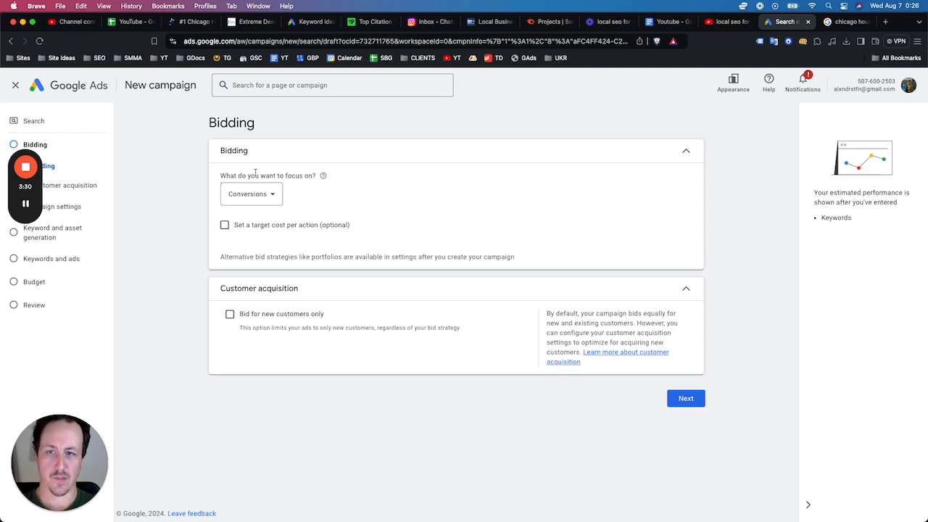
Step: Set the bidding focus to Clicks and review the alternative focus options
click(244, 197)
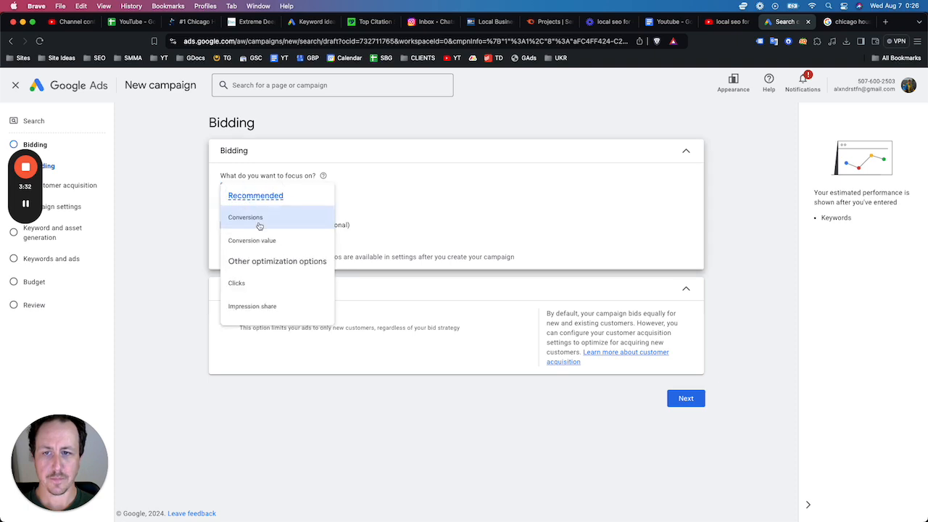
click(242, 284)
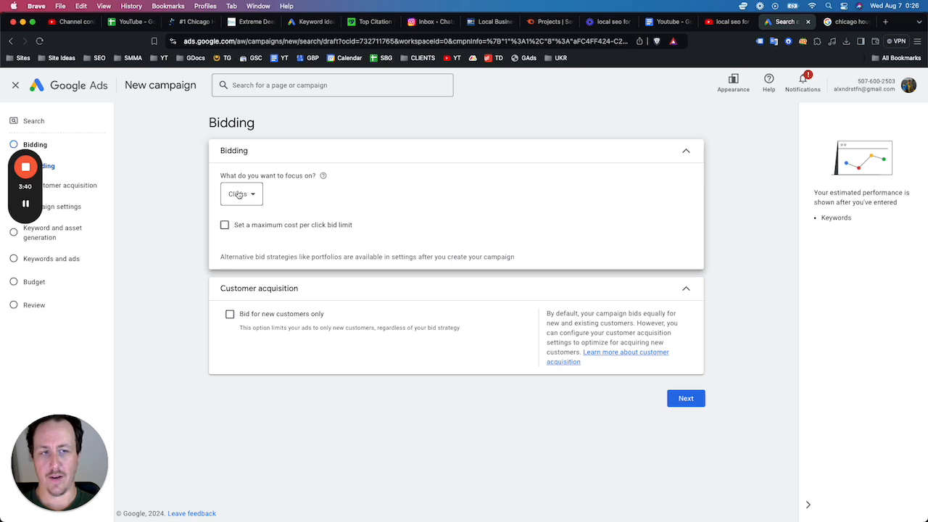
click(231, 194)
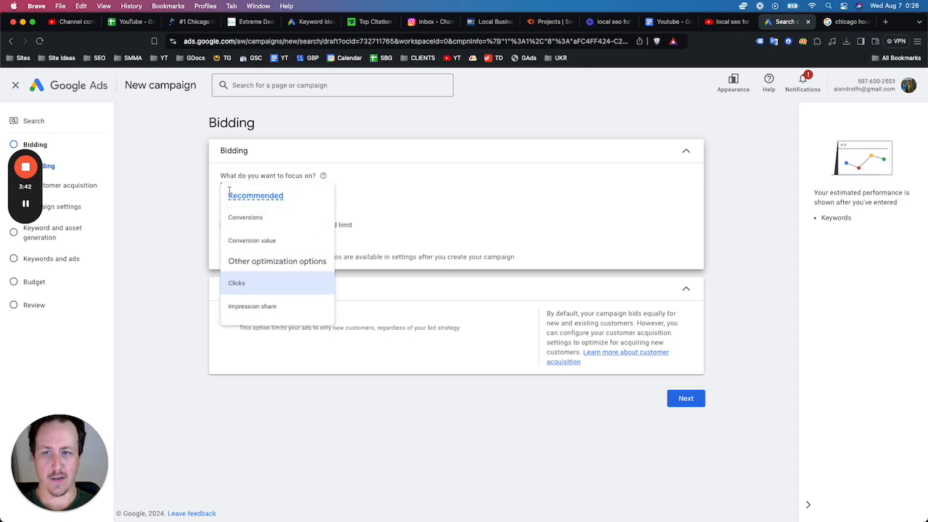
click(180, 279)
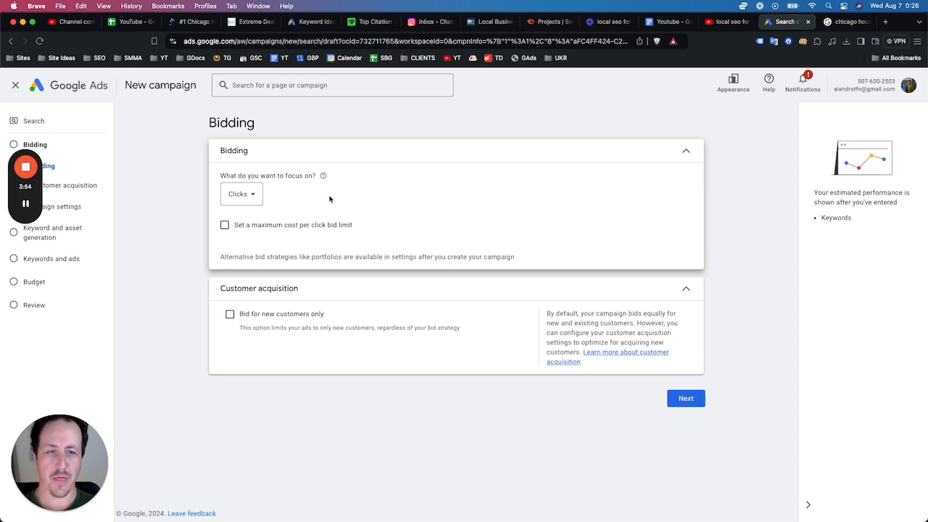
click(258, 194)
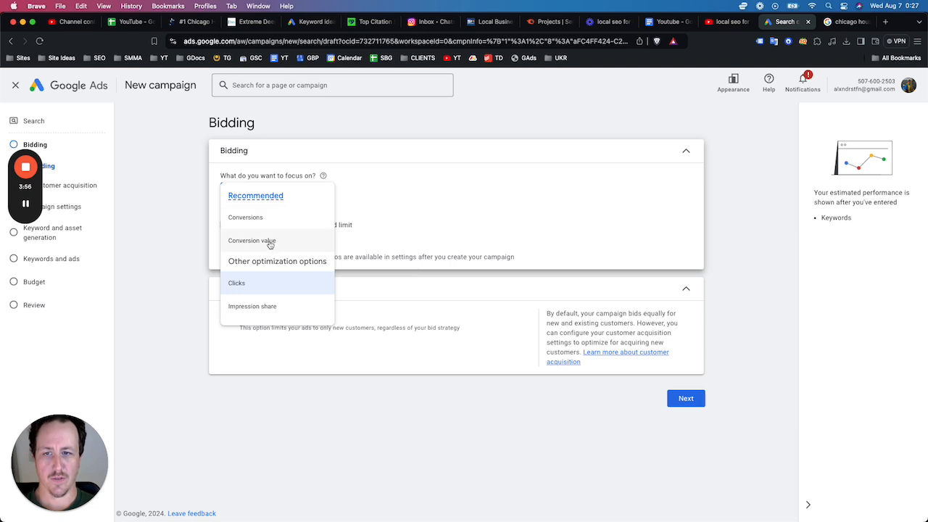
click(158, 225)
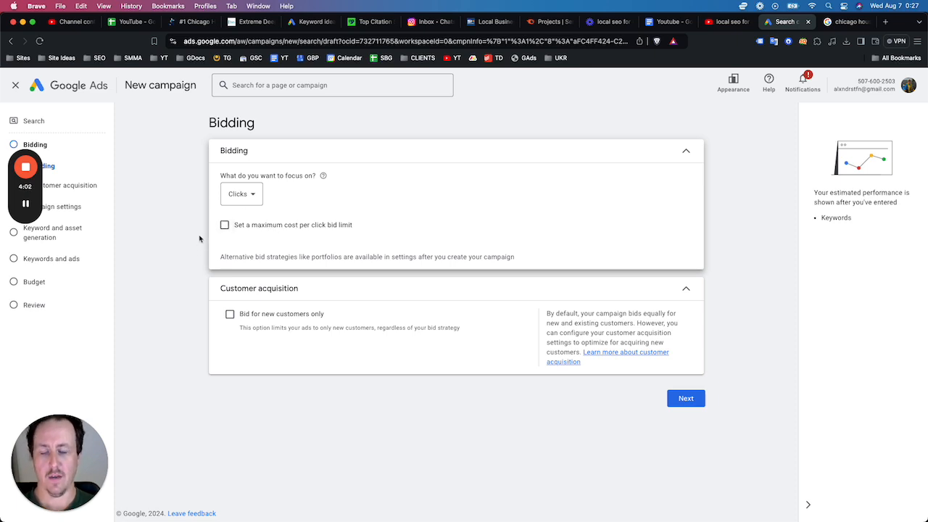
click(225, 225)
click(252, 267)
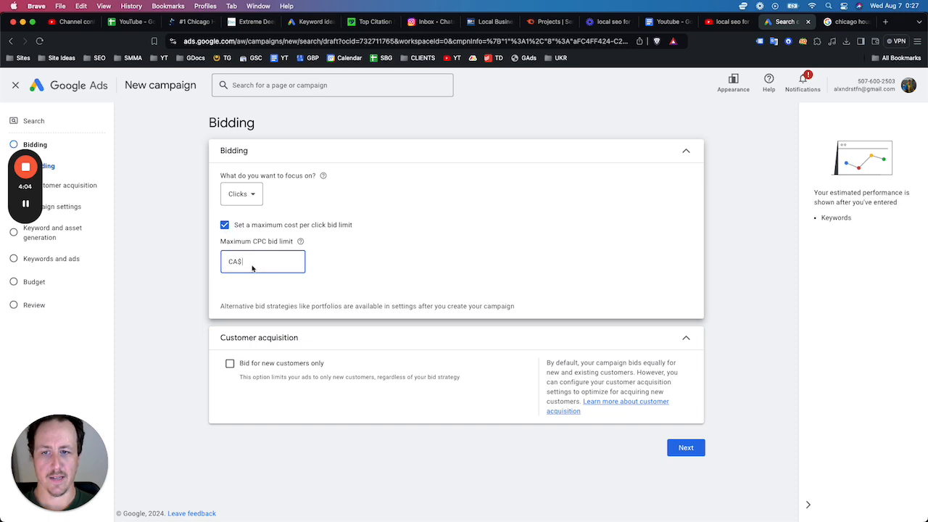
click(225, 227)
click(225, 226)
click(243, 261)
click(224, 226)
click(224, 227)
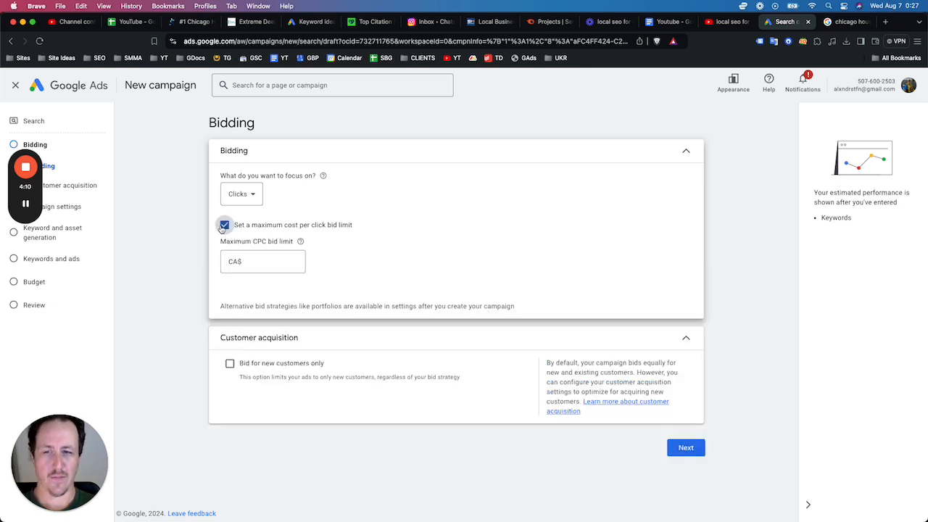
click(243, 260)
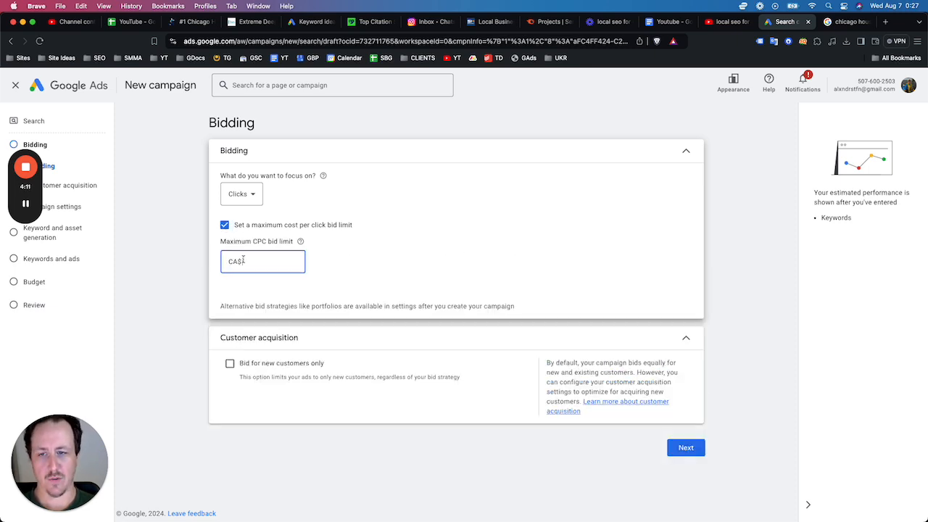
click(225, 229)
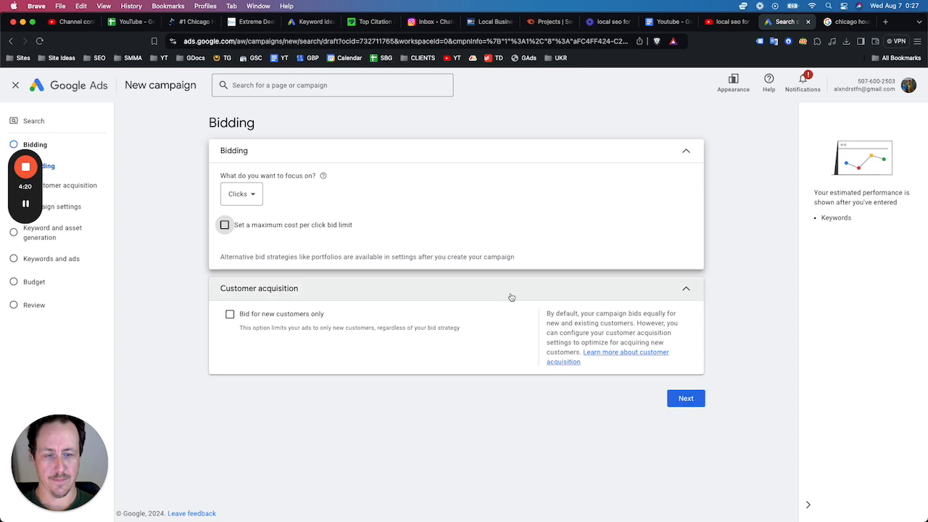
Step: Proceed to the campaign settings, hide the account alert and exclude both the Google Display Network and the Search Partners Network
click(685, 399)
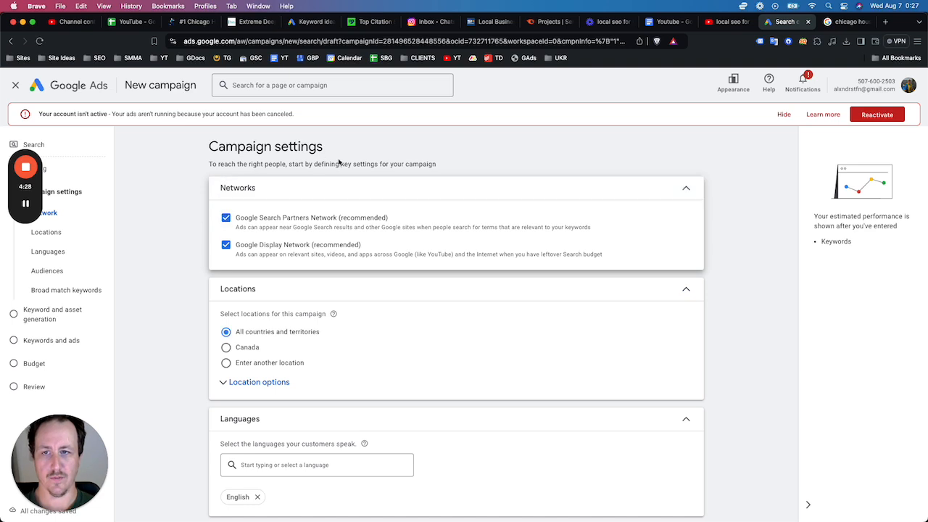
click(784, 114)
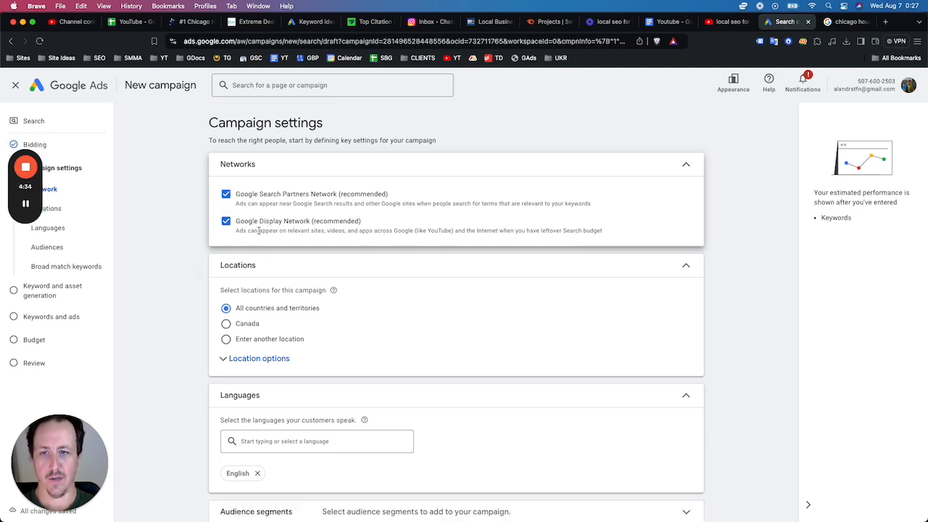
click(226, 221)
click(226, 194)
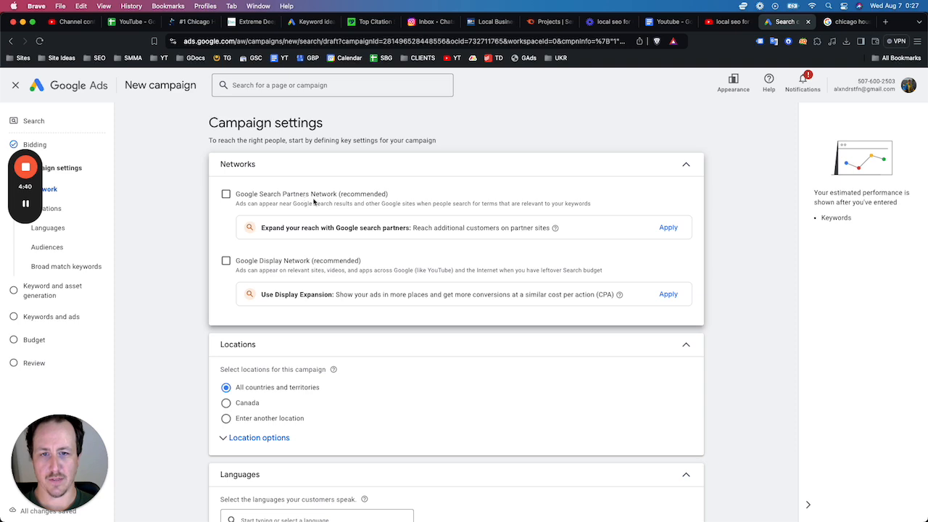
Step: Restrict location targeting to Presence: People in or regularly in your included locations
scroll(357, 202, down, 4)
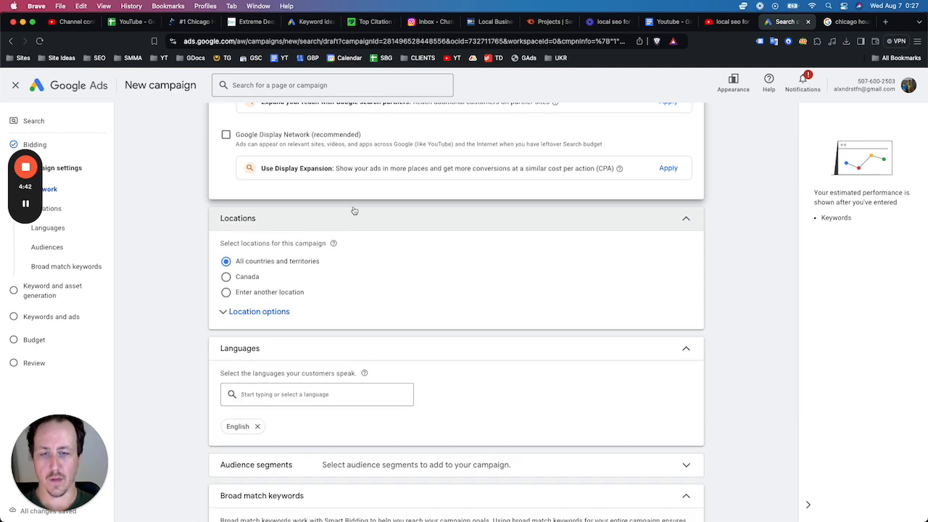
scroll(355, 210, down, 4)
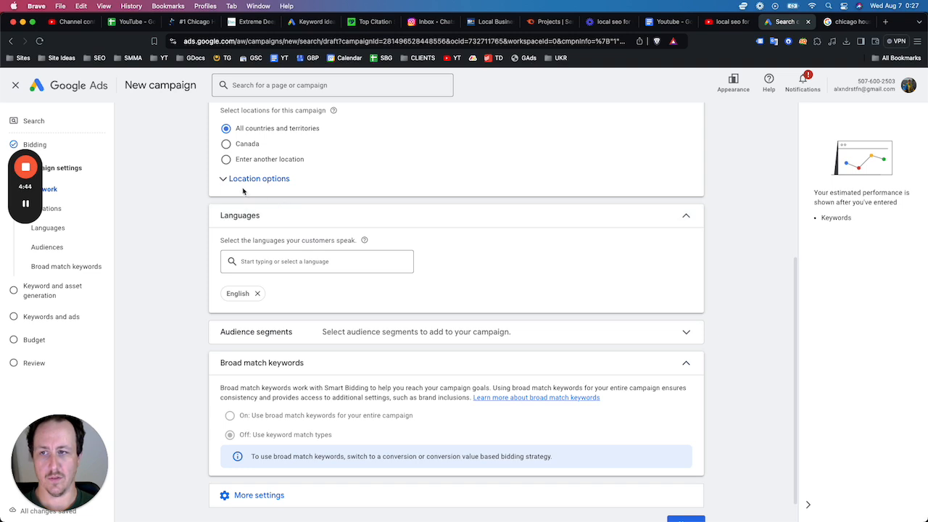
scroll(200, 153, up, 2)
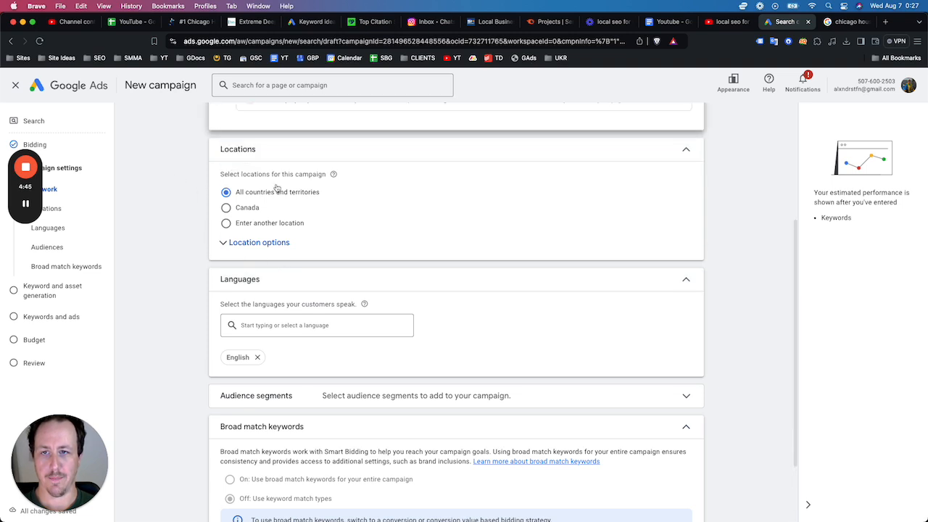
click(226, 246)
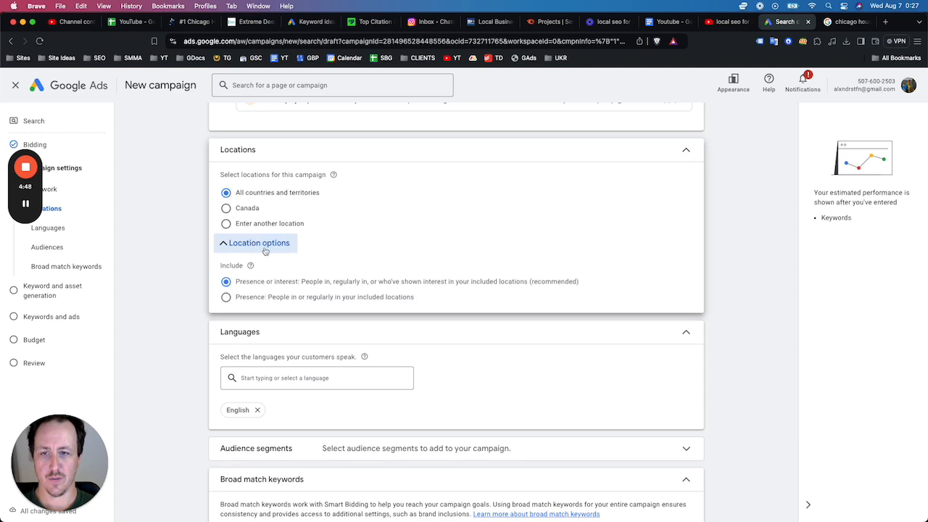
click(227, 297)
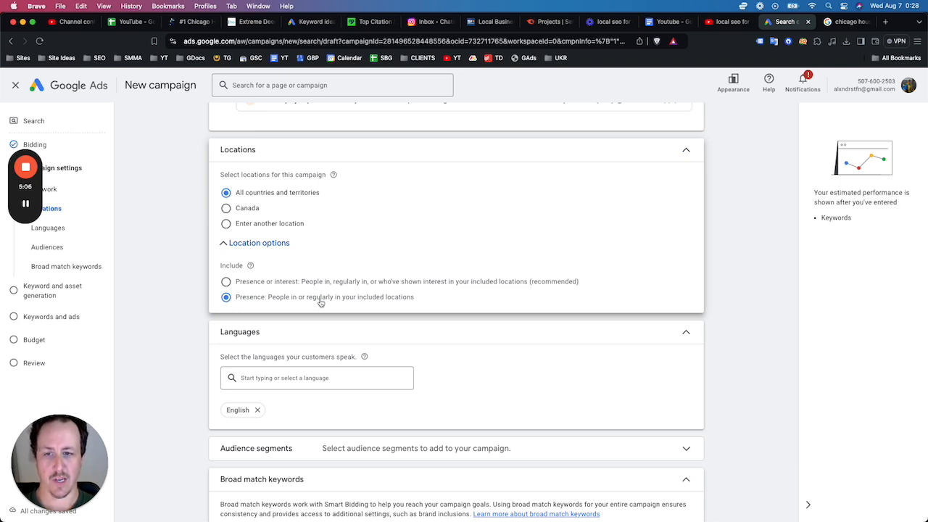
click(238, 246)
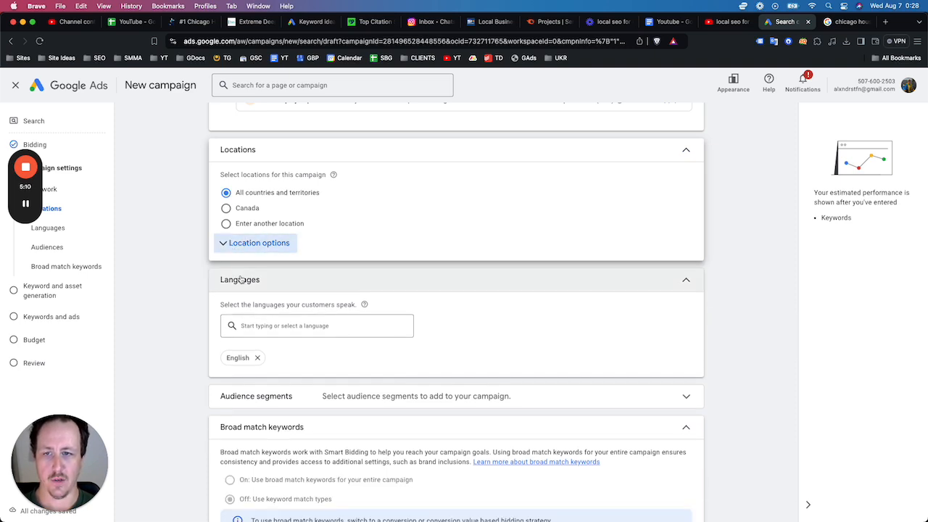
Step: Choose to enter another location and include the Omaha NE, United States Nielsen DMA region through the advanced location search
click(226, 224)
click(410, 257)
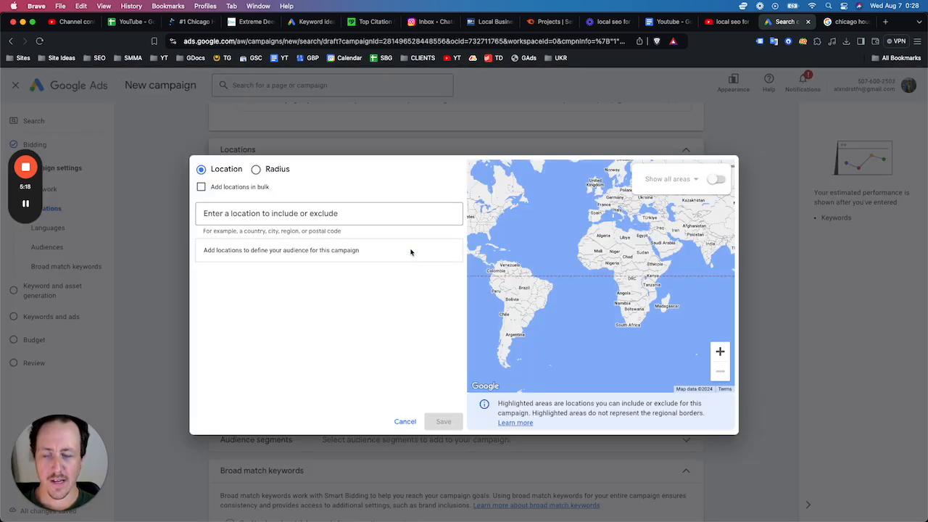
text(OMaha)
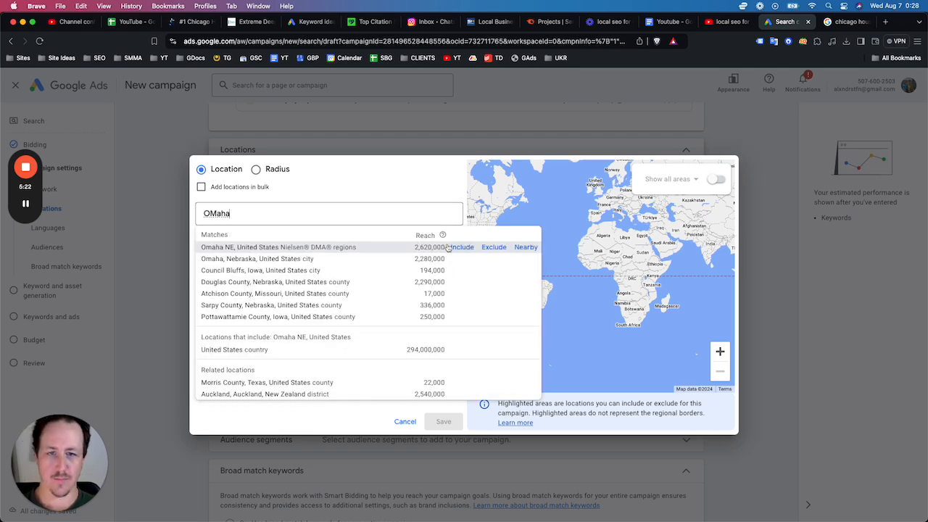
click(462, 248)
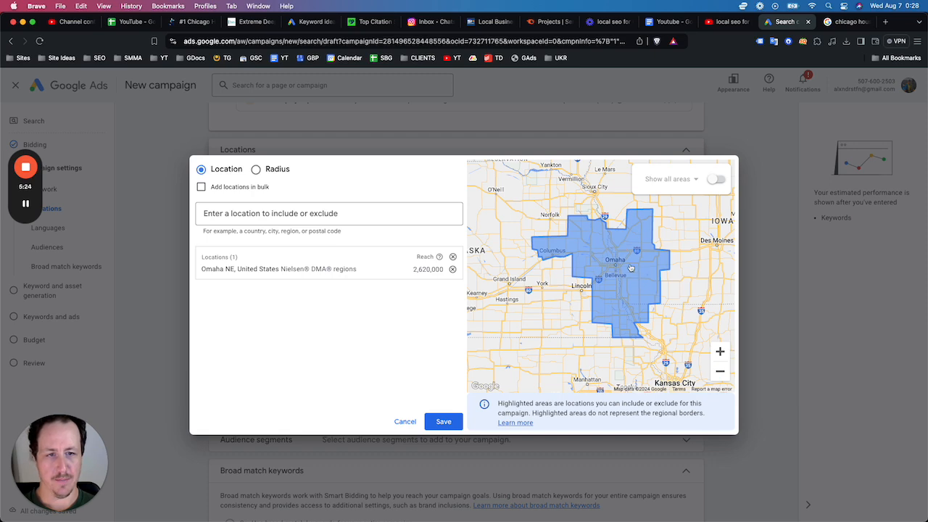
scroll(630, 268, down, 2)
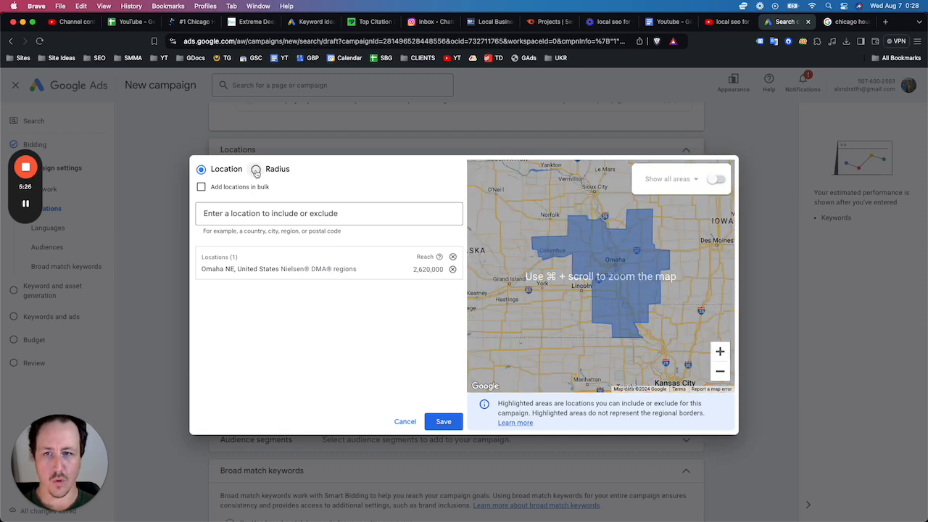
Step: Switch to radius targeting, remove the Omaha Nielsen DMA region and include a 20 mi radius around Omaha, NE, USA
click(256, 171)
click(453, 269)
click(296, 215)
text(OMaha)
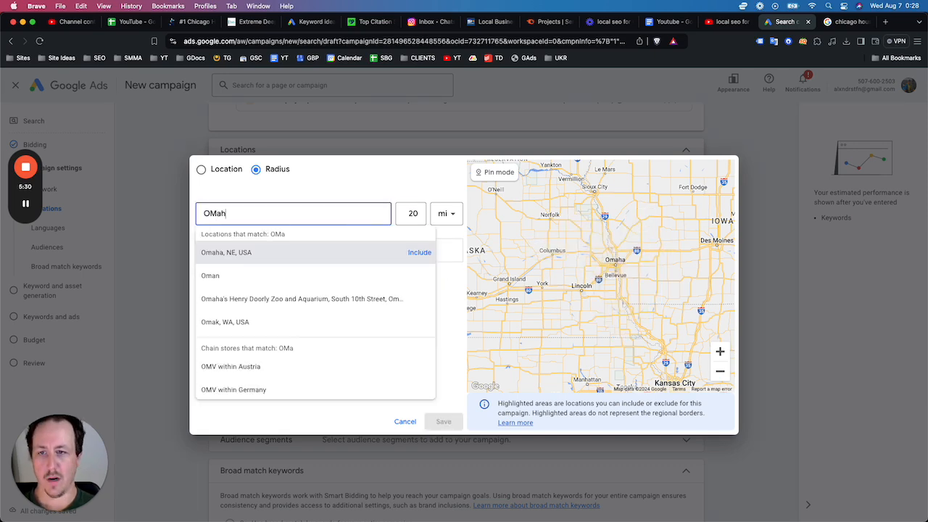
click(419, 253)
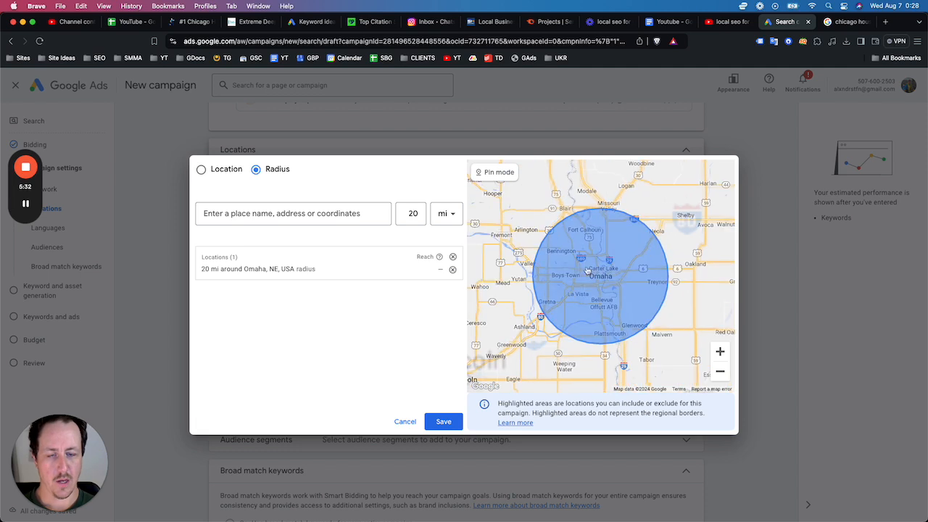
Step: Include a 30 mi radius around Omaha, NE, USA and remove the 20 mi radius entry
click(421, 219)
key(BackSpace)
key(BackSpace)
text(30)
click(339, 213)
text(OMaha)
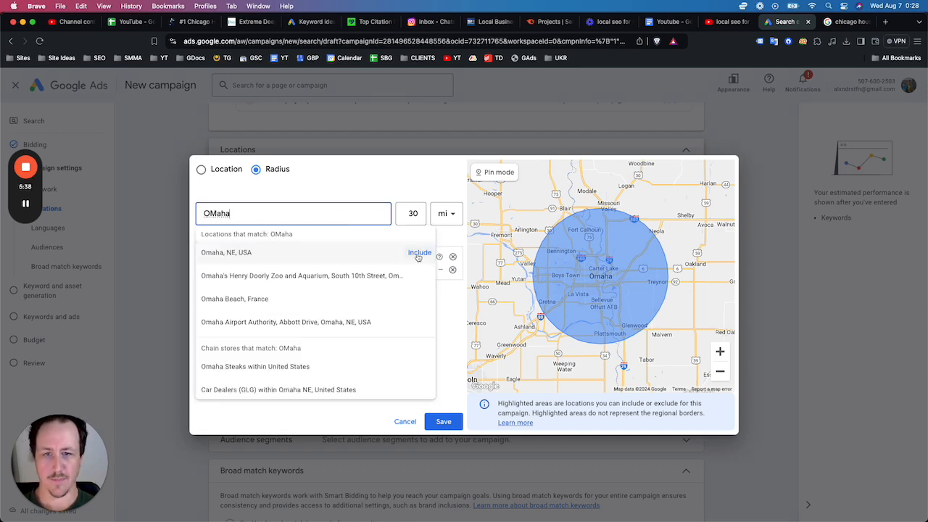
click(418, 254)
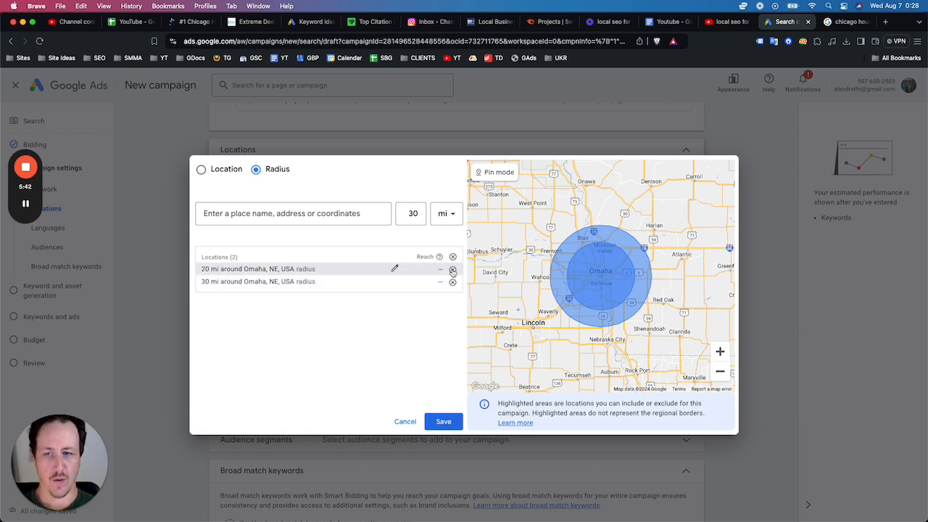
click(452, 270)
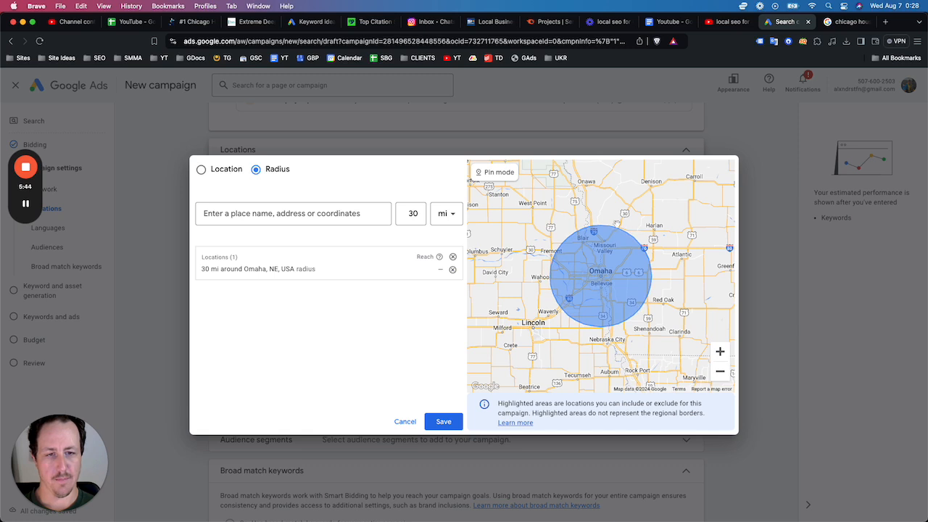
Step: Include another 30 mi radius around Omaha, NE, USA
click(362, 213)
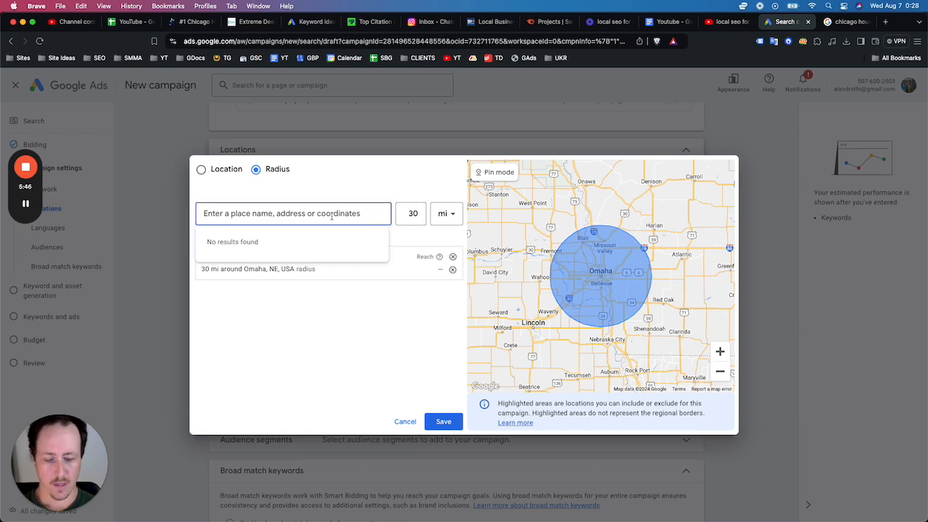
text(Omaha)
click(419, 252)
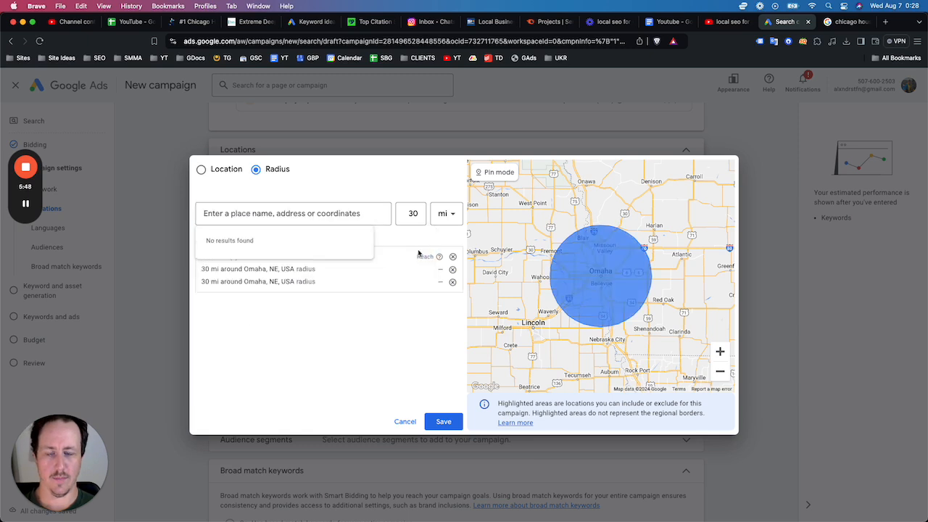
Step: Set the radius to 10 mi and include it around Omaha, NE, USA
click(416, 213)
double_click(417, 212)
text(10)
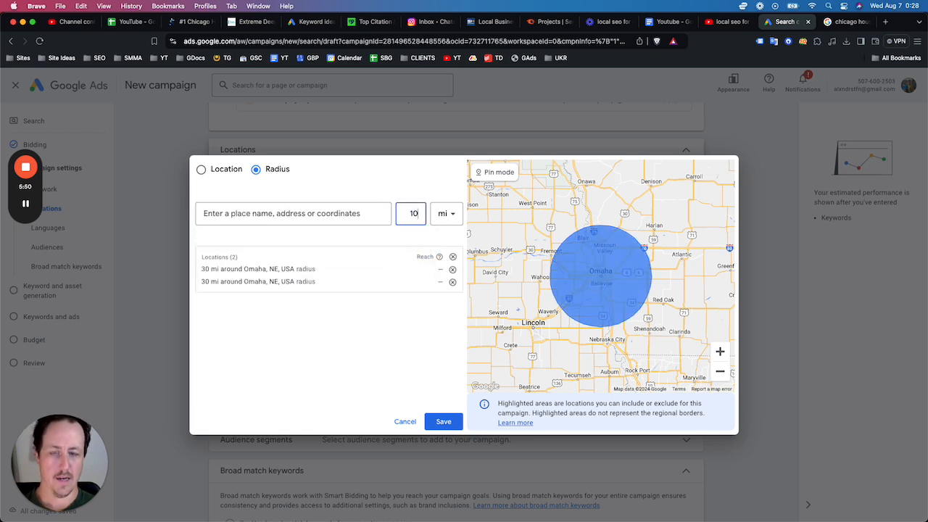
click(333, 214)
text(omaha)
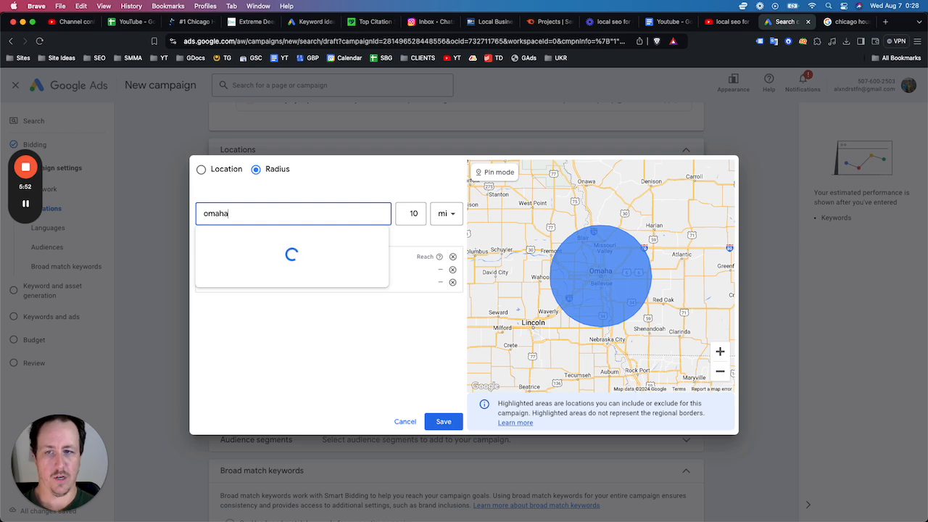
click(412, 252)
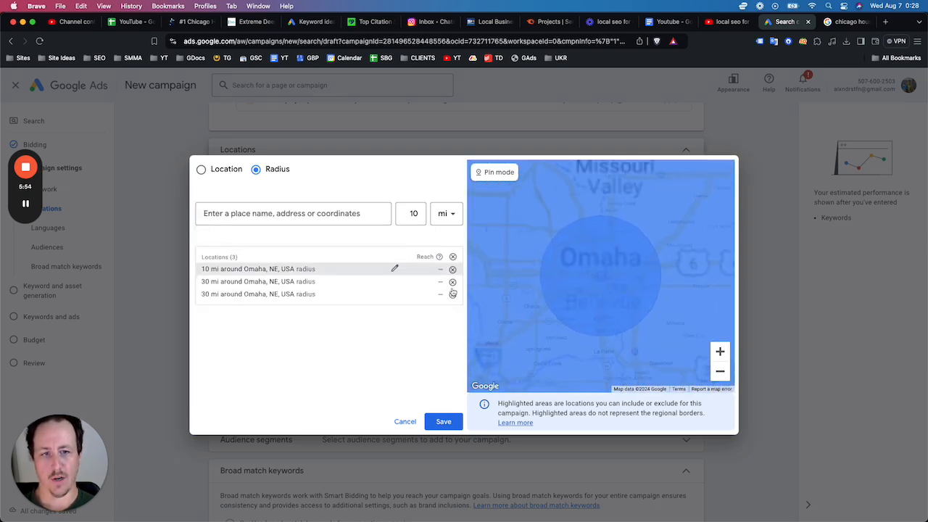
Step: Remove both 30 mi Omaha radius entries, enable Pin mode on the map and save the location targeting
click(451, 282)
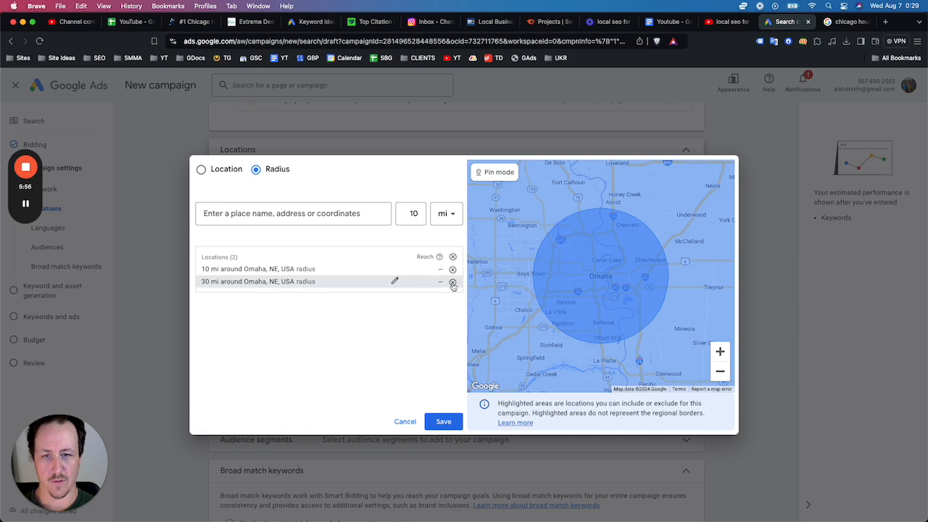
click(453, 282)
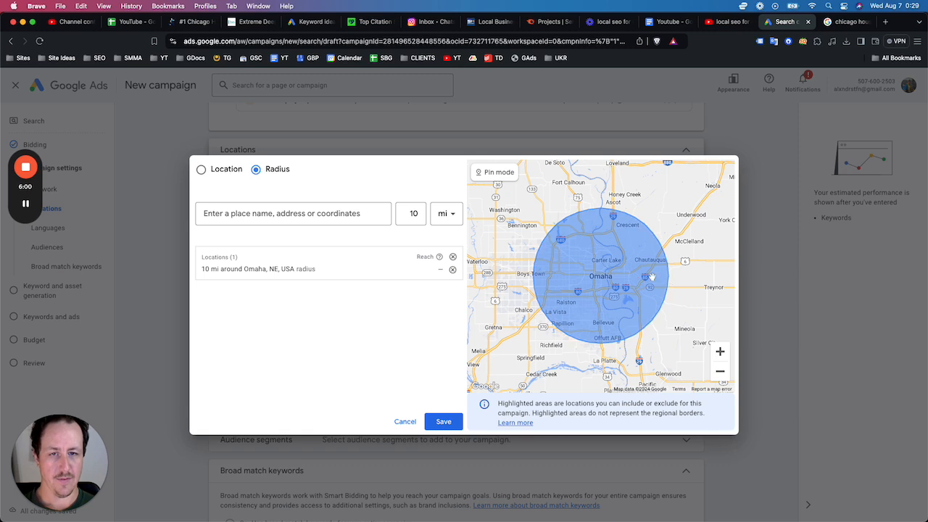
click(495, 178)
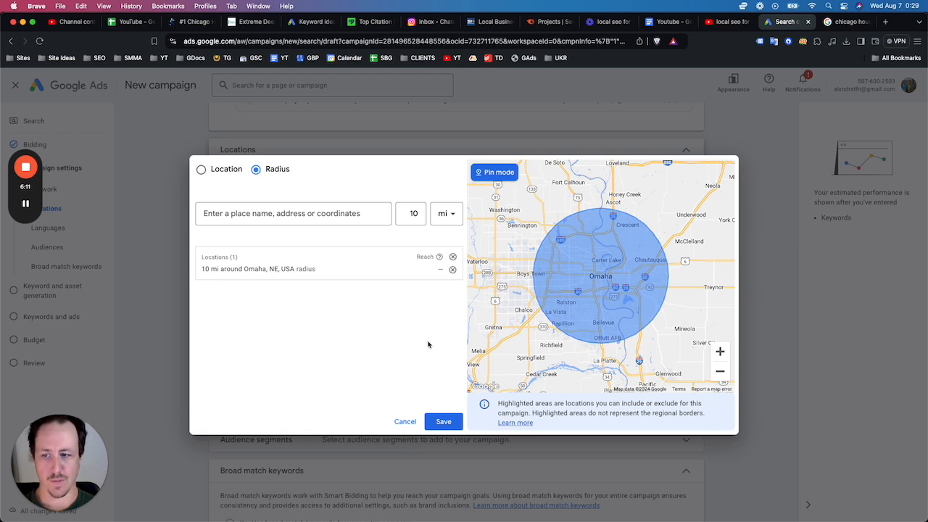
click(444, 421)
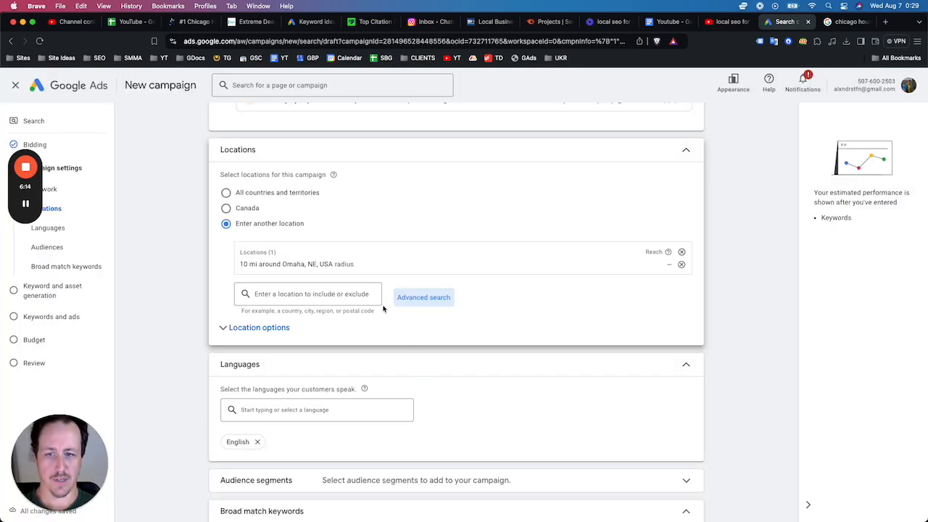
Step: Expand the Audience segments section, examine its segment and targeting options, and collapse it again
scroll(383, 306, down, 2)
scroll(305, 287, down, 1)
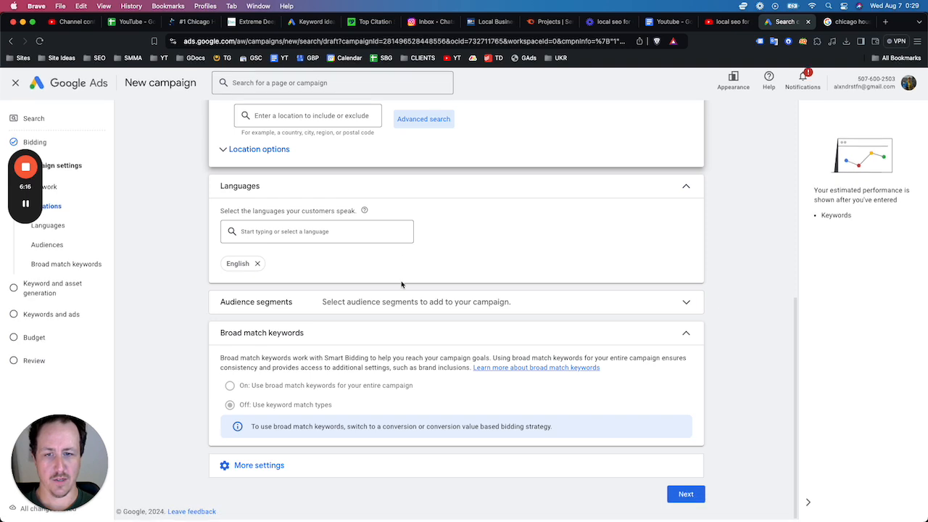
click(450, 303)
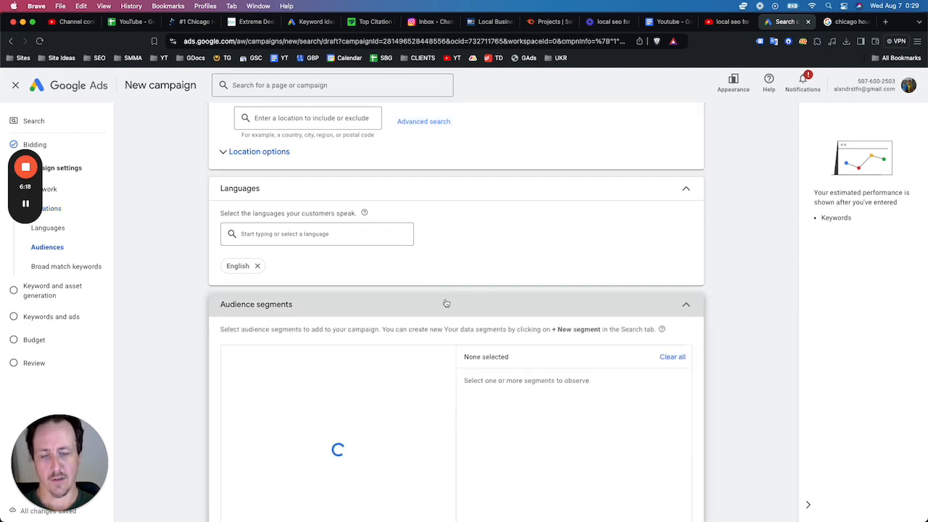
scroll(338, 269, down, 2)
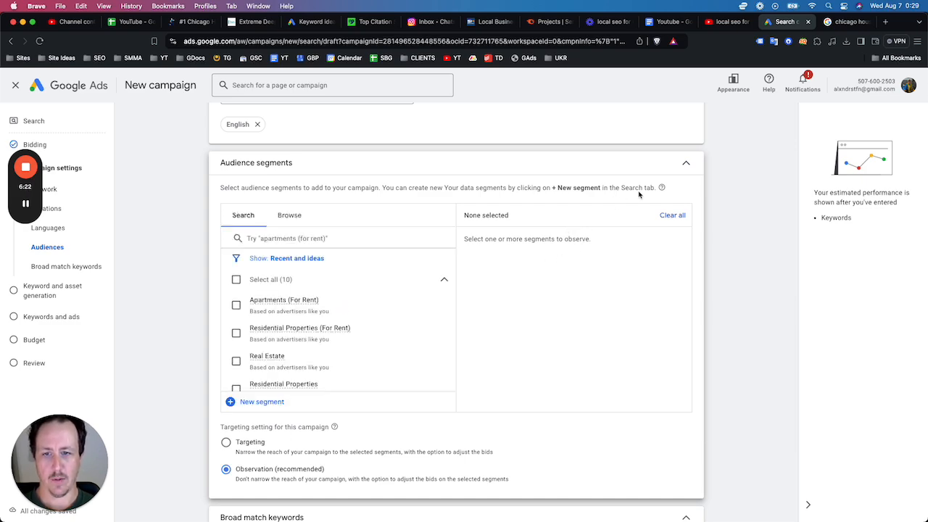
click(683, 174)
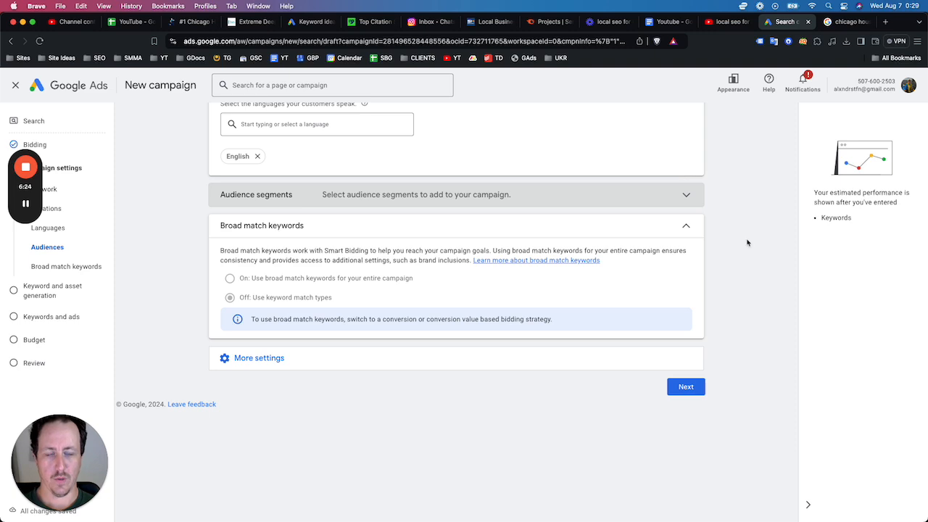
Step: Set the ad rotation to Do not optimize: Rotate ads indefinitely and proceed to keyword and asset generation
click(493, 365)
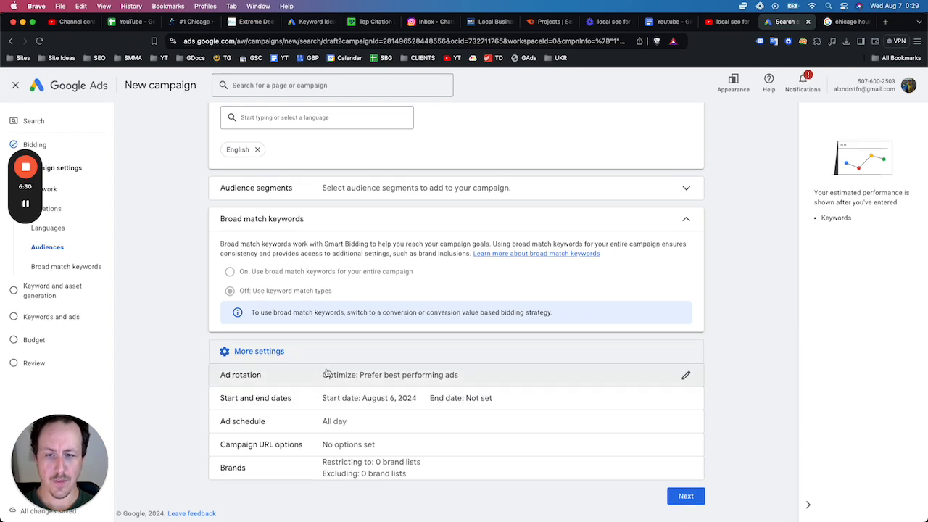
click(326, 374)
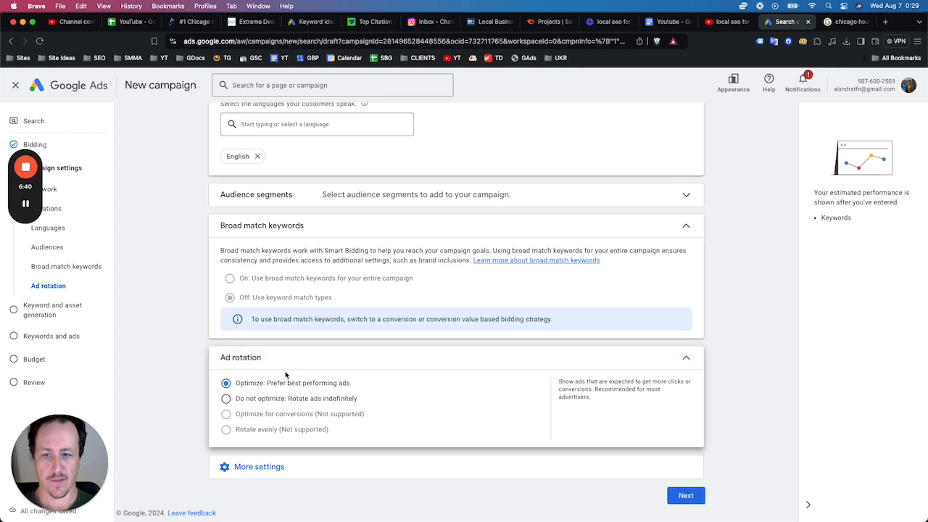
click(225, 399)
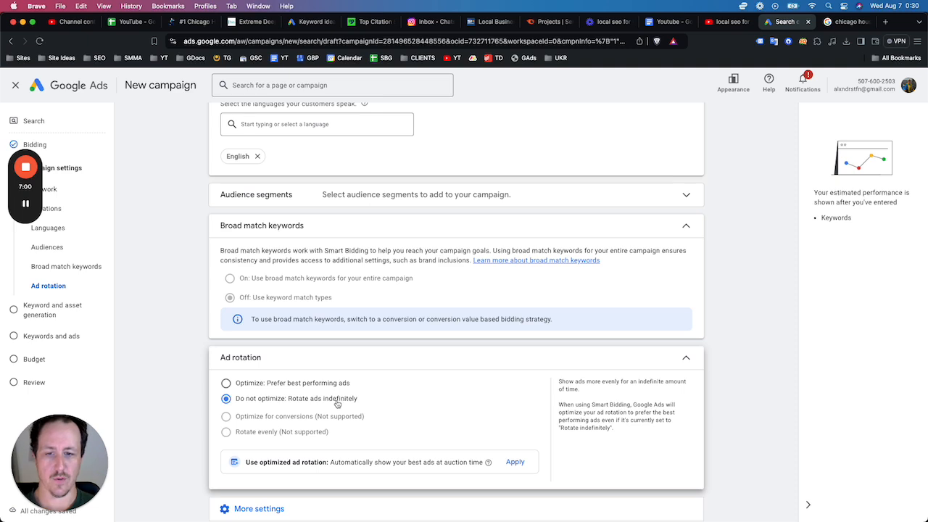
scroll(340, 399, down, 2)
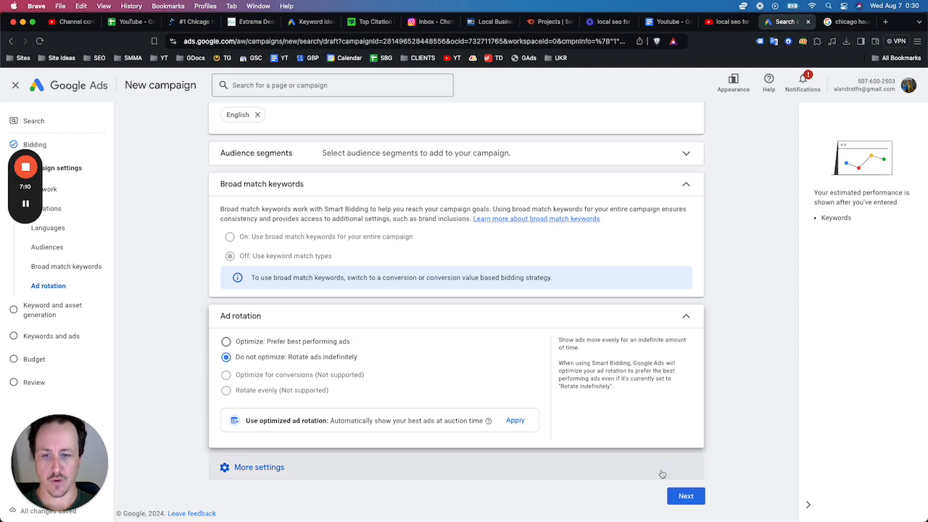
click(690, 499)
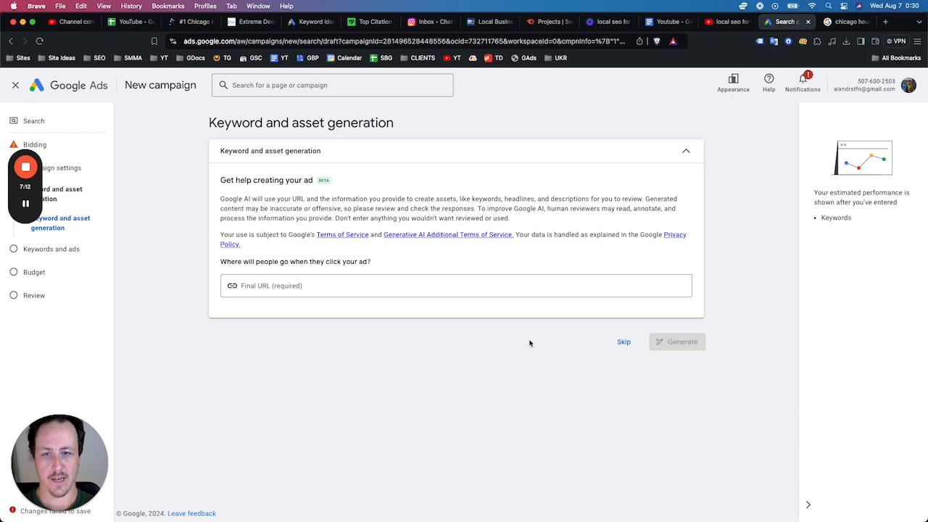
Step: Skip the AI keyword and asset generation and rename the ad group as House Cleaning
click(623, 342)
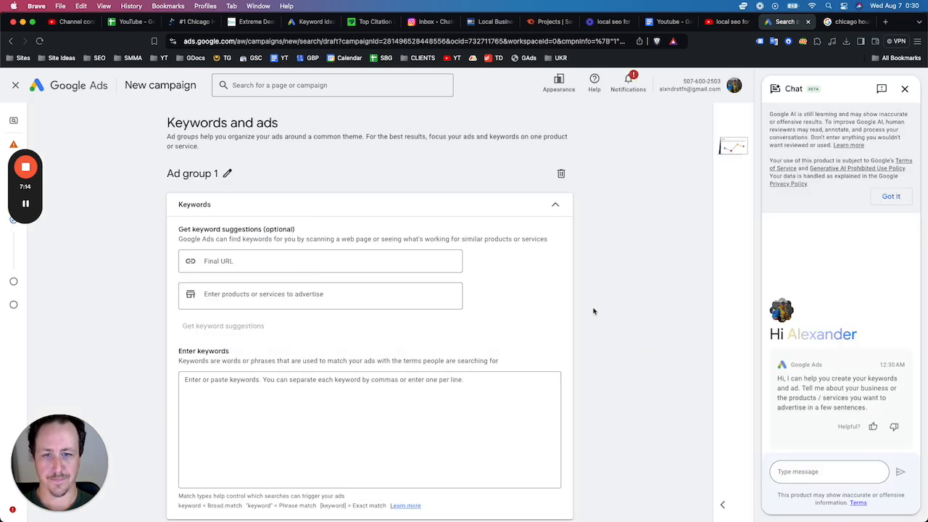
click(225, 175)
triple_click(224, 174)
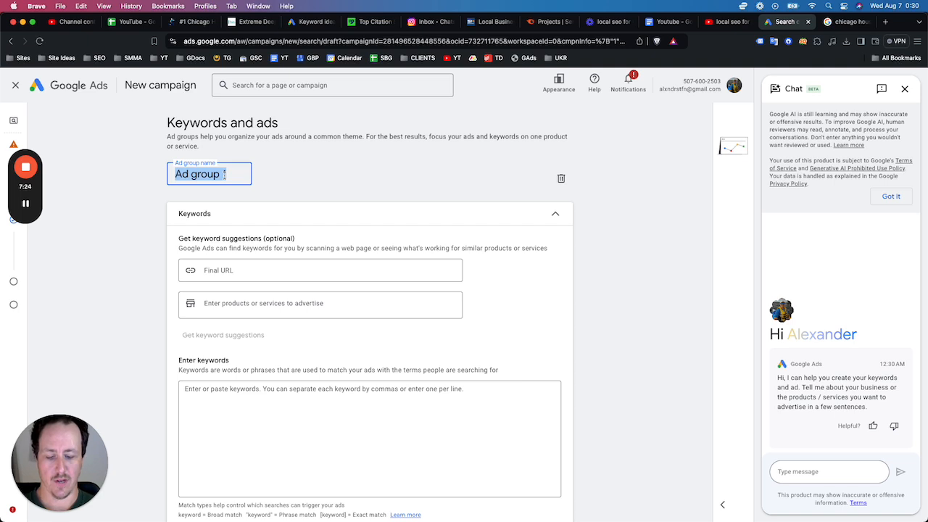
text(House )
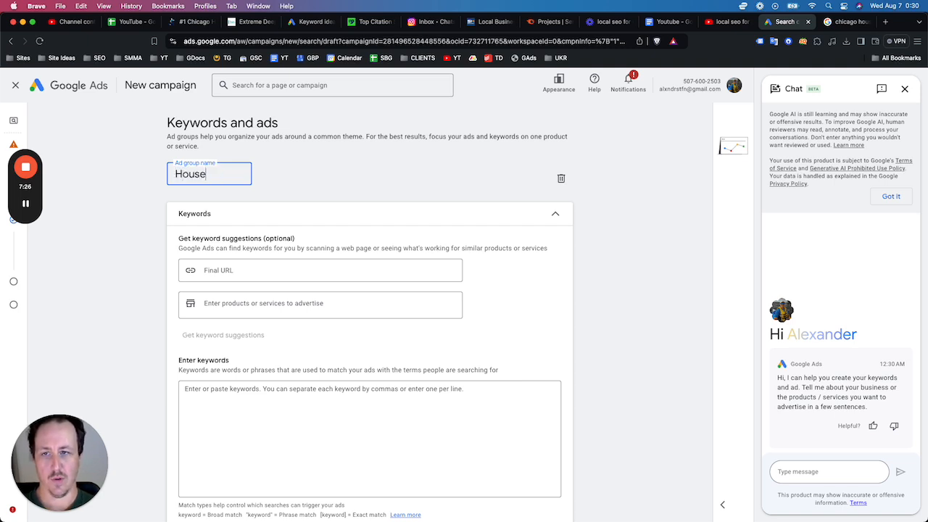
text(Cleaning)
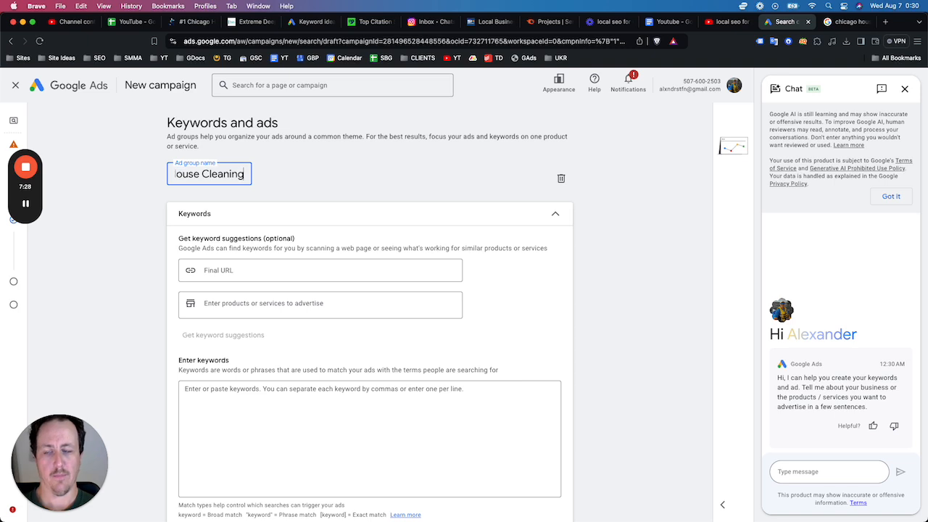
click(362, 176)
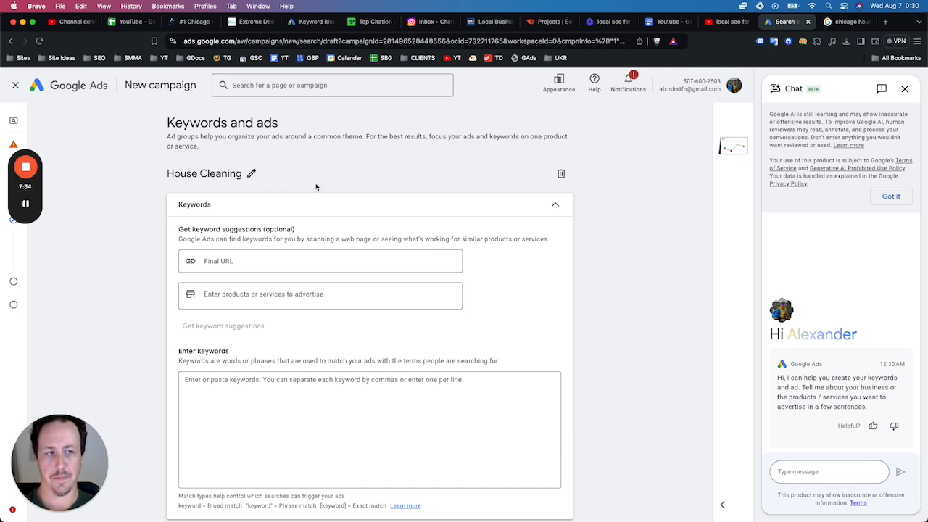
triple_click(220, 175)
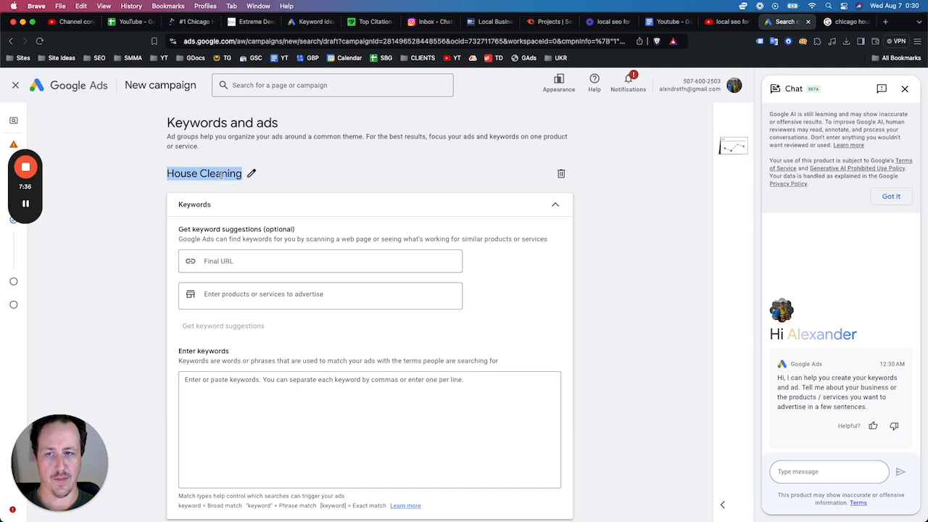
click(212, 176)
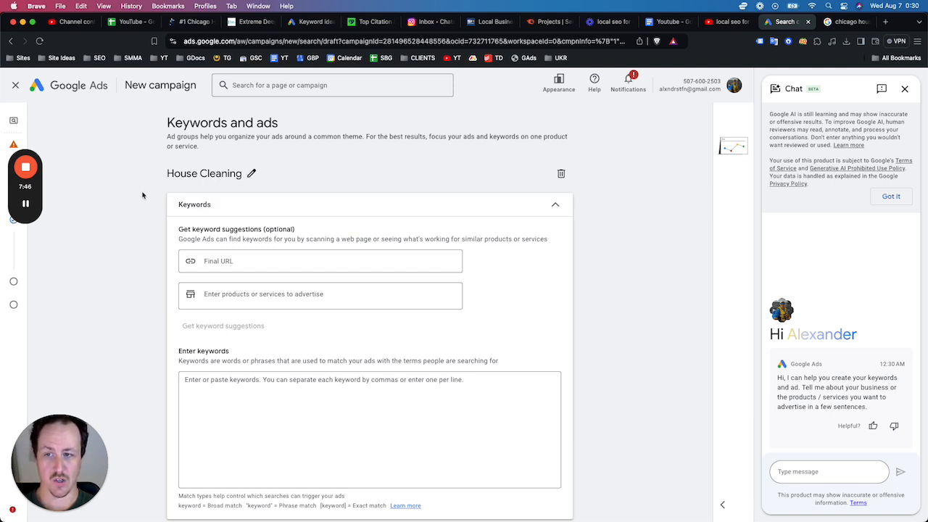
Step: Close the Chat assistant and examine the keyword suggestion and entry fields of the House Cleaning ad group
drag(25, 189, 927, 390)
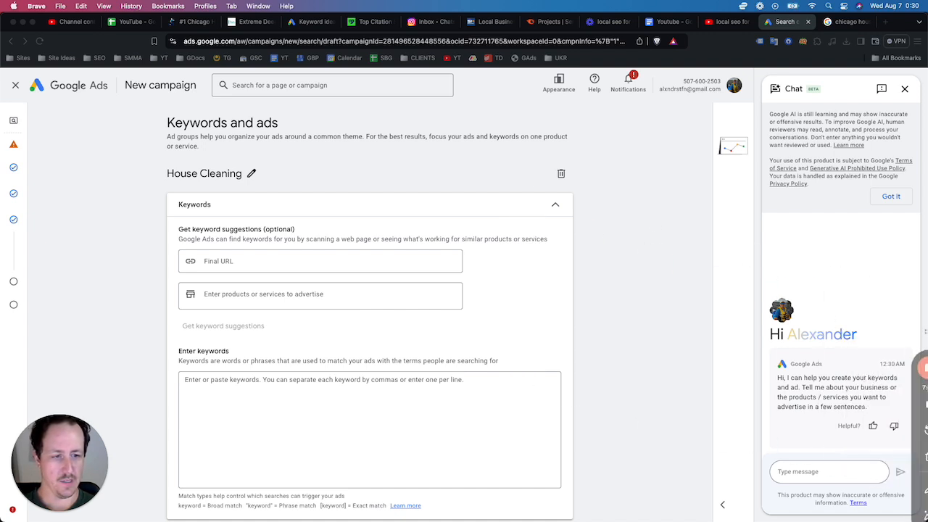
click(905, 90)
click(905, 90)
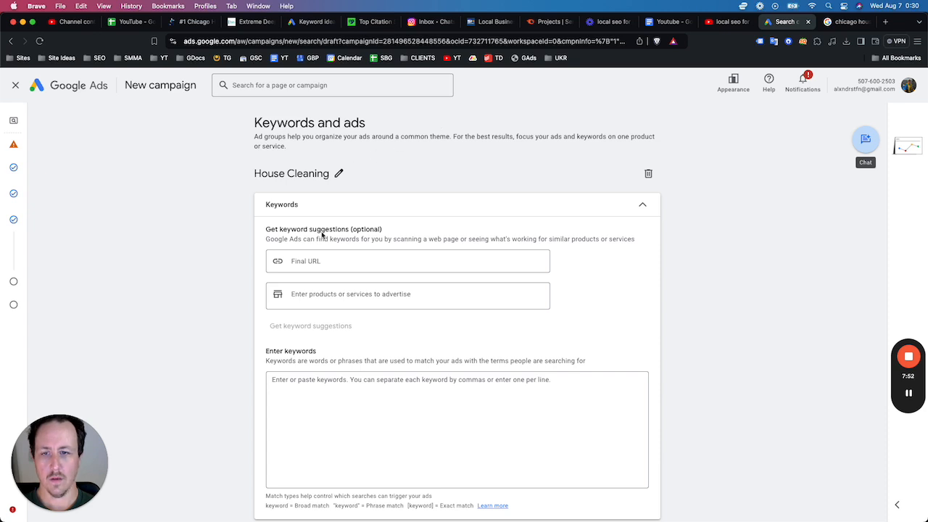
scroll(334, 239, down, 2)
click(309, 348)
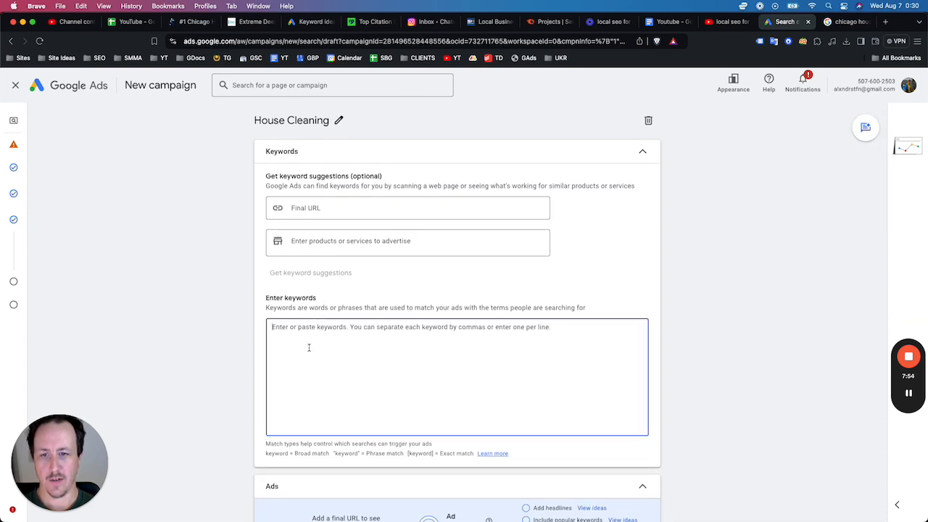
scroll(302, 294, down, 2)
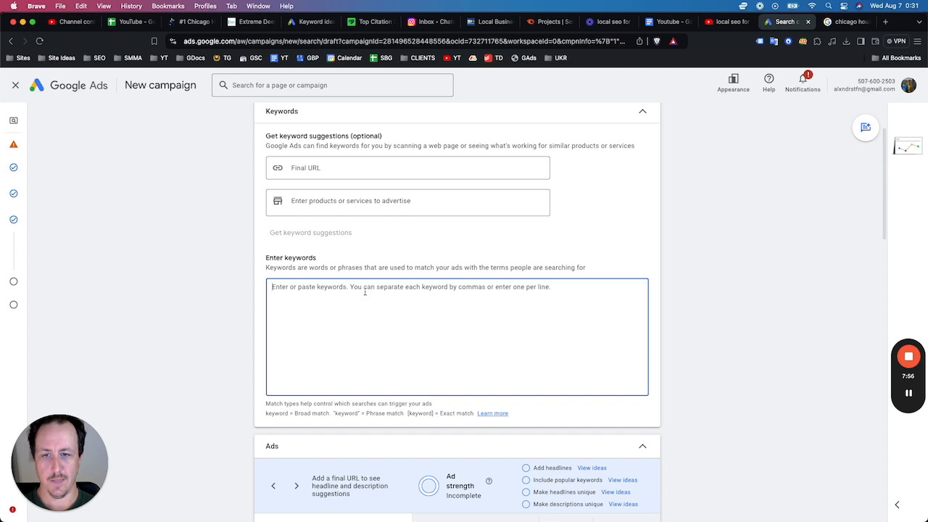
scroll(303, 266, up, 4)
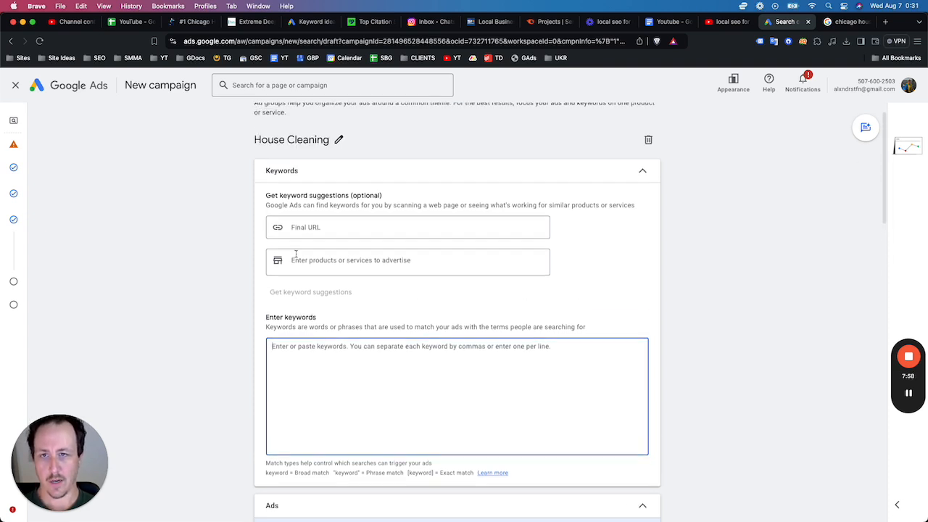
Step: Rename the ad group as House Cleaning (omaha)
click(338, 161)
text((omaha))
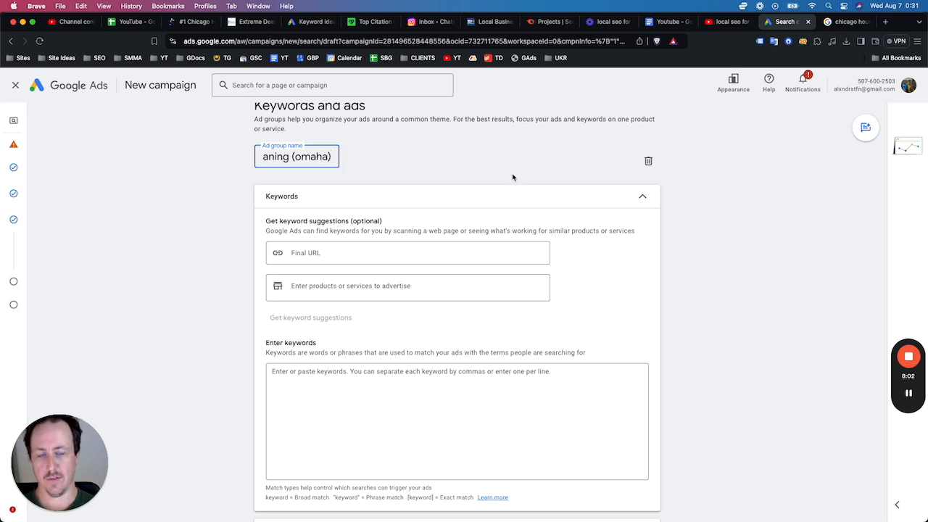
key(Return)
Step: Add house cleaning as the product or service to advertise and get keyword suggestions for it
click(374, 280)
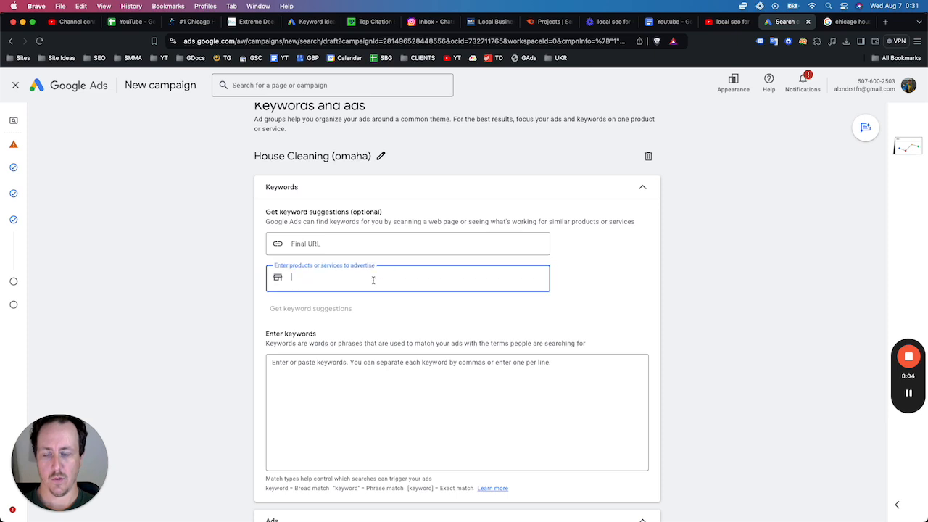
text(house cleaning)
key(Return)
click(341, 310)
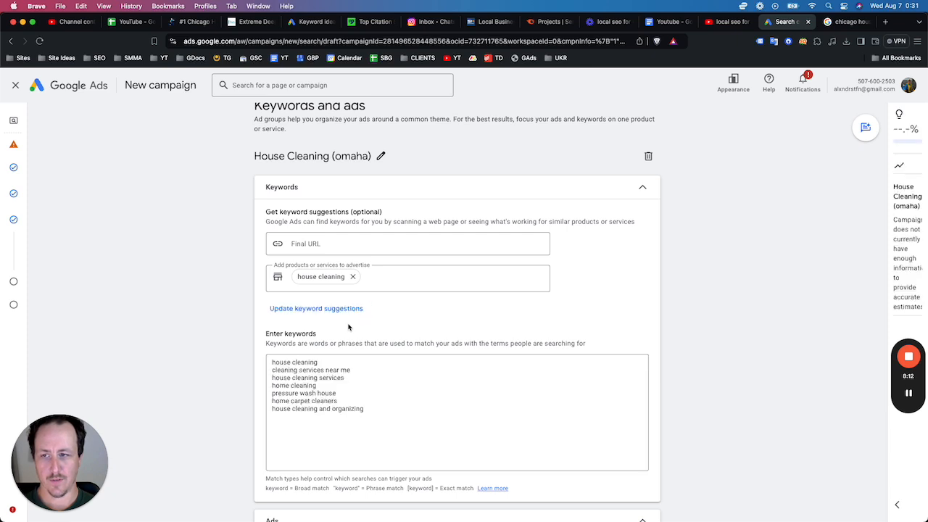
Step: Delete all the suggested keywords from the ad group's keyword entry box
drag(368, 409, 271, 363)
click(384, 411)
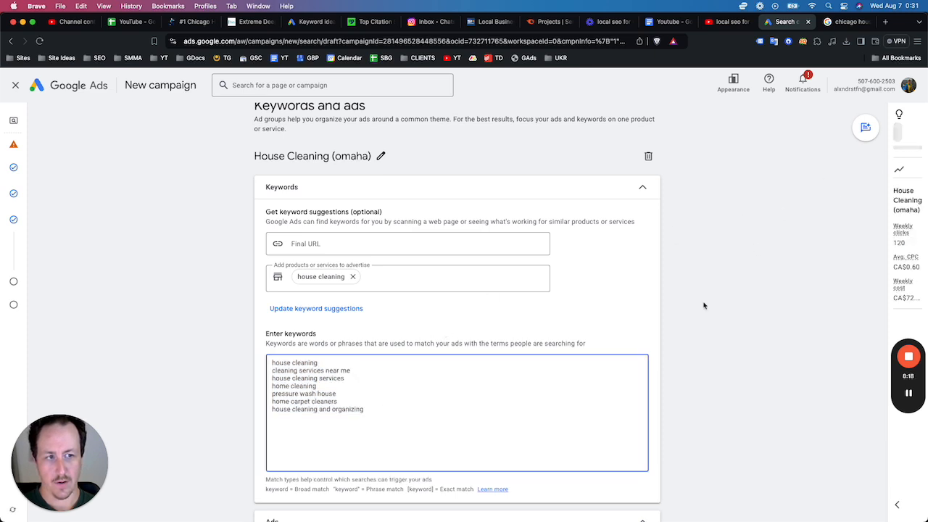
key(ctrl+a)
key(BackSpace)
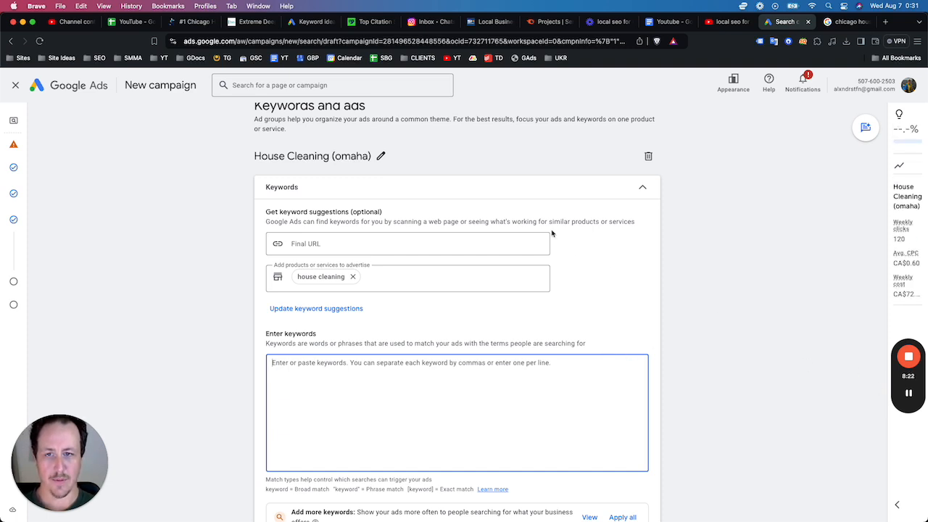
Step: Open the Google Ads Keyword Planner in a separate browser tab and start discovering new keywords
right_click(61, 86)
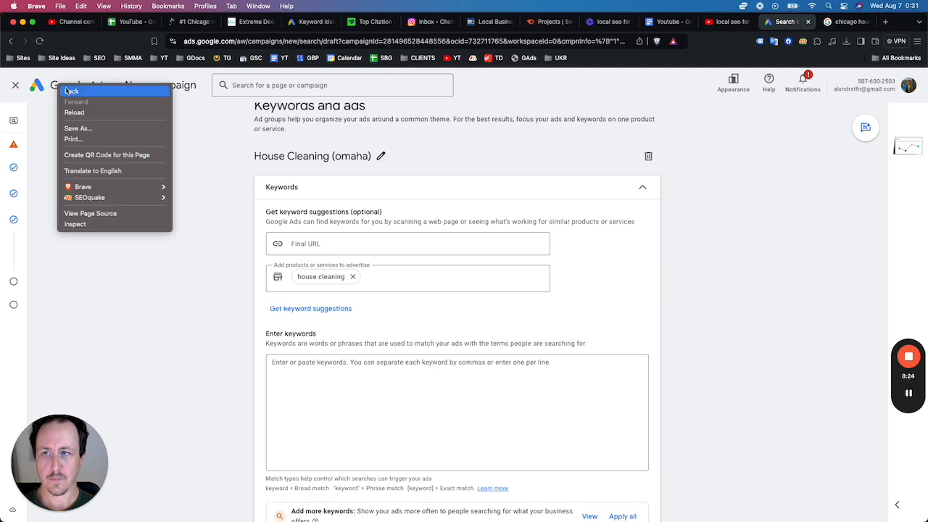
click(37, 122)
mouse_move(909, 396)
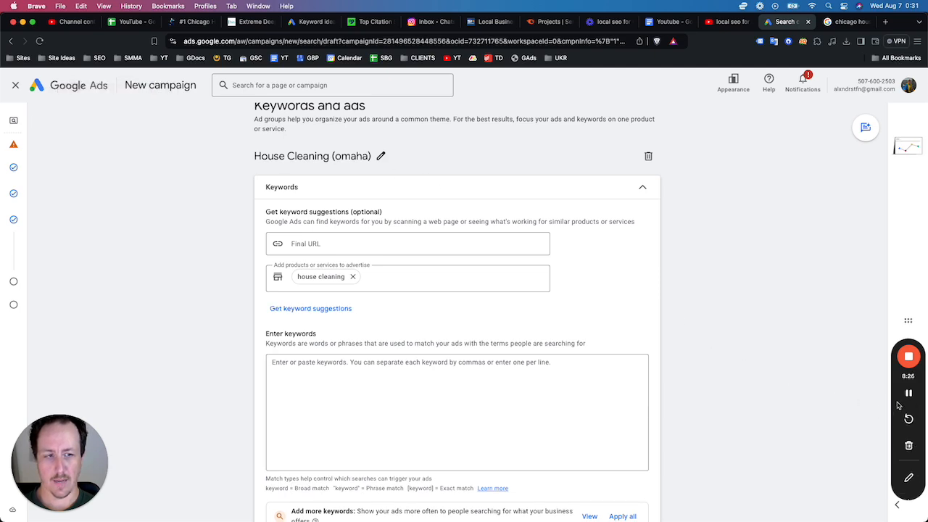
click(909, 395)
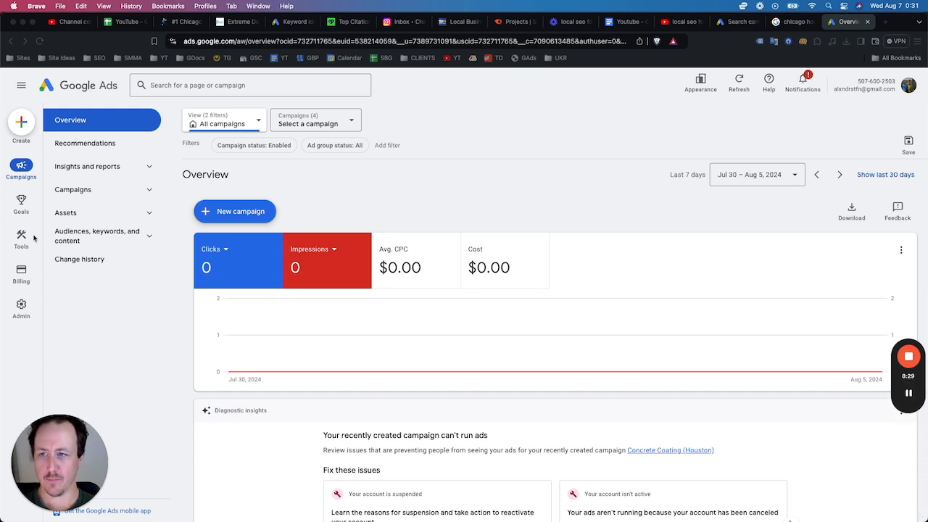
click(22, 237)
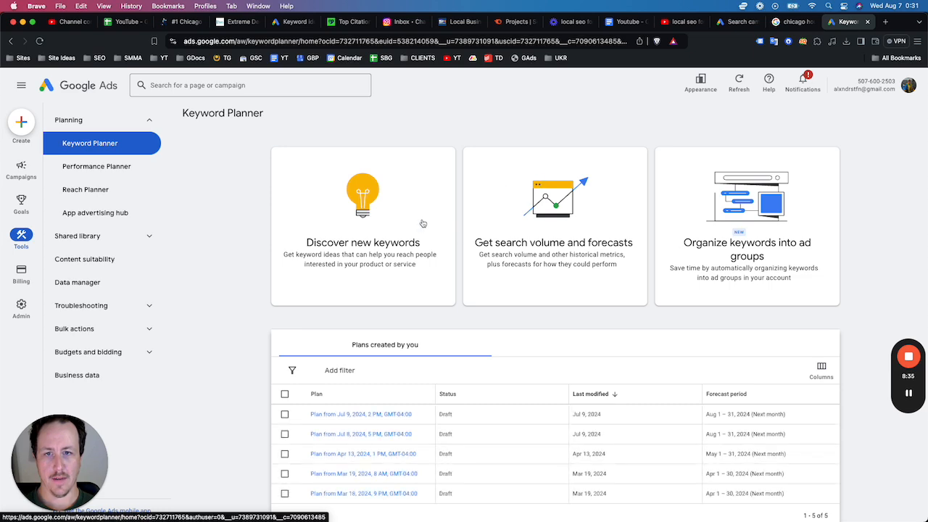
click(423, 223)
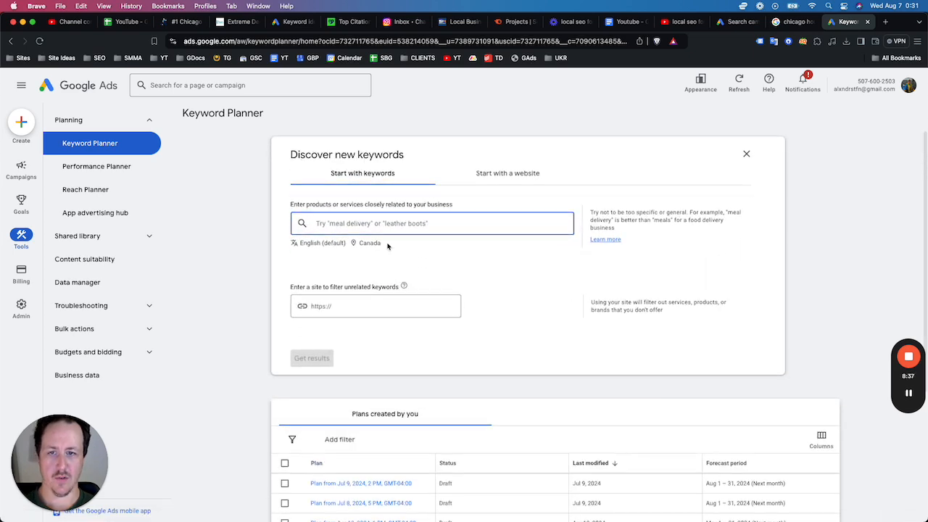
Step: Set the keyword search location to the Omaha NE, United States Nielsen DMA region and save it
click(371, 244)
text(omaha)
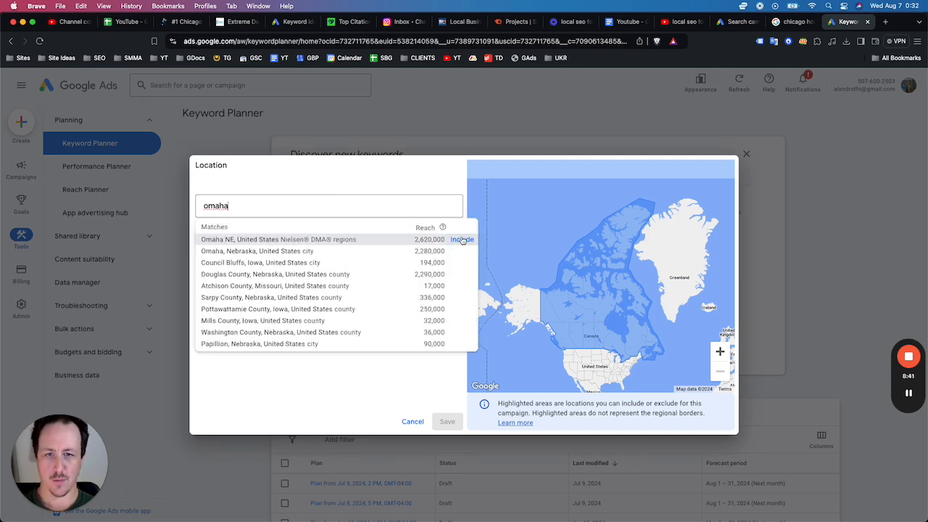
click(462, 240)
click(452, 261)
click(447, 421)
Step: Get keyword ideas for "house cleaning" and close the keyword refinement pane
click(413, 218)
text(hous)
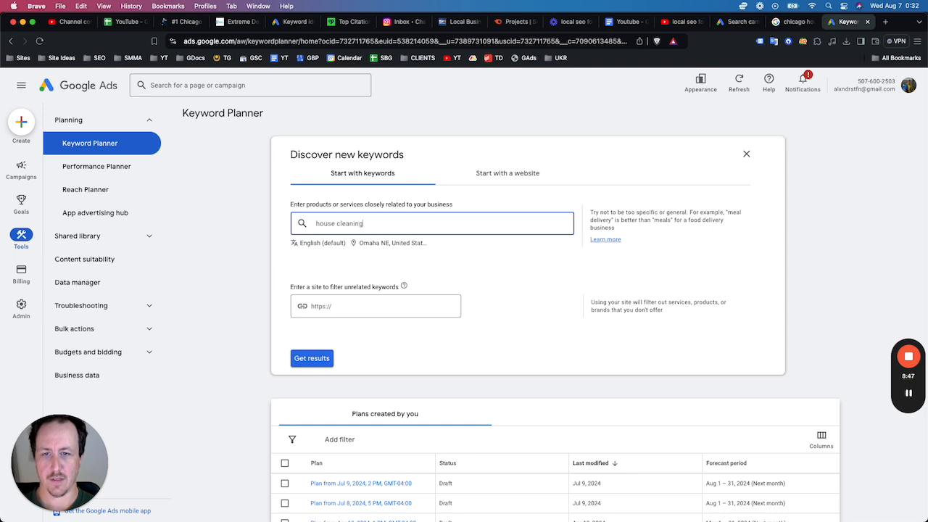
text(e cleaning)
key(Return)
click(312, 359)
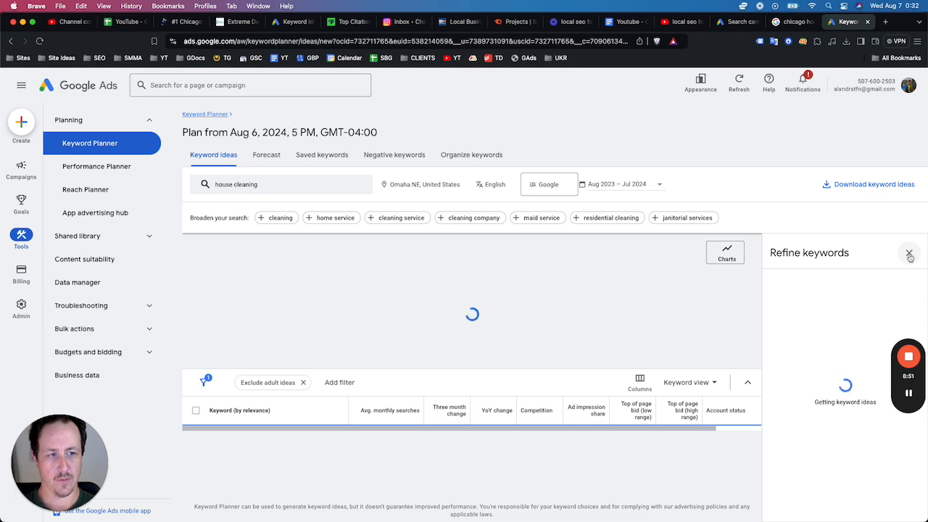
click(909, 254)
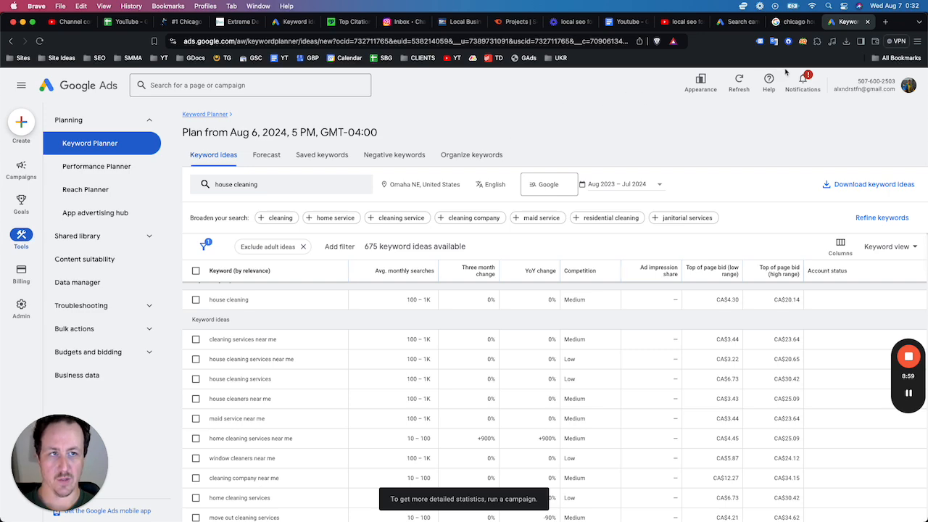
Step: Place the Keyword Planner tab beside the campaign tab and enter "house cleaning" as the ad group's first keyword
drag(839, 27, 794, 27)
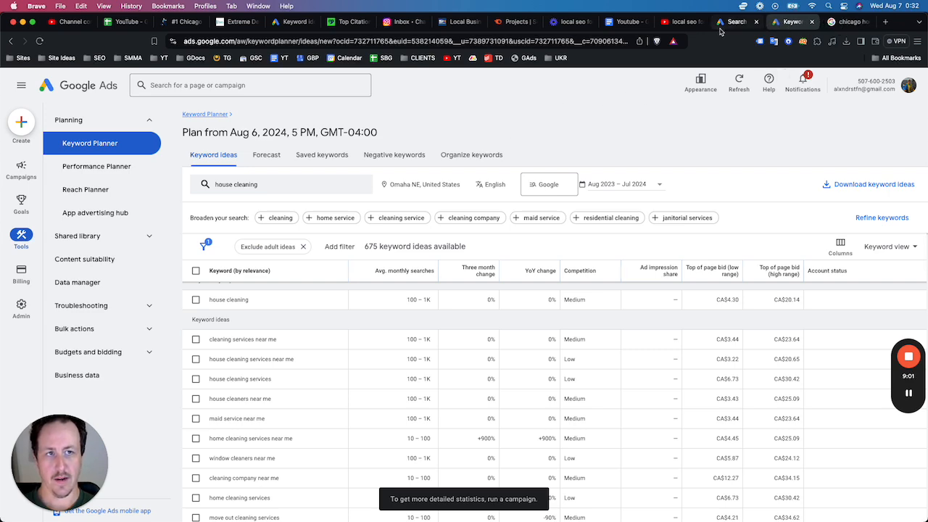
click(722, 29)
click(406, 431)
text(house cleaning)
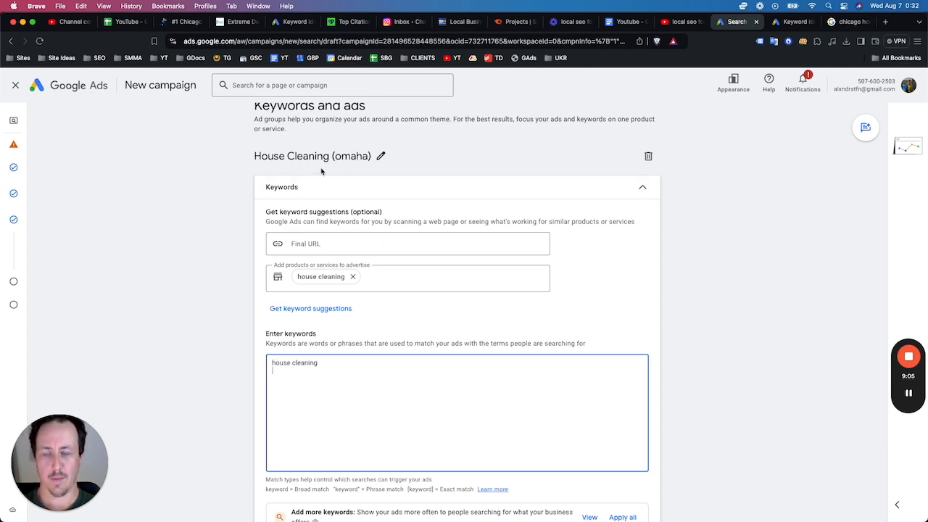
Step: Copy the keyword idea "house cleaning services near me" from Keyword Planner into the ad group's keywords
click(796, 22)
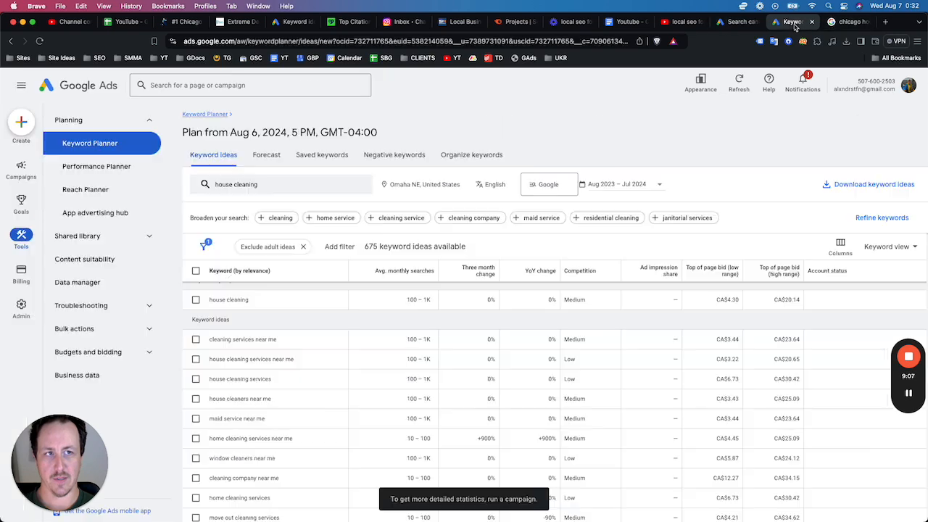
scroll(270, 378, down, 1)
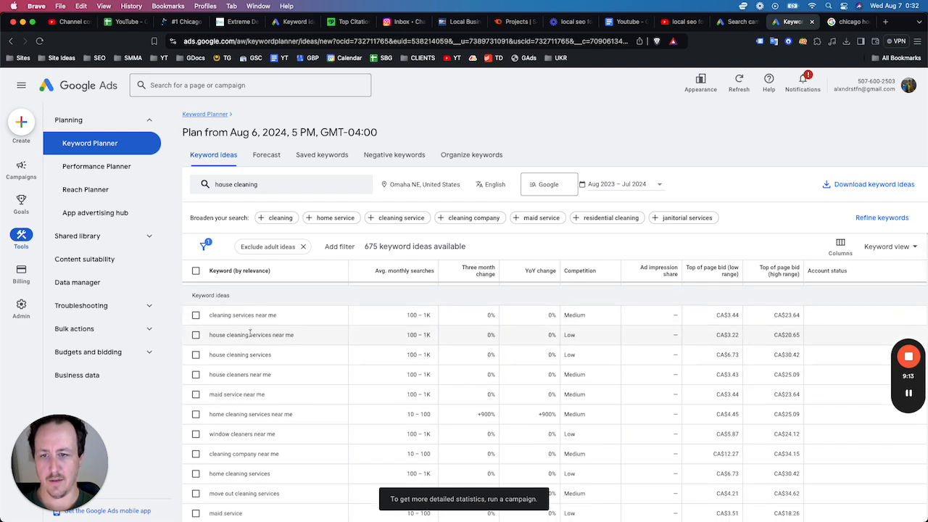
triple_click(250, 334)
key(super+c)
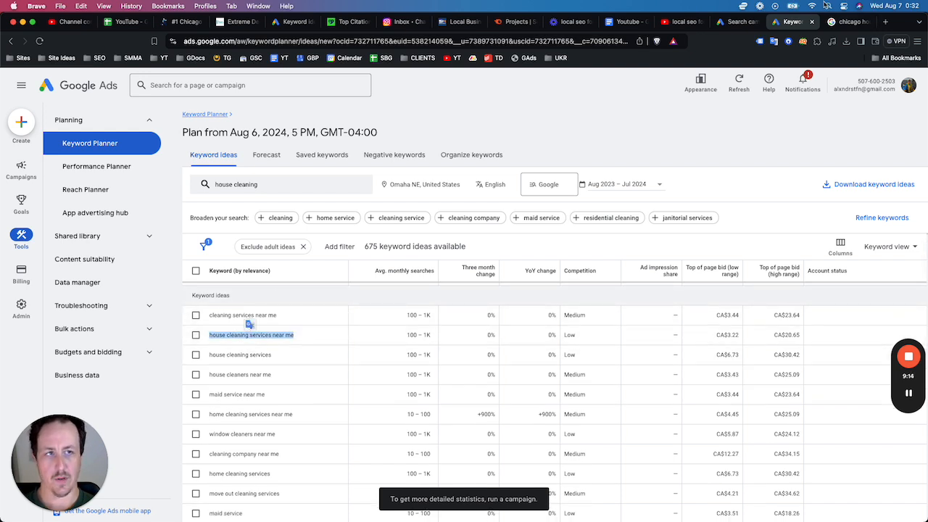
click(736, 21)
key(super+v)
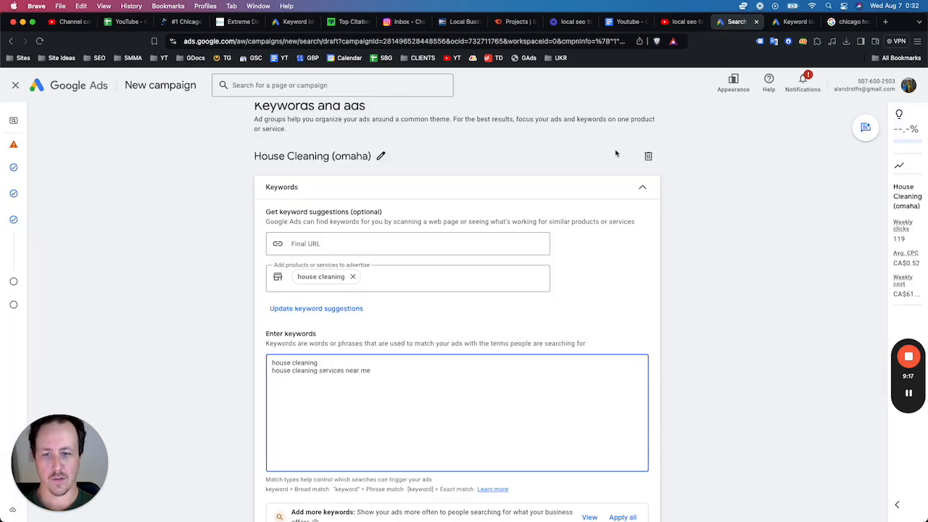
Step: Copy the keyword idea "house cleaning services" from Keyword Planner onto a new line of the ad group's keywords
click(791, 21)
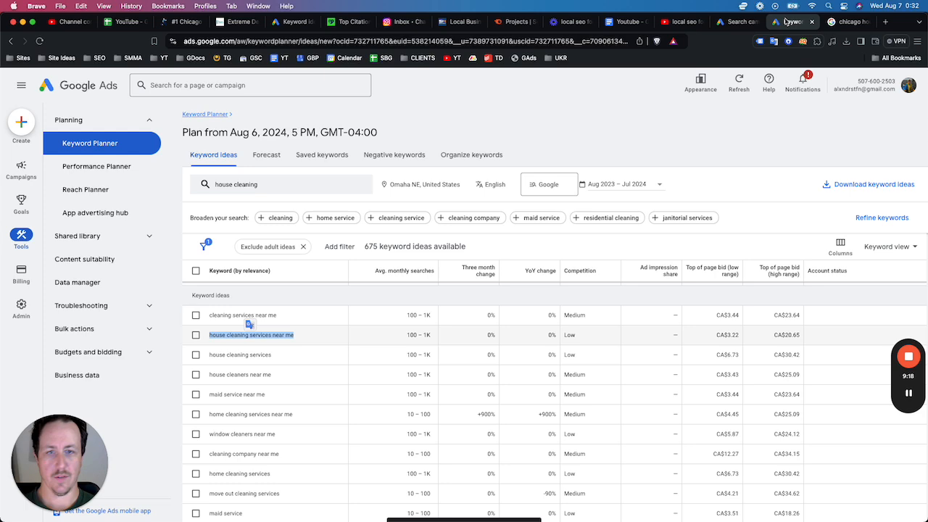
scroll(244, 301, down, 1)
triple_click(240, 310)
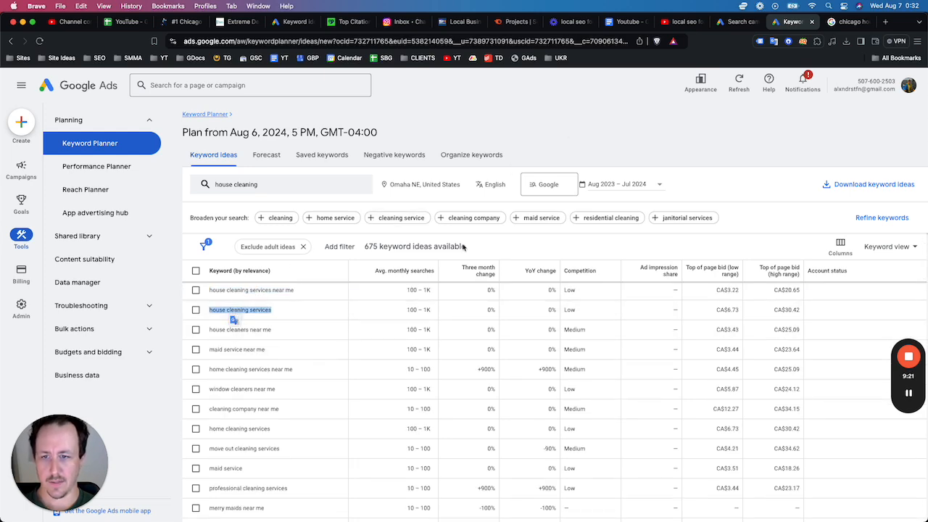
key(super+c)
click(736, 21)
key(super+v)
key(Return)
Step: Copy the keyword idea "home cleaning services near me" from Keyword Planner into the ad group's keywords
click(794, 21)
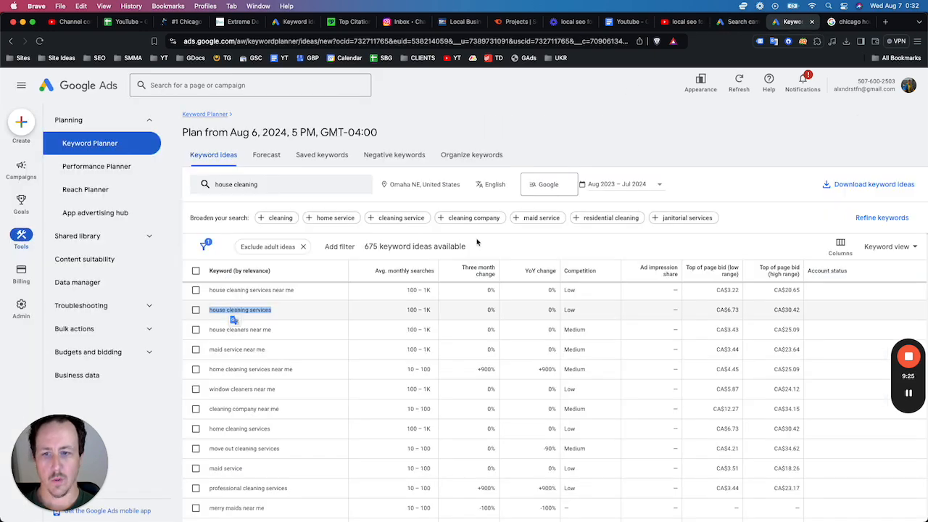
click(242, 371)
triple_click(241, 371)
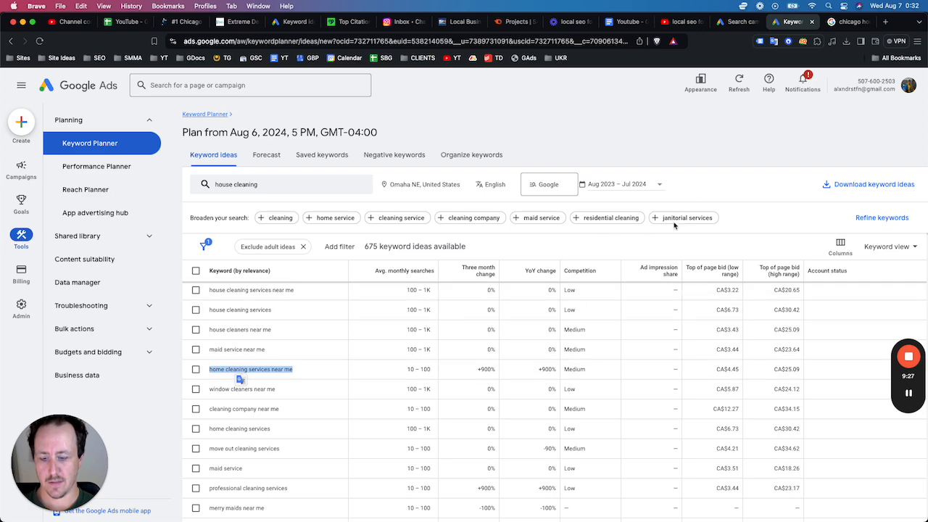
click(736, 22)
key(super+v)
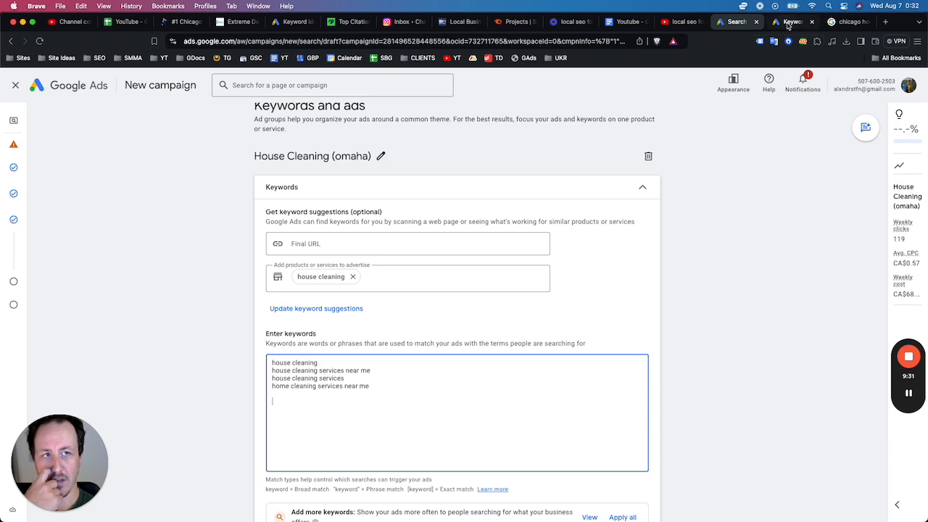
Step: Copy the keyword idea "professional cleaning services" from Keyword Planner into the ad group's keywords
click(794, 21)
scroll(243, 363, down, 3)
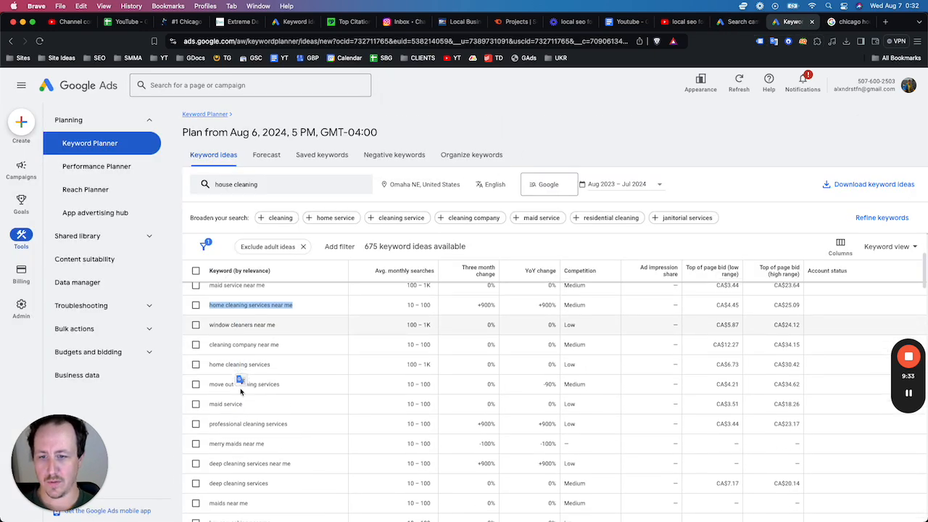
scroll(240, 406, down, 1)
triple_click(273, 383)
key(super+c)
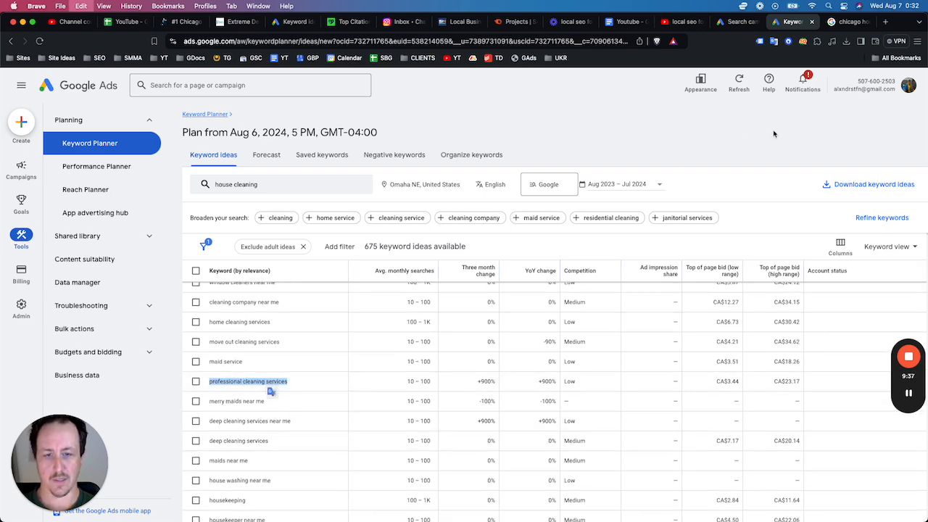
click(741, 25)
key(super+v)
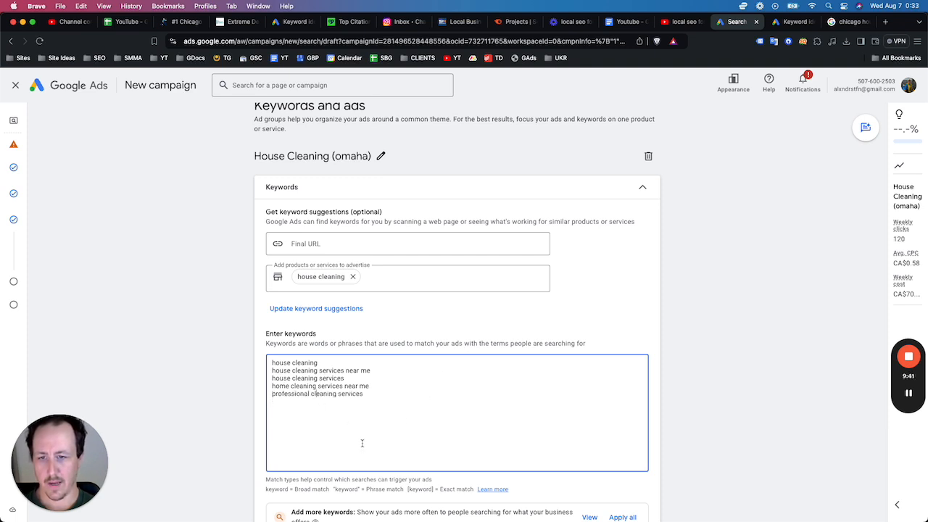
Step: Change the last keyword in the ad group to "professional home cleaning services"
click(314, 394)
key(BackSpace)
text(hous)
key(BackSpace)
key(BackSpace)
text(me c)
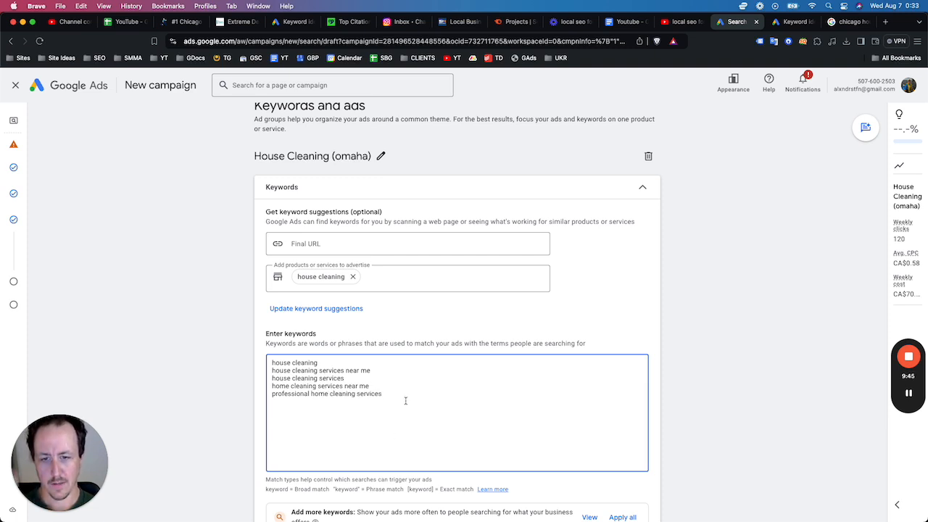
Step: Examine the Keyword Planner ideas for further house cleaning keywords, including their search volumes and bid ranges
click(785, 22)
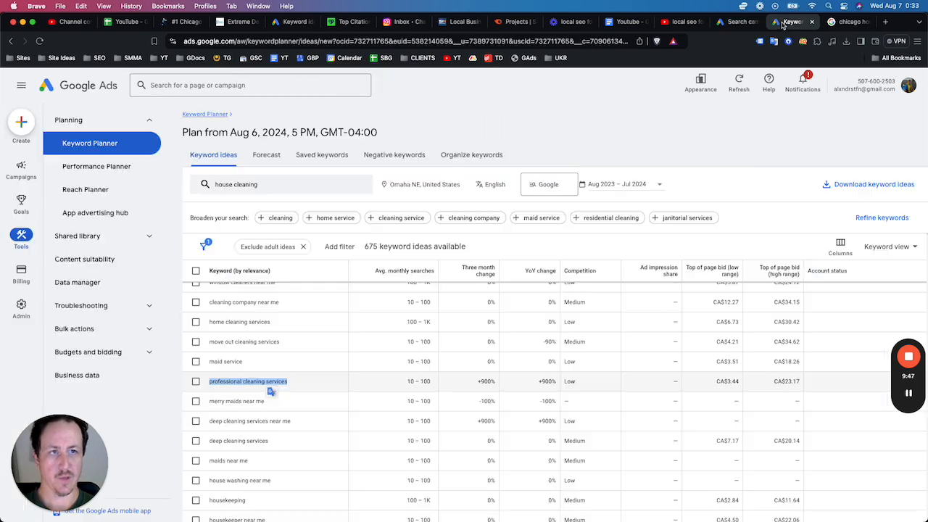
scroll(317, 369, down, 1)
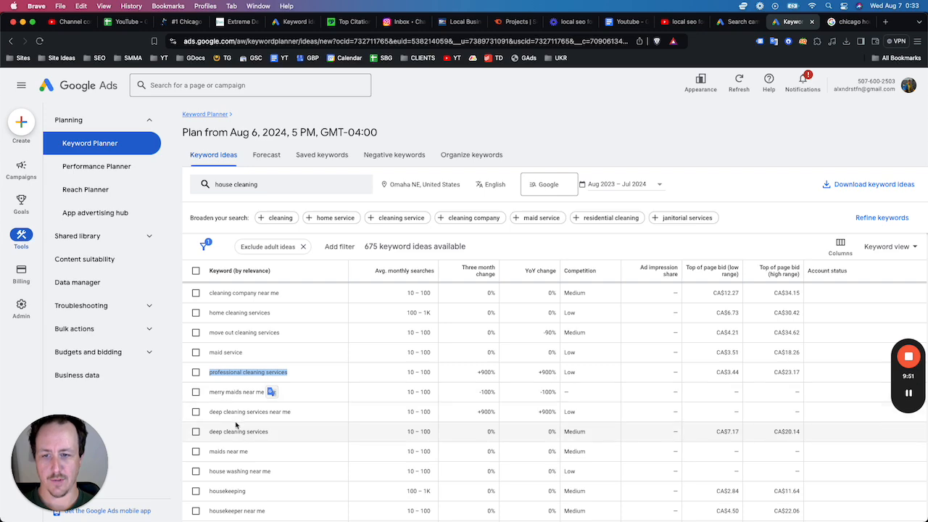
scroll(231, 406, up, 4)
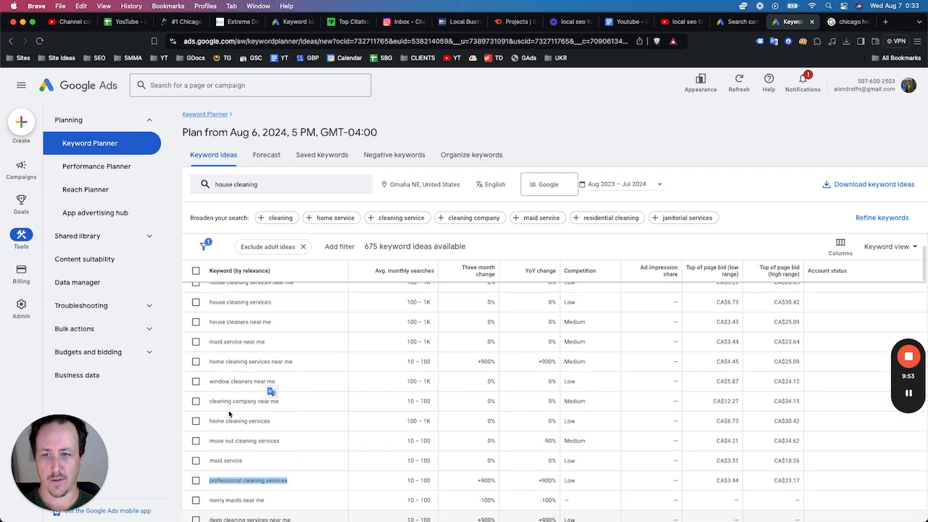
scroll(236, 396, up, 2)
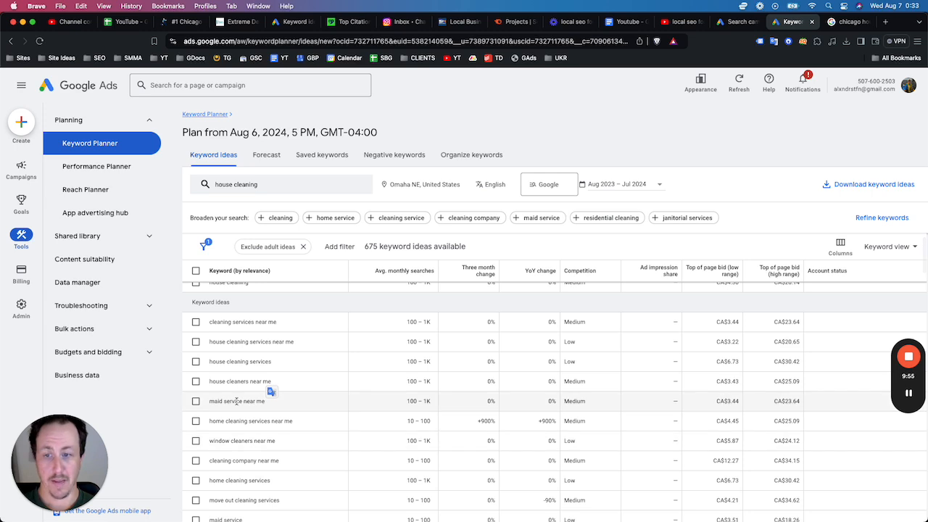
scroll(250, 407, down, 1)
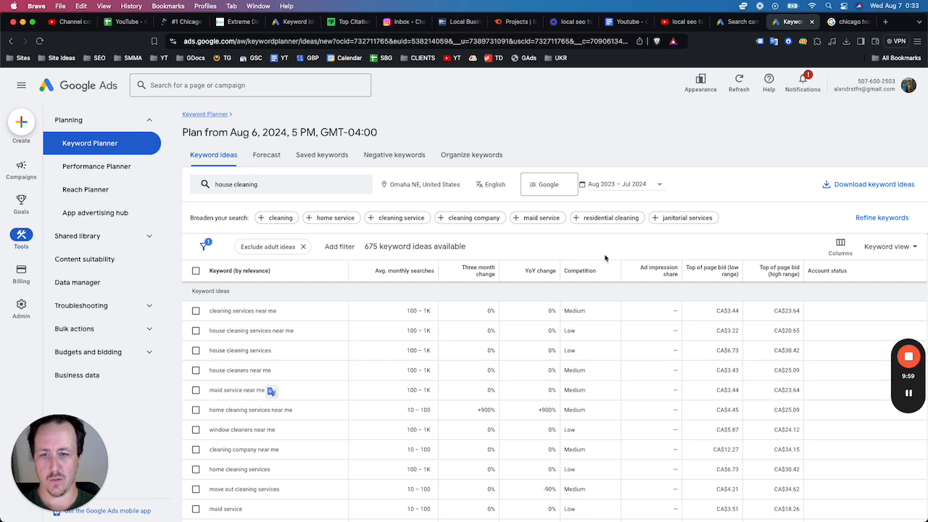
scroll(490, 350, down, 3)
scroll(398, 354, up, 2)
scroll(363, 353, up, 1)
scroll(319, 352, up, 1)
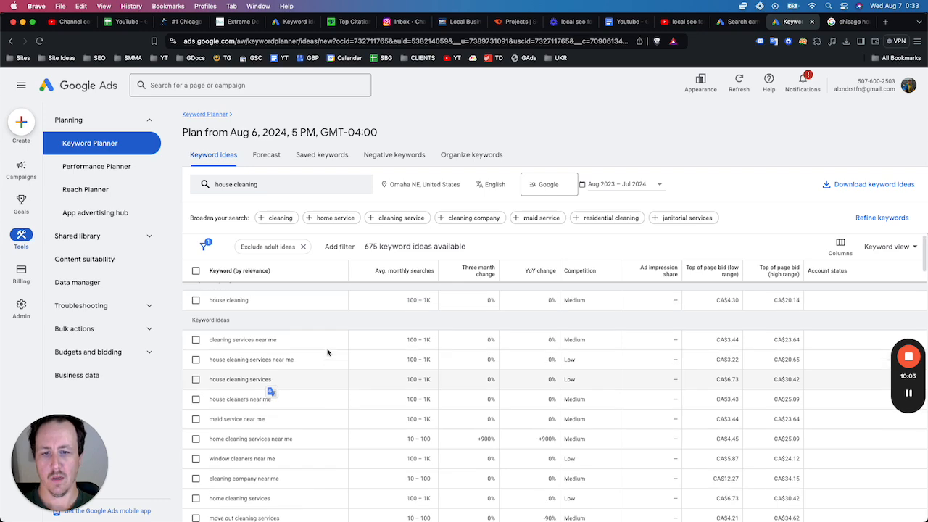
Step: Copy the keyword idea "home cleaners near me" from Keyword Planner into the ad group's keywords
scroll(265, 319, down, 3)
scroll(265, 322, down, 3)
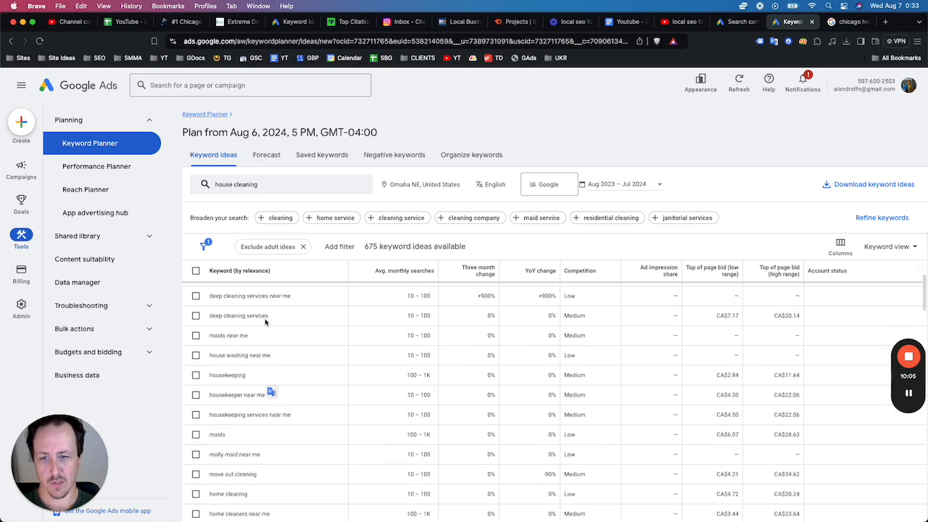
scroll(392, 392, down, 3)
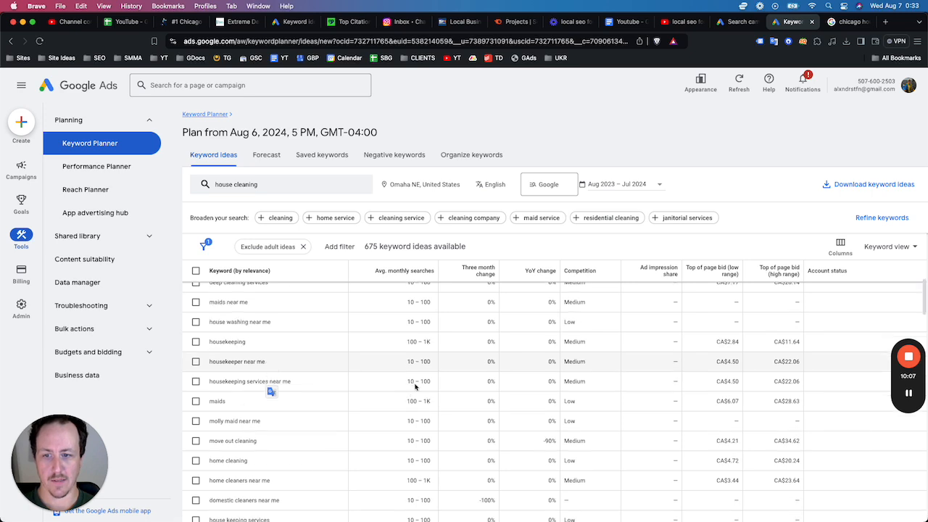
scroll(367, 387, down, 1)
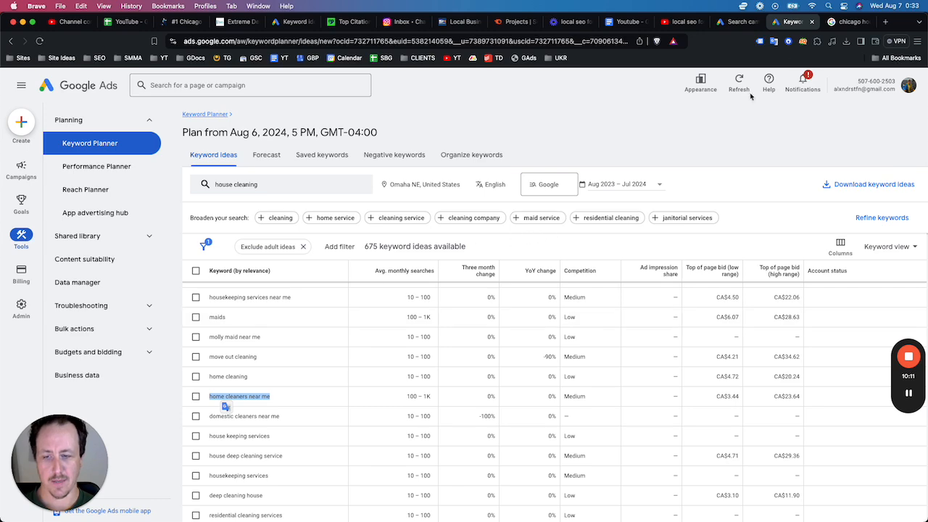
click(737, 21)
key(super+v)
drag(308, 414, 284, 370)
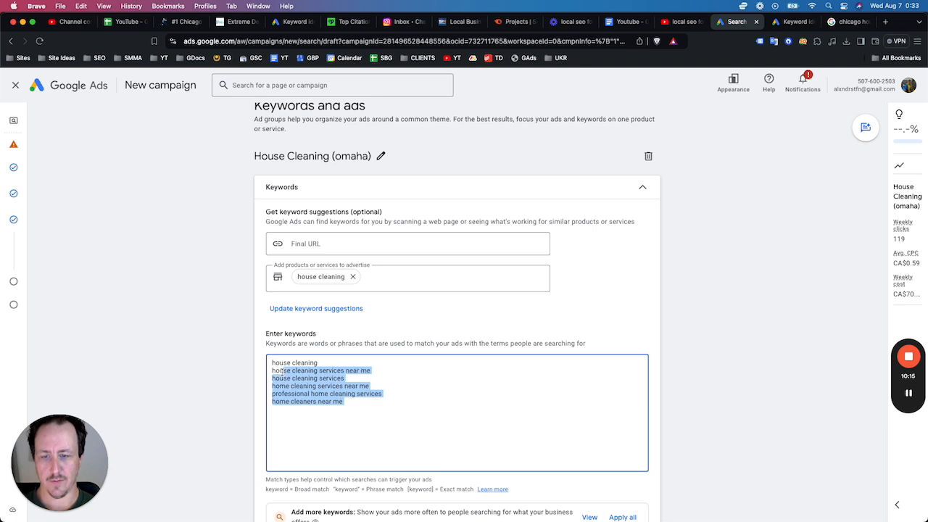
click(285, 371)
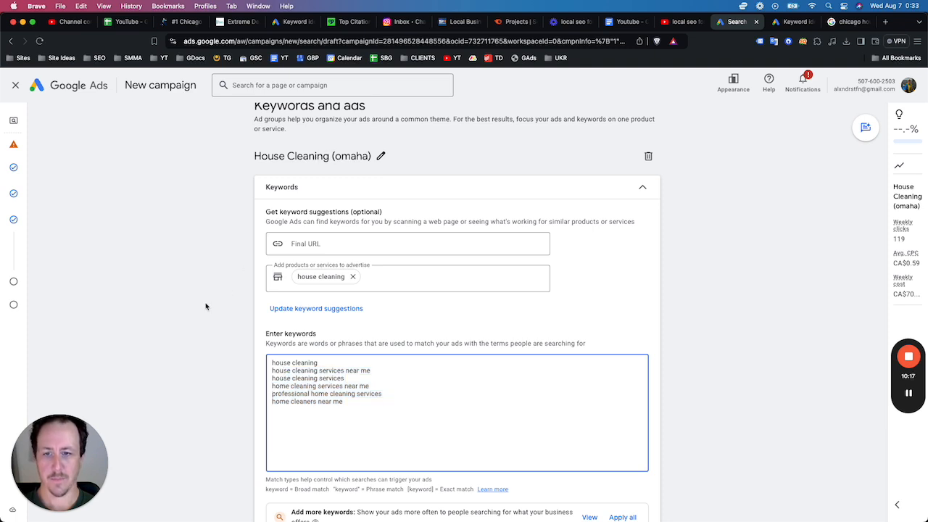
scroll(358, 300, down, 3)
scroll(341, 217, down, 3)
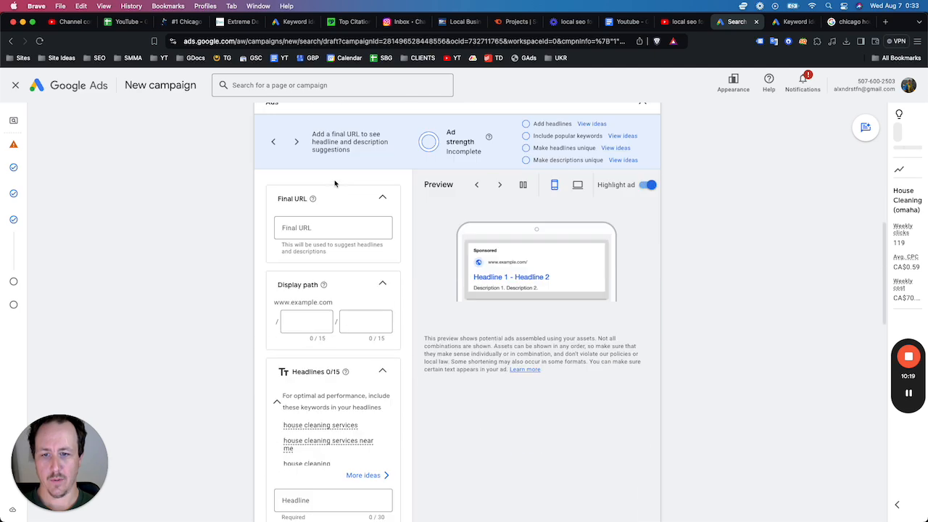
scroll(337, 184, down, 1)
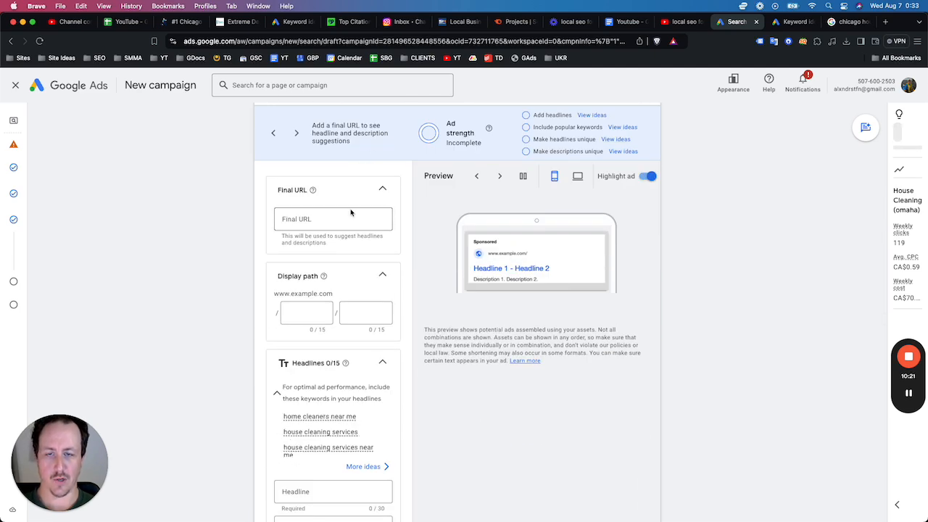
click(326, 221)
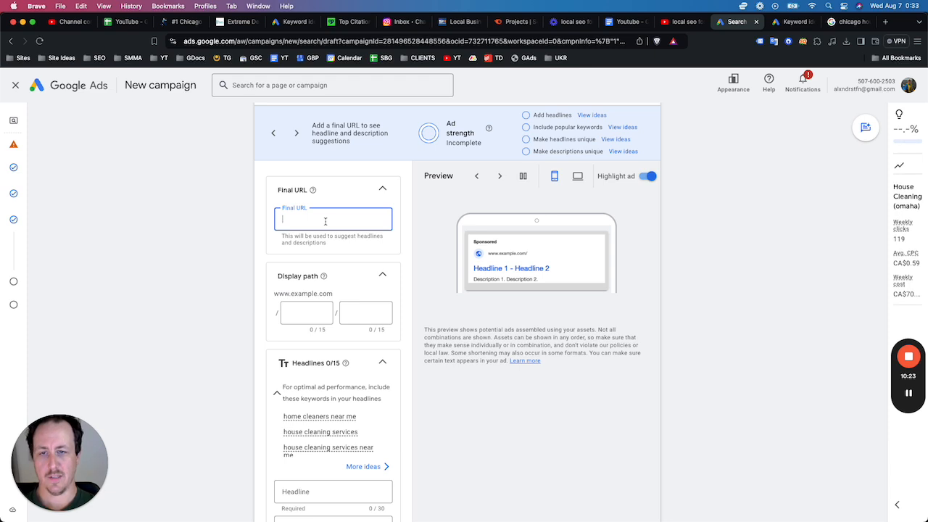
text(https)
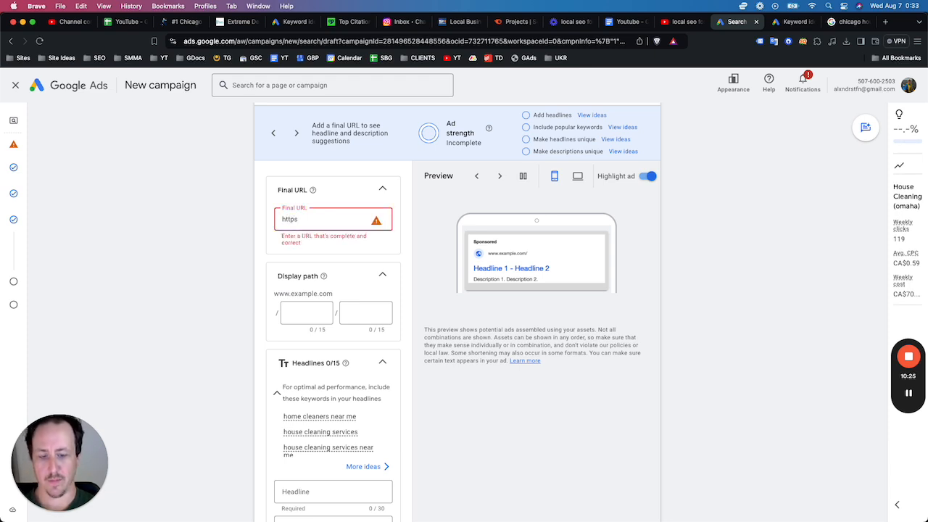
text(://ho)
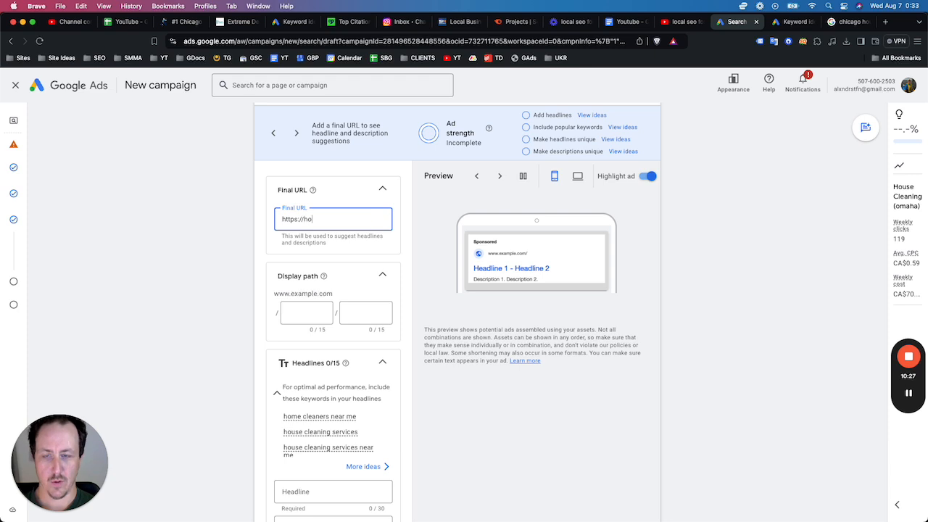
key(Tab)
key(Tab)
Step: Set the ad's display path to "house-cleaning" followed by "omaha"
click(295, 316)
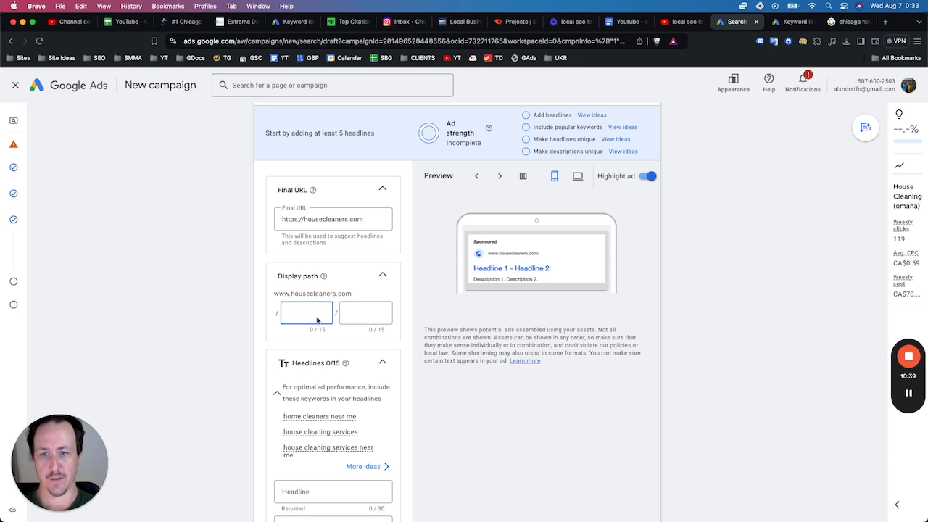
text(house-clea)
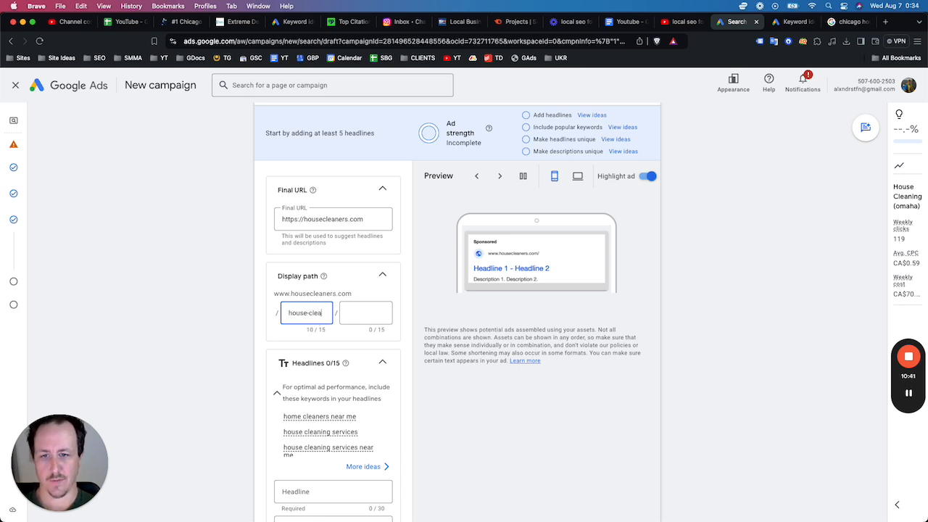
text(ning)
key(Tab)
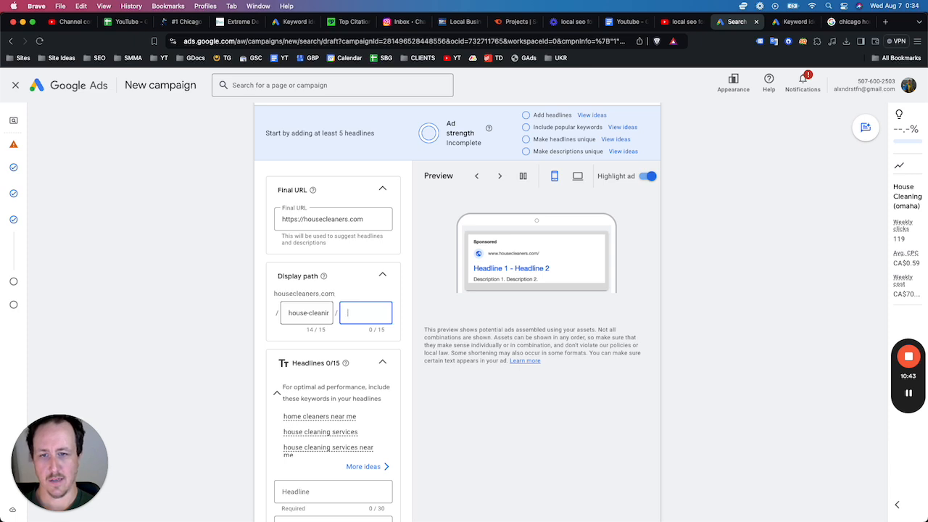
text(omaha)
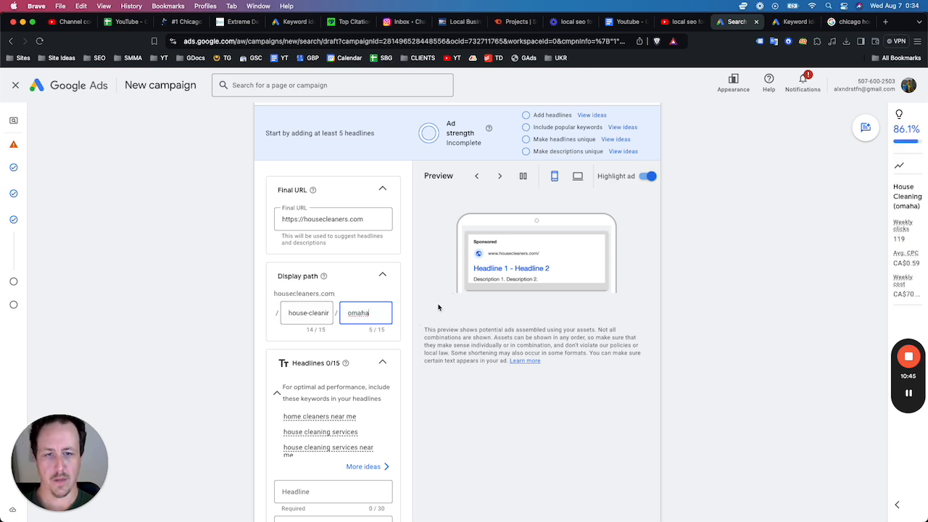
click(743, 287)
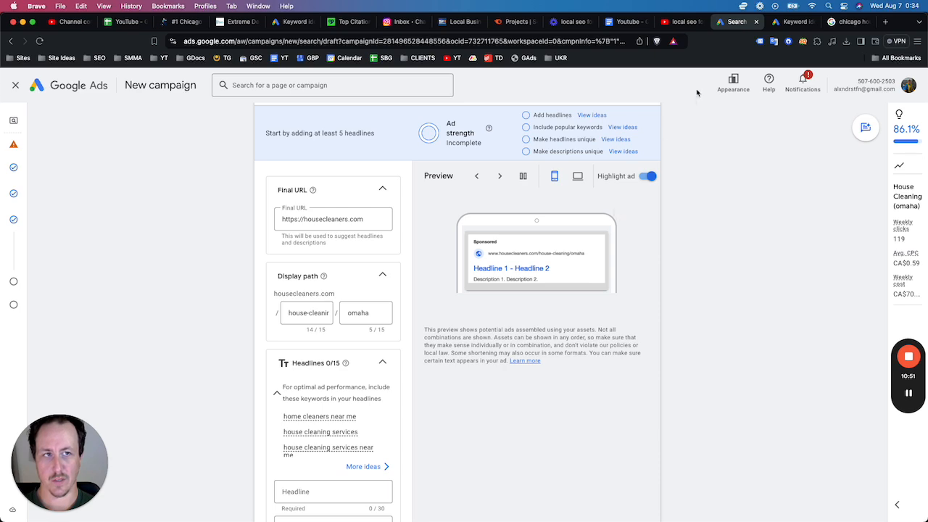
Step: Switch to Chrome and examine how competitors' ads look in the Google results for "omaha house cleaning"
click(848, 22)
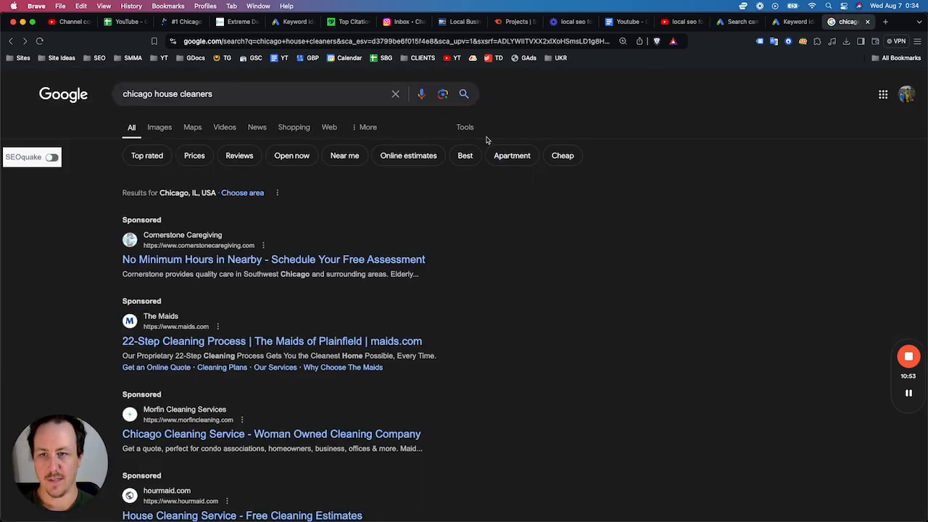
click(736, 21)
key(super+Tab)
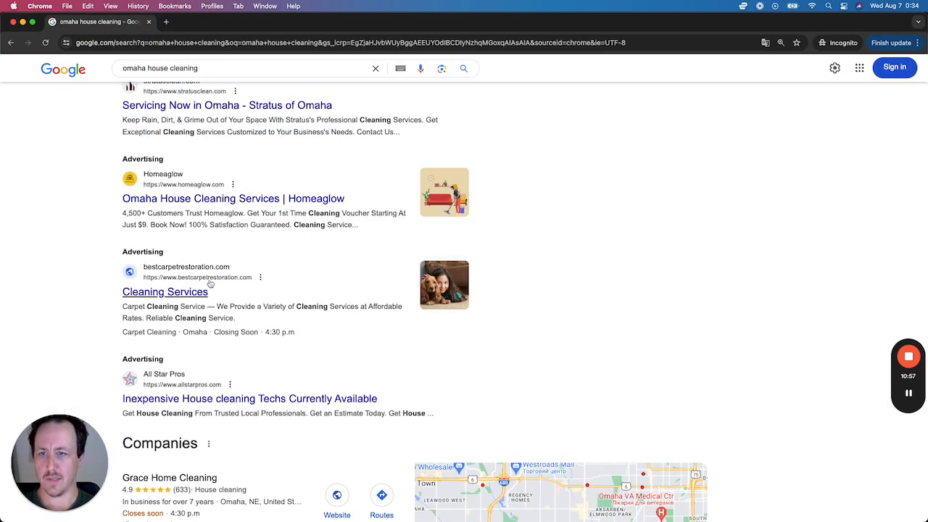
scroll(206, 290, up, 3)
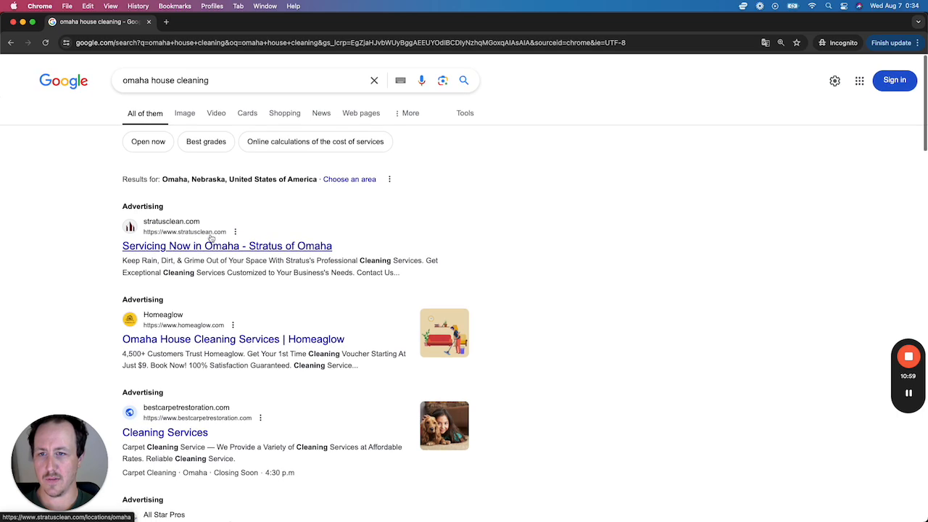
scroll(207, 254, down, 3)
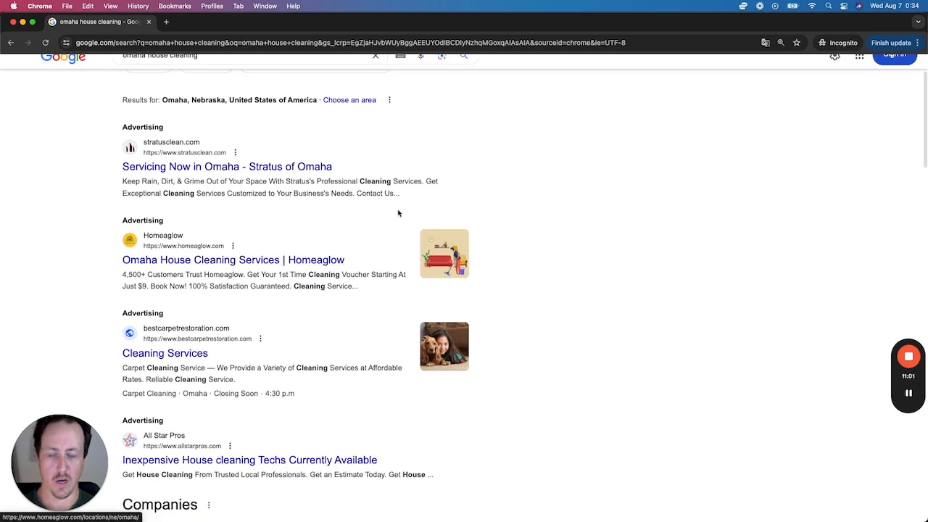
key(super+Tab)
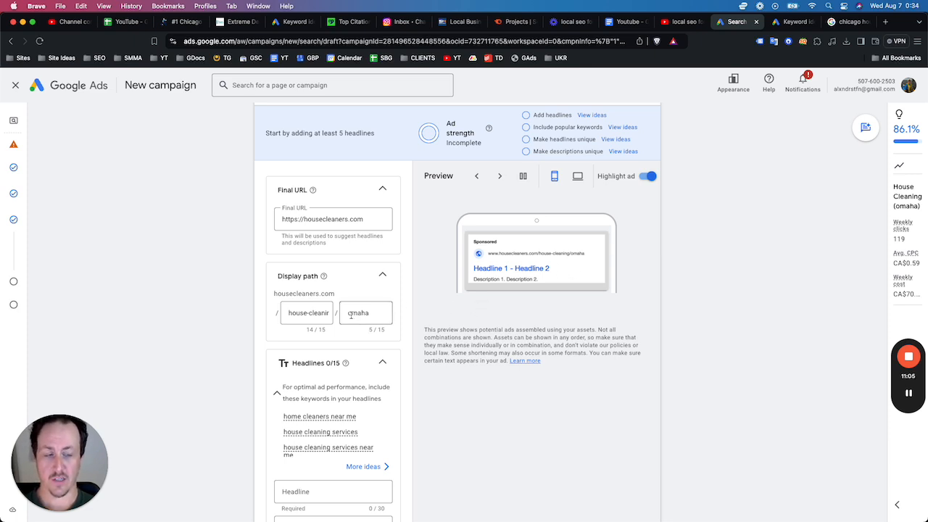
Step: Enter "House Cleaning in Omaha" as the ad's first headline
scroll(351, 310, down, 2)
scroll(341, 283, down, 6)
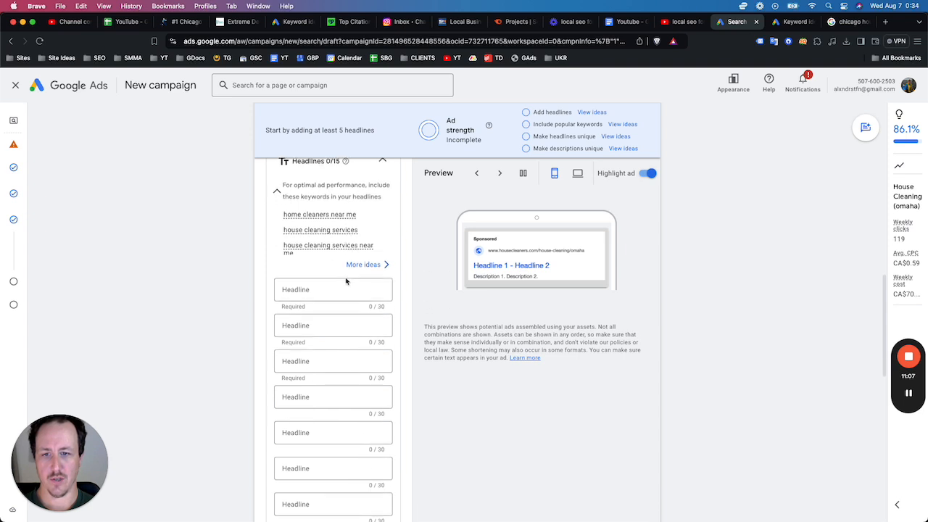
click(304, 274)
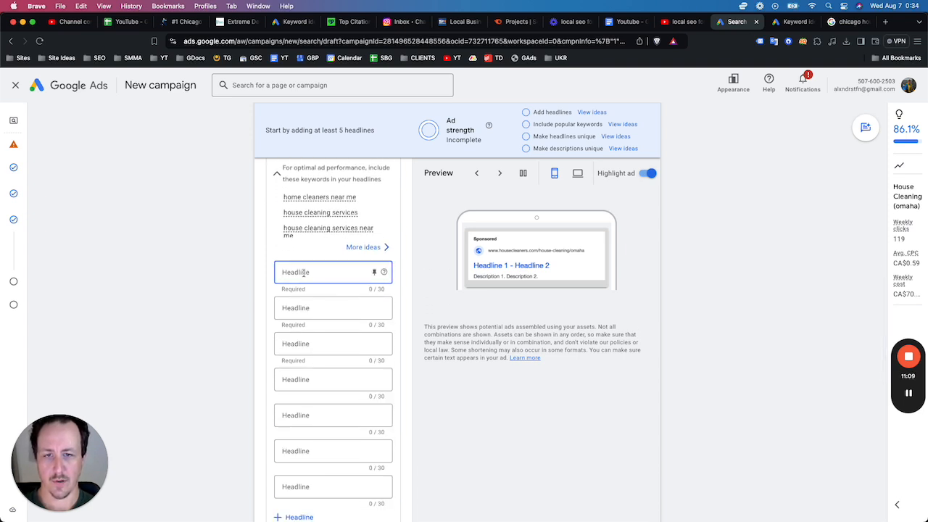
text(House Cleaning in)
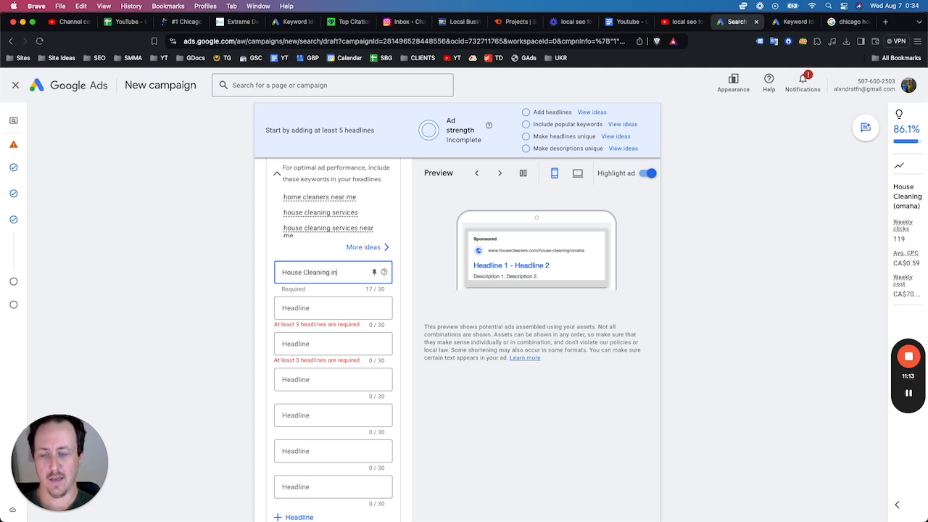
key(Tab)
key(Tab)
key(Tab)
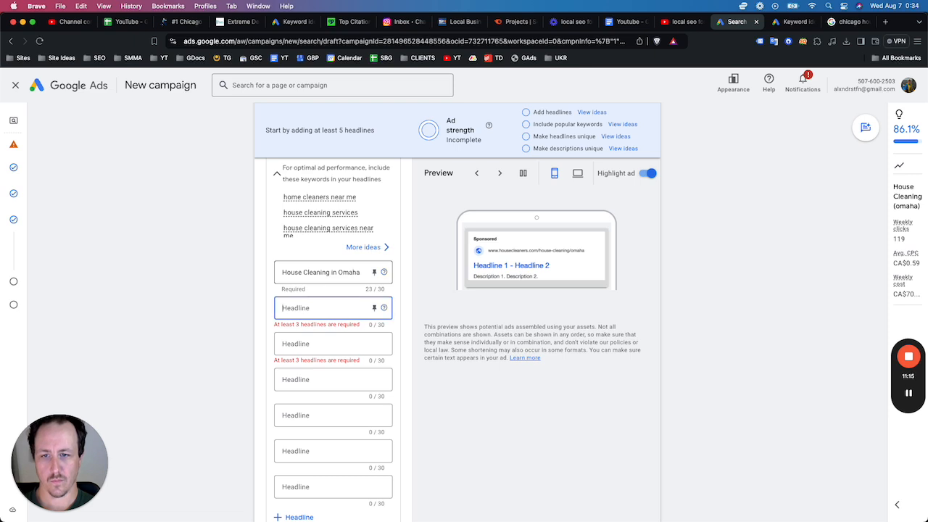
Step: Enter "Need Your House Cleaned?" as the ad's second headline
text(Need Your House)
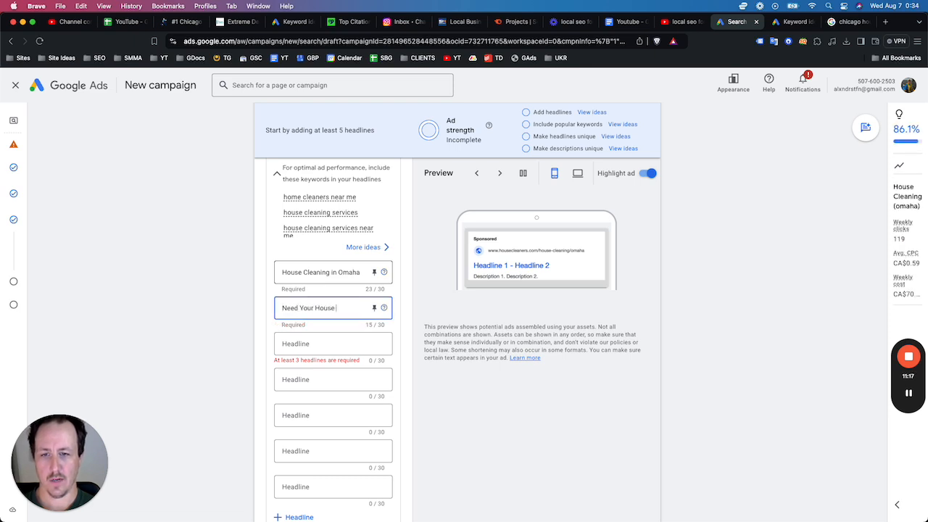
text( Claned)
key(BackSpace)
key(BackSpace)
text(eane)
key(Tab)
key(Tab)
key(Tab)
Step: Enter "Omaha's Best House Cleaning" as the ad's third headline
text(Omah)
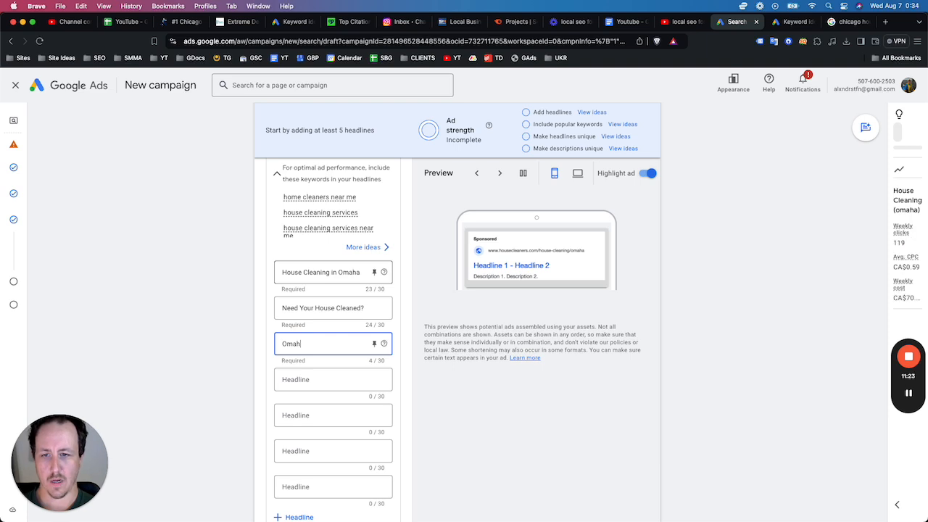
text(a )
text(s Best House CLean)
key(BackSpace)
key(BackSpace)
key(BackSpace)
key(BackSpace)
text(leaning)
key(Tab)
Step: Enter "We Can Clean Your Home Today" as the ad's fourth headline
text(We Can CLea)
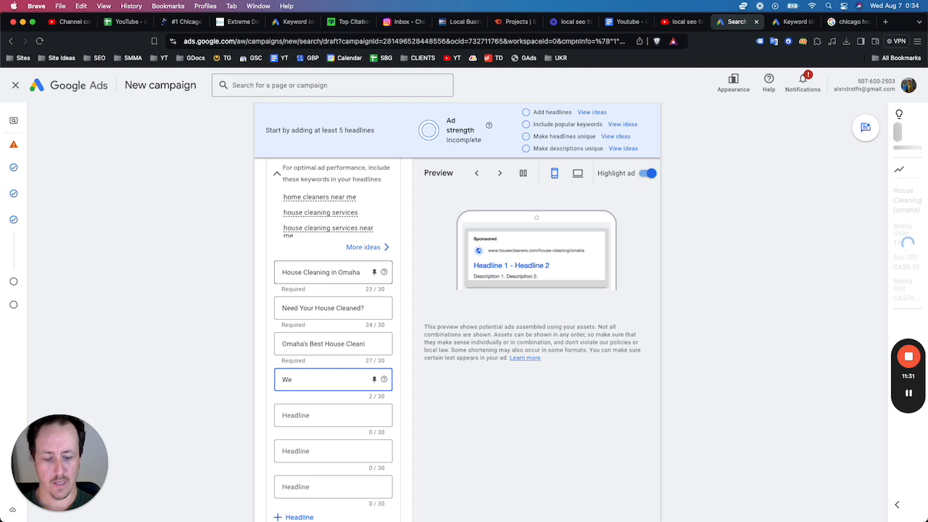
key(BackSpace)
key(BackSpace)
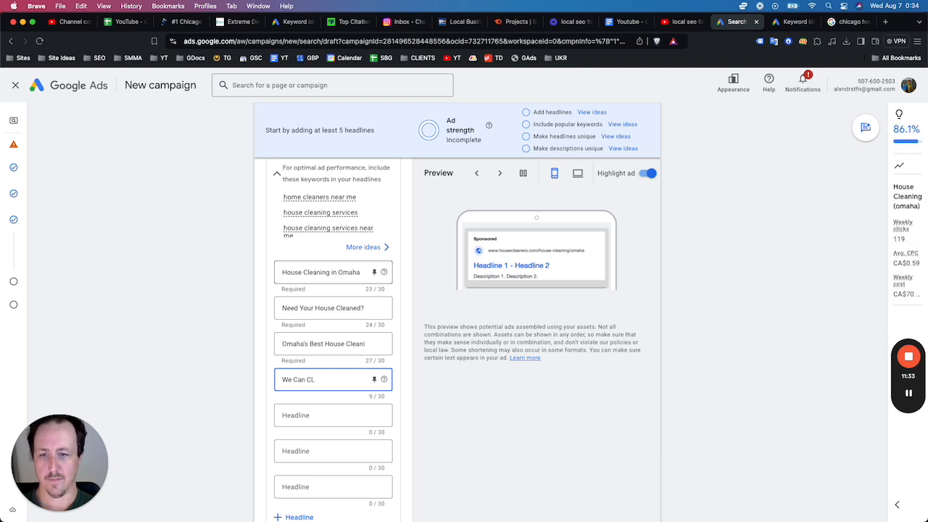
text(oday)
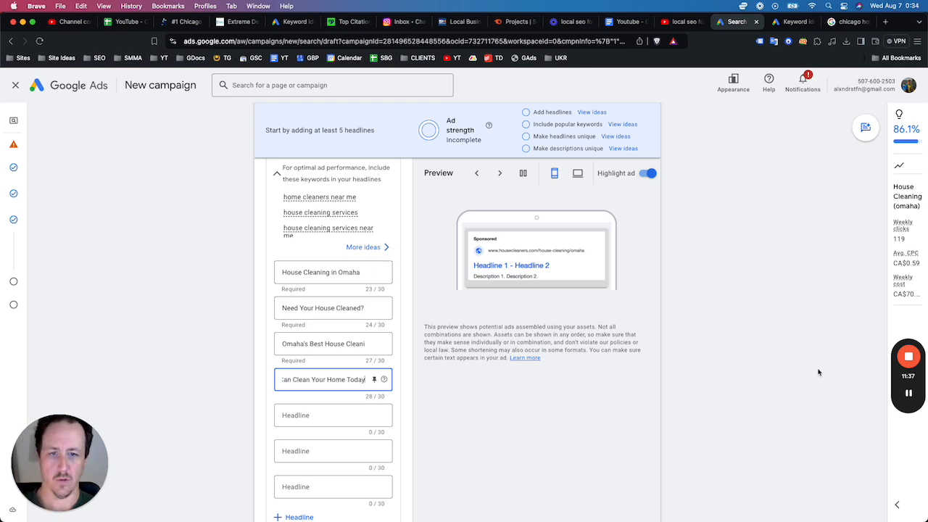
click(818, 372)
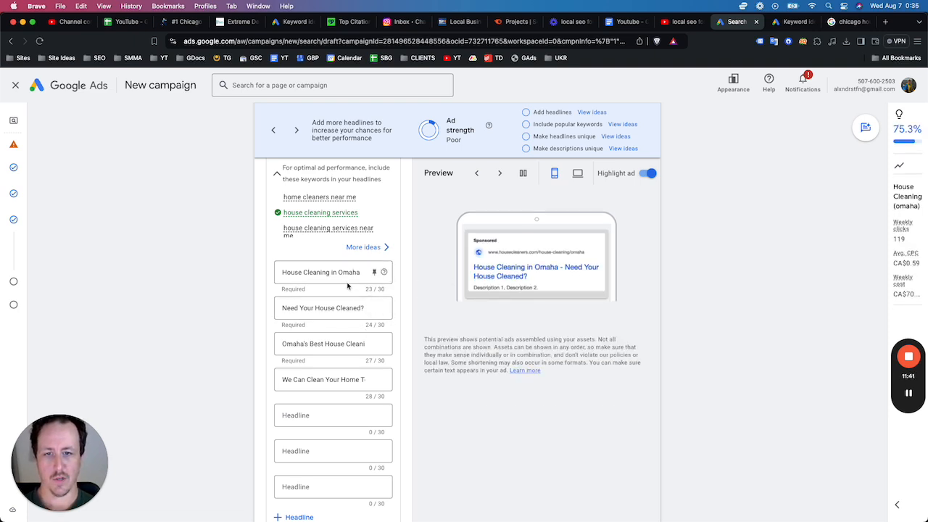
Step: Examine the entered headlines and how they are combined in the ad preview
scroll(349, 285, down, 1)
scroll(356, 275, up, 1)
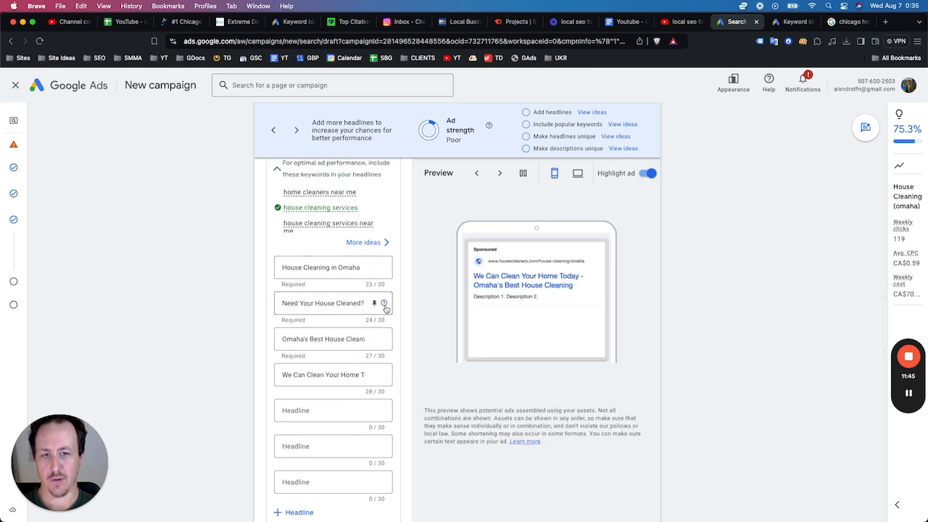
scroll(385, 302, down, 1)
scroll(354, 323, up, 3)
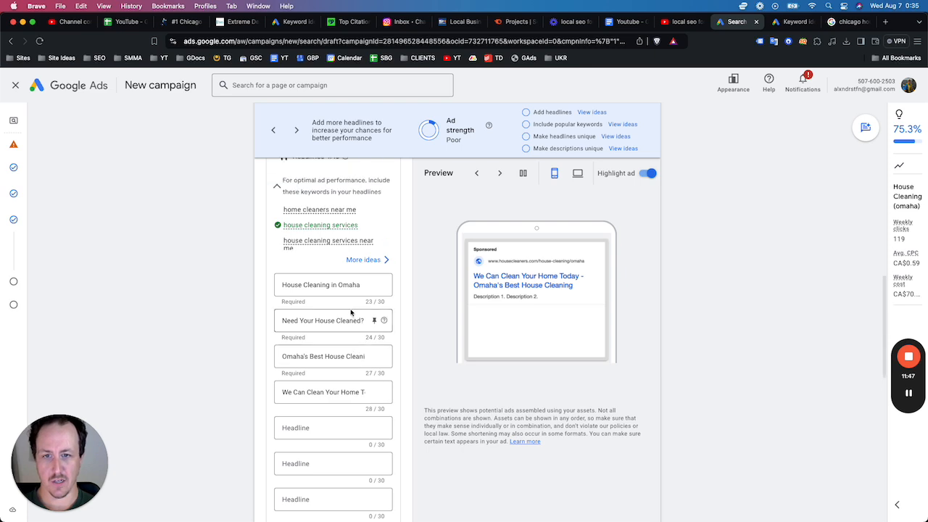
scroll(363, 268, down, 1)
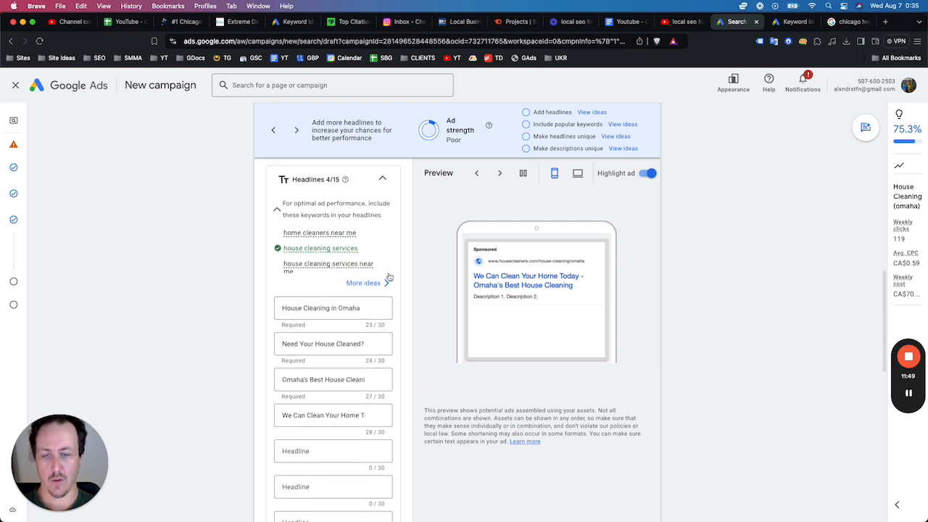
scroll(425, 336, down, 2)
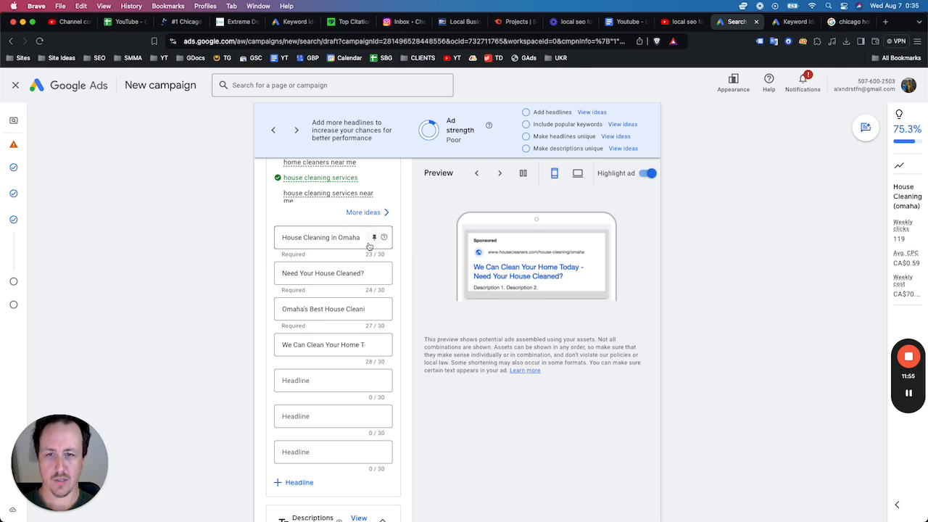
scroll(370, 247, down, 1)
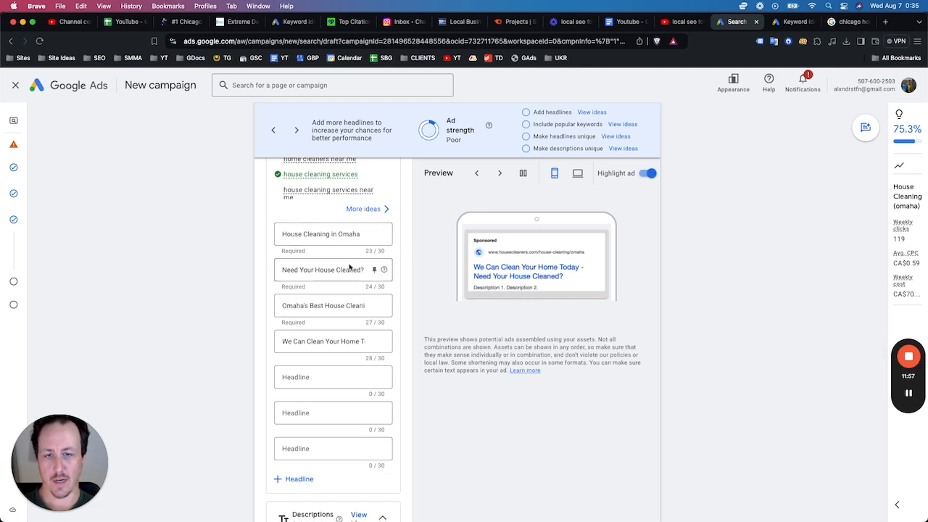
Step: Add two more empty headline fields to the ad
scroll(350, 269, down, 4)
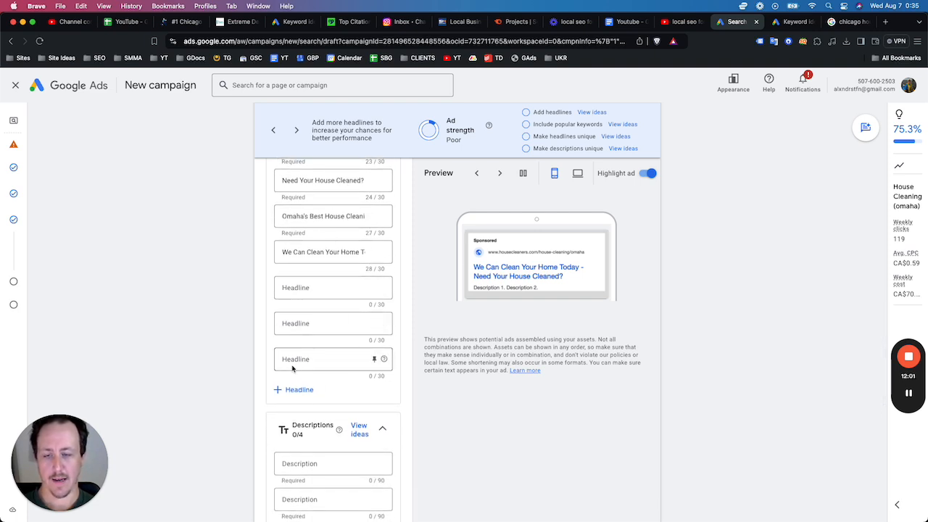
click(287, 392)
scroll(287, 406, down, 3)
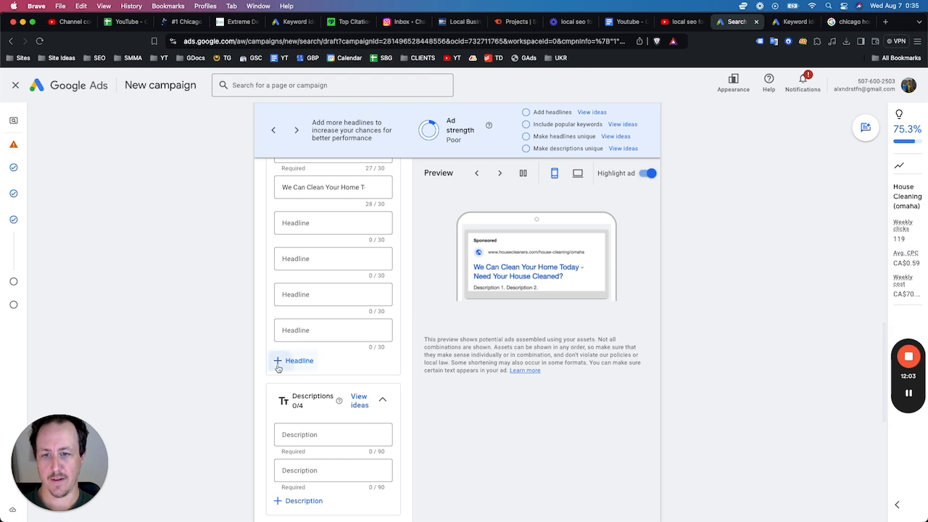
click(278, 361)
scroll(373, 319, up, 5)
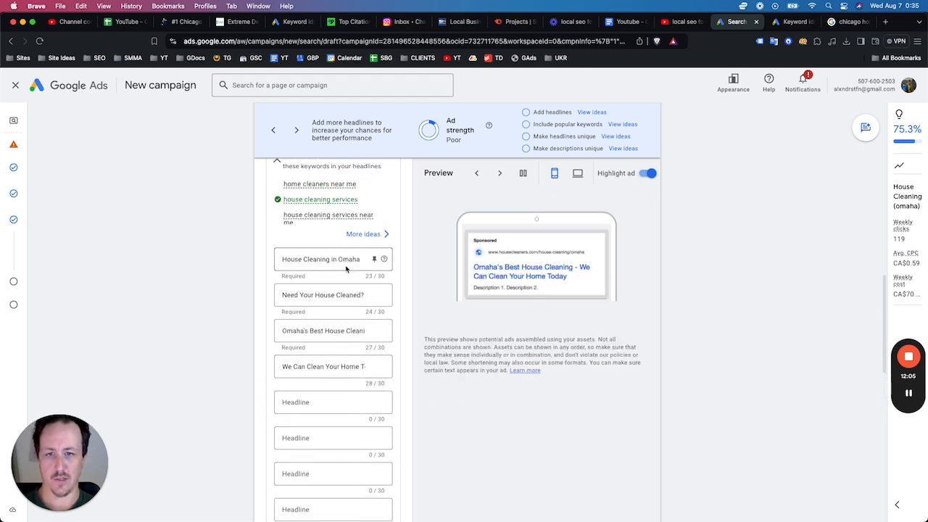
Step: Add two more empty description fields to the ad for a total of four
scroll(385, 308, down, 5)
click(319, 298)
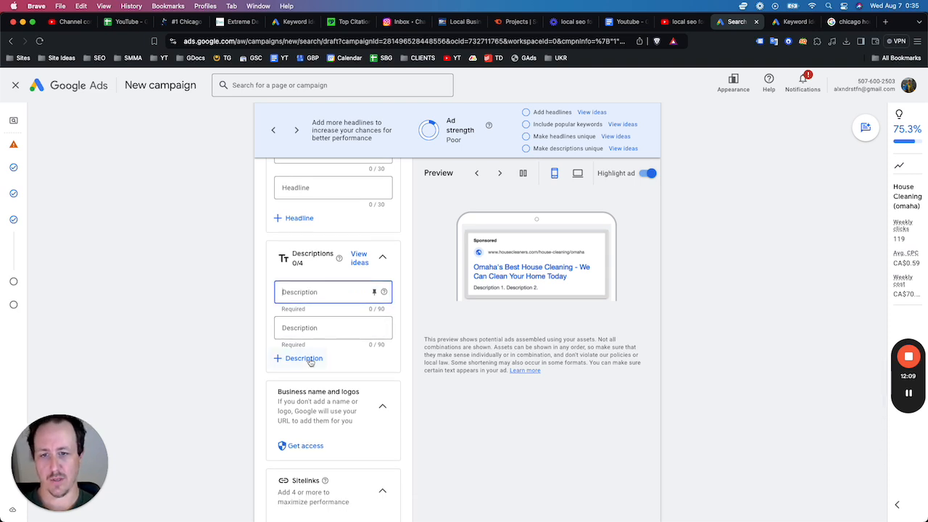
click(304, 359)
click(285, 392)
Step: Enter "Looking for house cleaning in Omaha? We'll clean your house today. Call now or book online" as the ad's first description
click(298, 291)
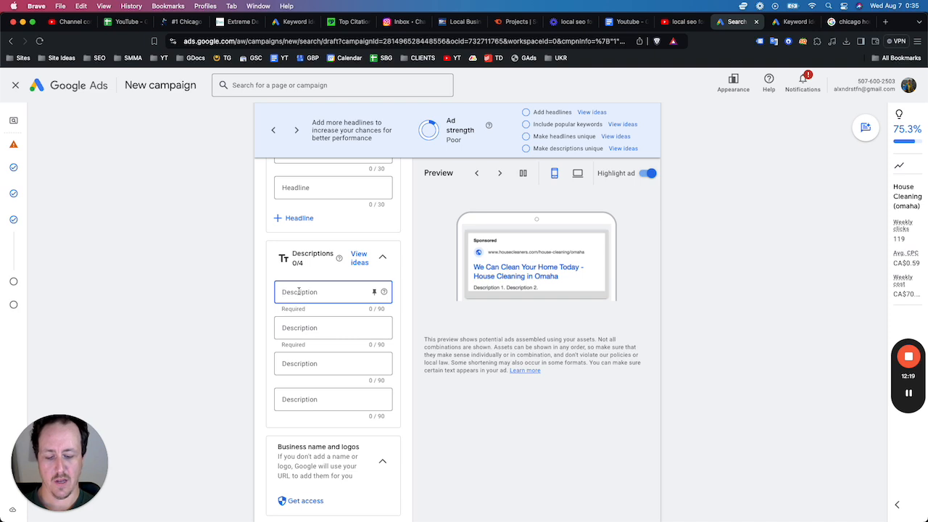
text(Looking for house cleanin)
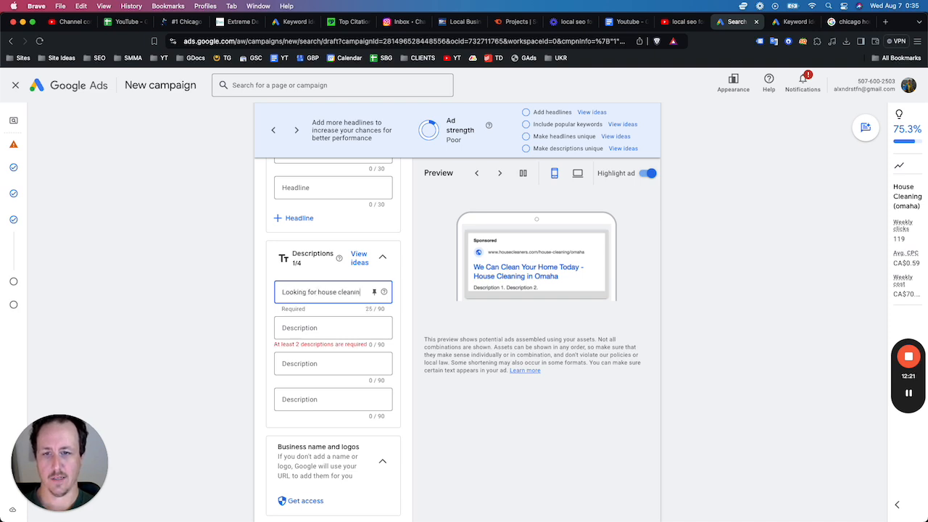
text(g in Omaha?)
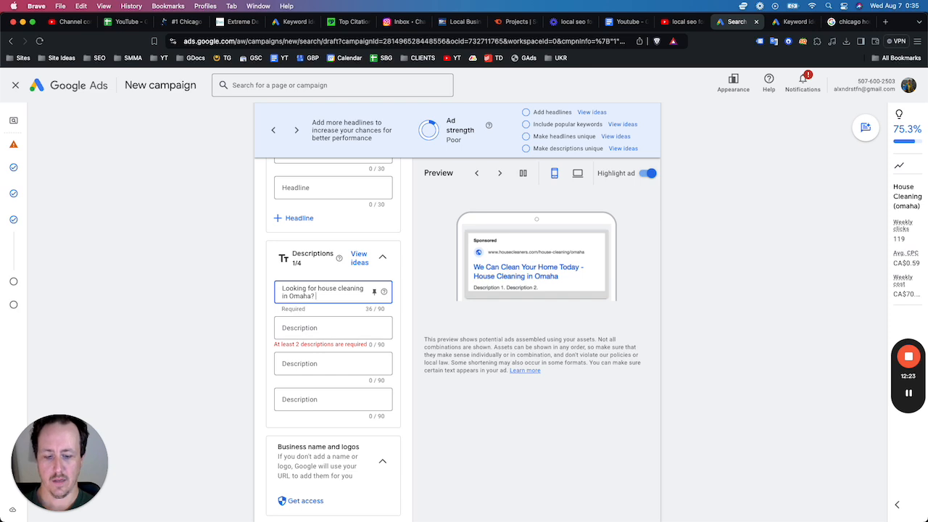
text( We'll clean your hous)
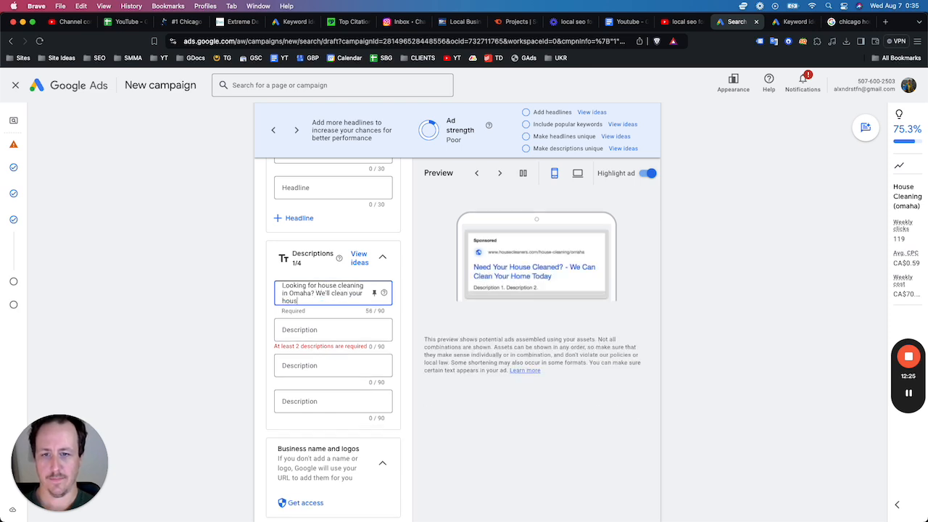
text(e today. Call now or book online)
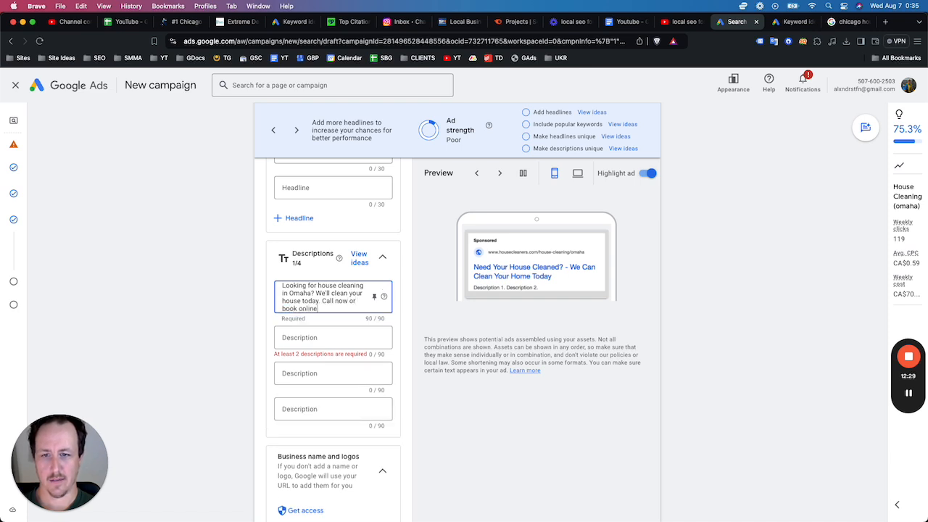
Step: Enter "We're Omaha's best house cleaning team. Full house cleaning available. Call now." as the ad's second description
click(338, 337)
text(We're Omaha)
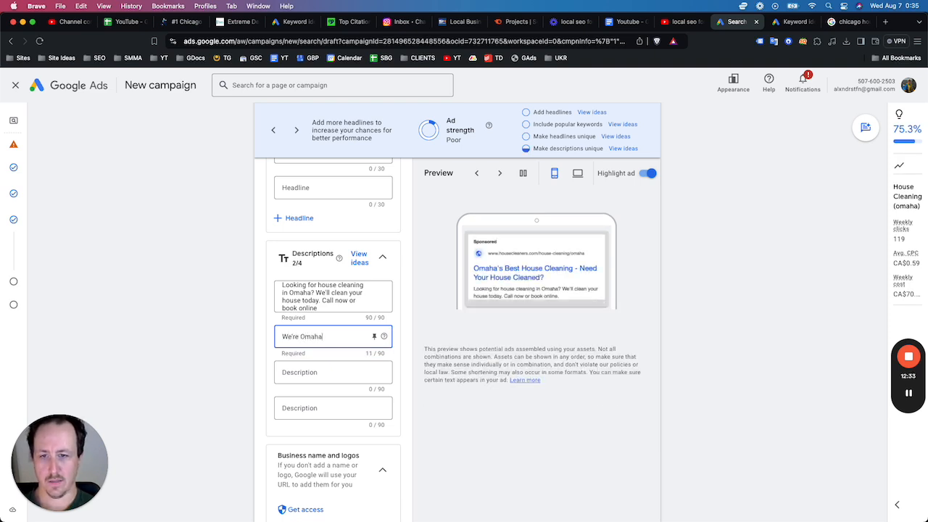
text('s best house cleaning team. Full-h)
key(BackSpace)
key(BackSpace)
text(house clea)
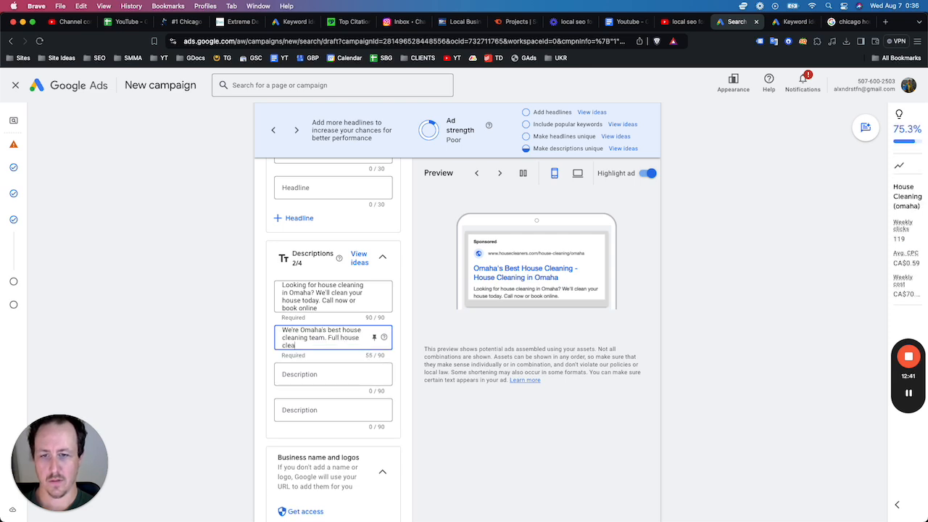
text(ning available today. Call)
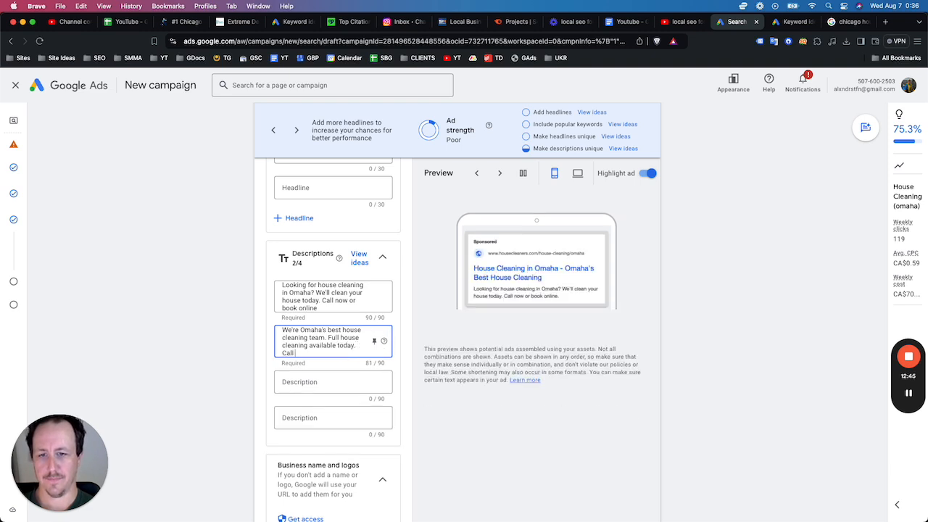
text( now)
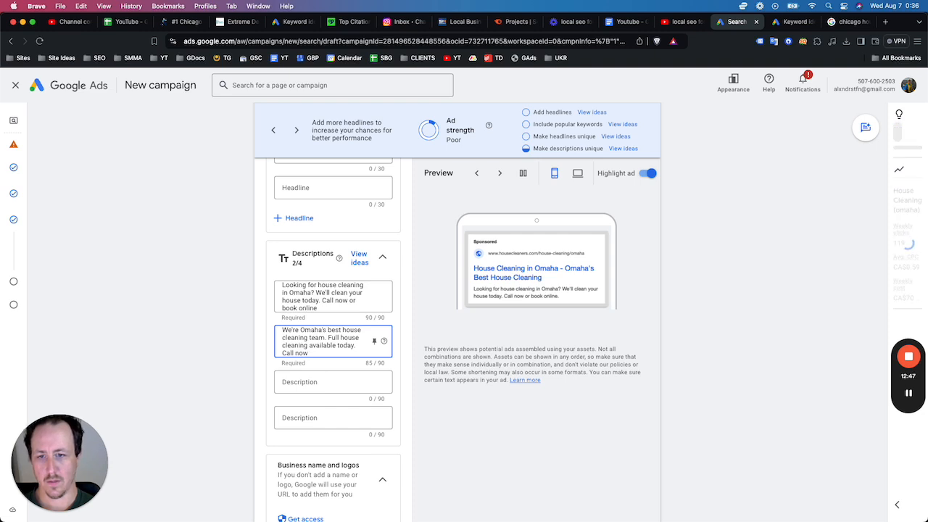
double_click(351, 345)
key(BackSpace)
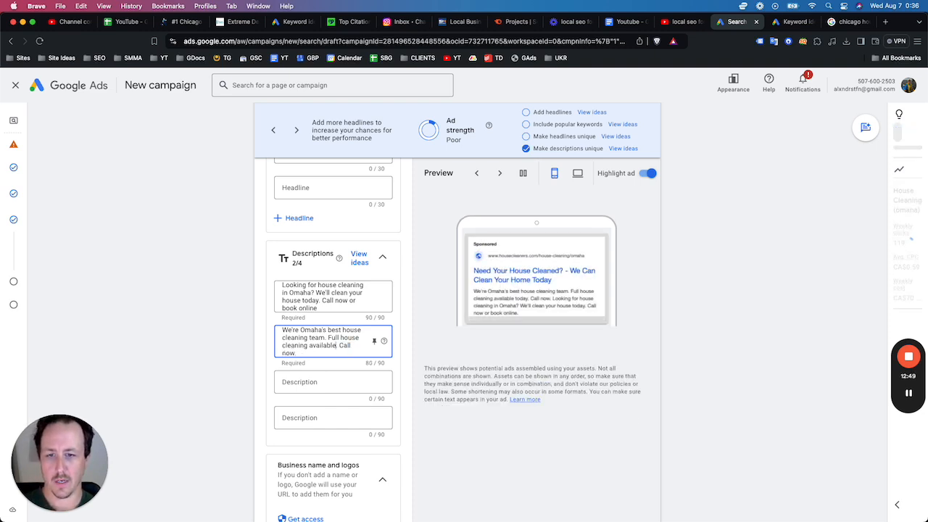
click(669, 331)
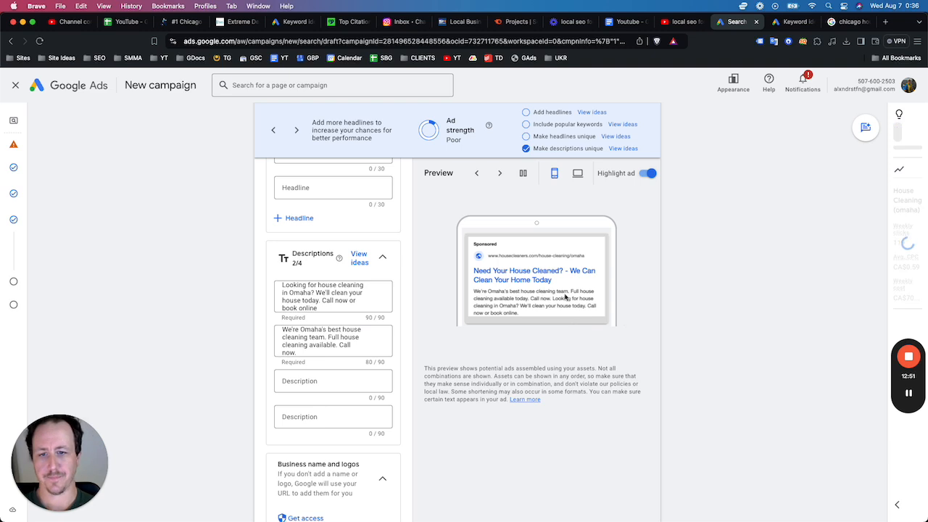
Step: Open the form for creating new sitelinks for the campaign
scroll(377, 319, down, 1)
scroll(377, 319, down, 5)
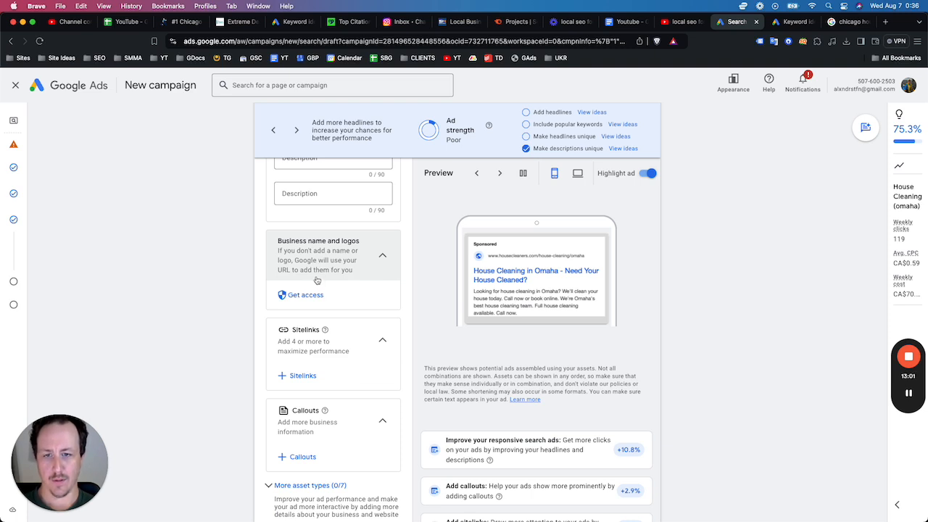
scroll(319, 283, down, 2)
click(278, 309)
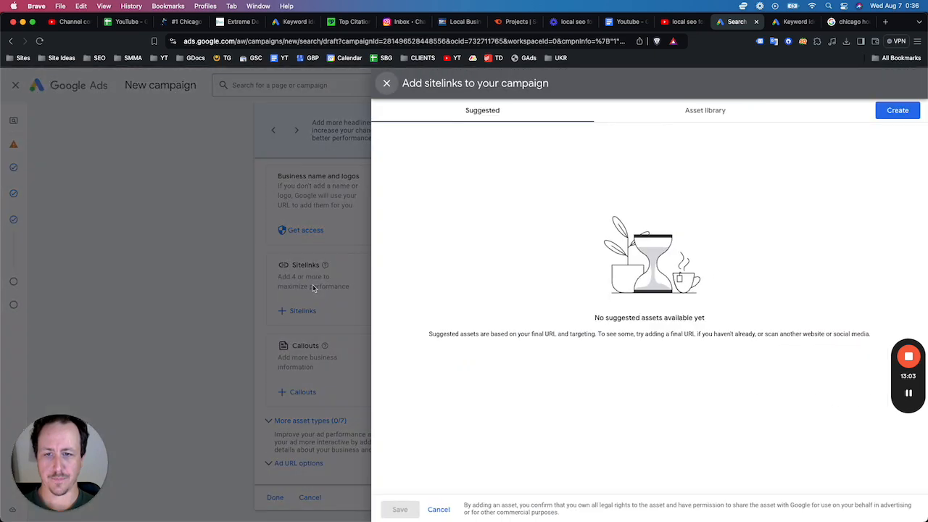
click(896, 112)
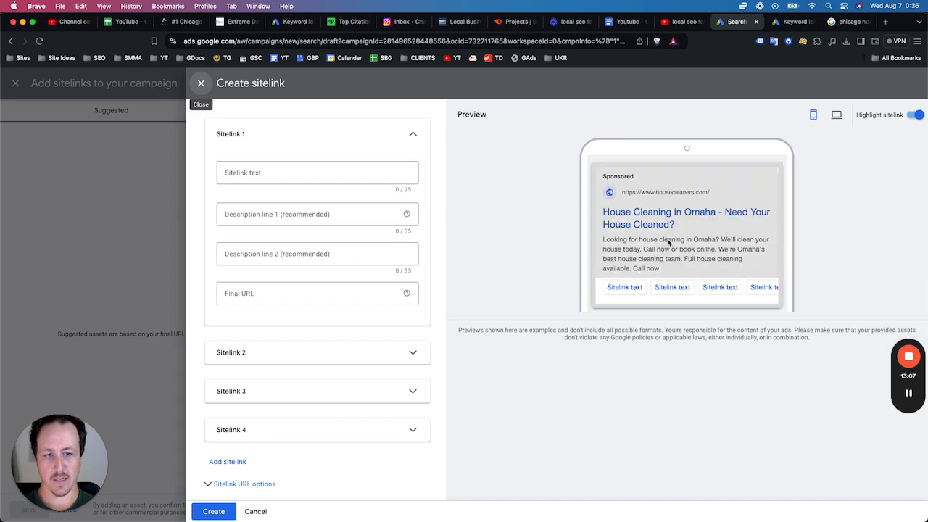
Step: Switch to Chrome and examine the competing ads for "omaha house cleaning", then return to the sitelink form in Brave
key(super+Tab)
scroll(287, 326, down, 1)
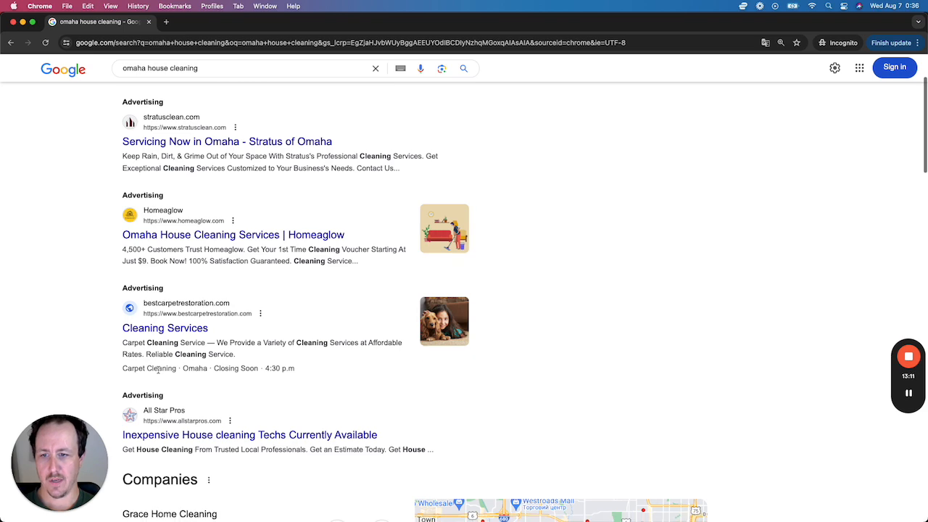
scroll(167, 334, up, 2)
scroll(187, 197, down, 2)
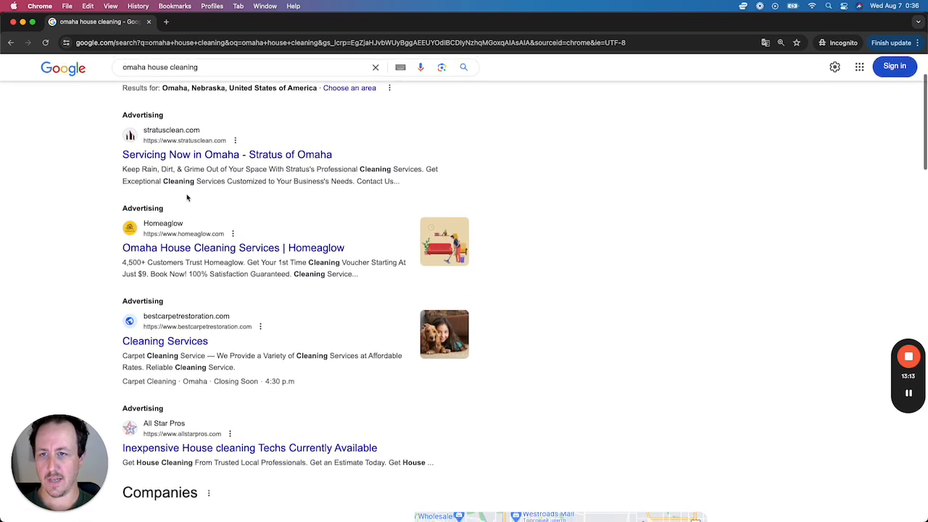
scroll(185, 300, down, 1)
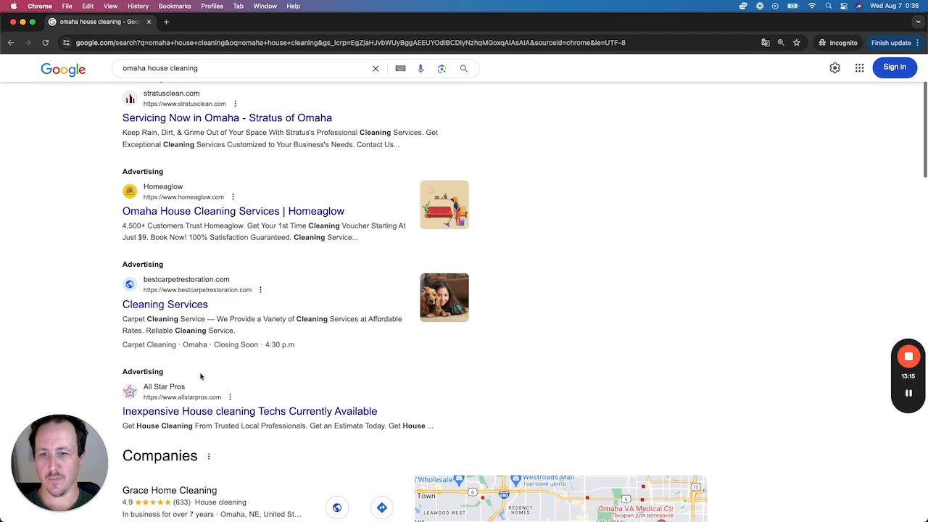
scroll(201, 356, up, 2)
key(super+Tab)
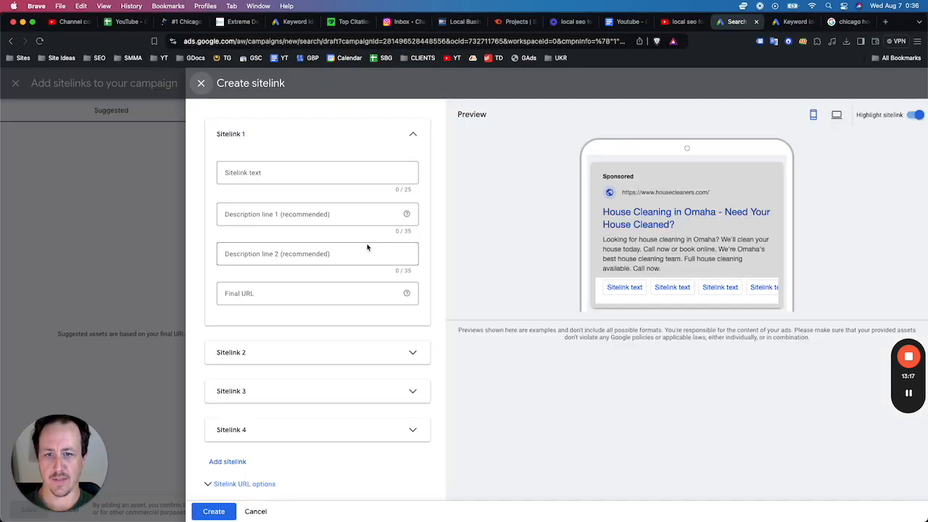
Step: Enter "Book a Cleaning" as the first sitelink's text and activate its final URL for entry
click(325, 173)
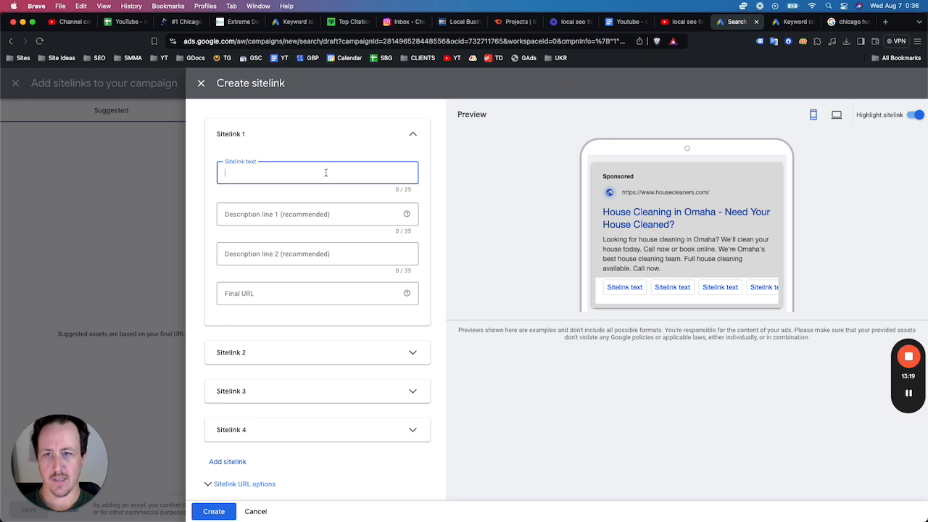
text(Book a Cleaning)
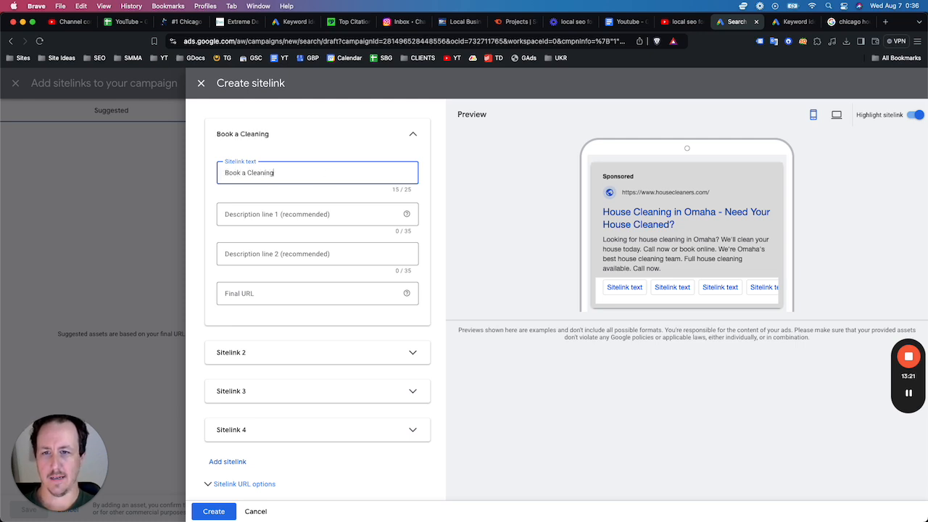
click(317, 290)
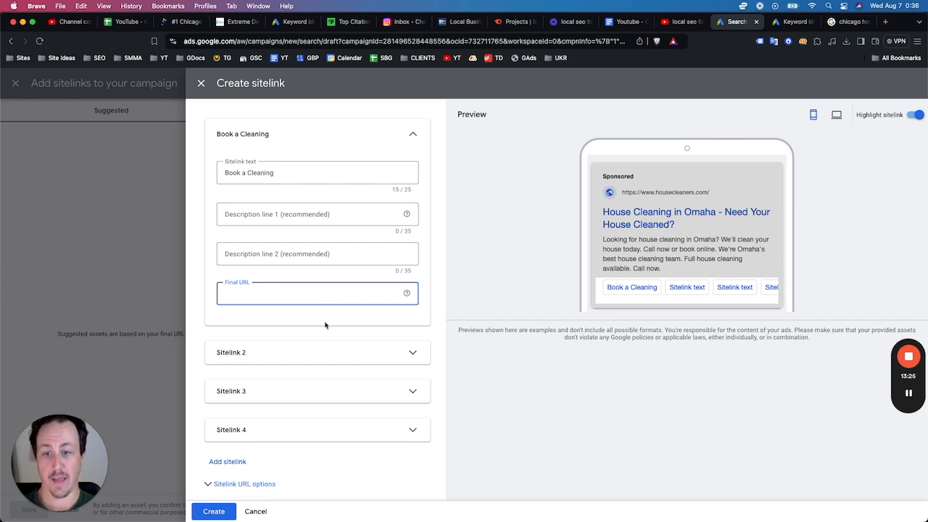
Step: Enter "Before and After Photos" as the second sitelink's text
click(246, 352)
click(258, 394)
text(Before and Af)
text(r Photos)
click(459, 437)
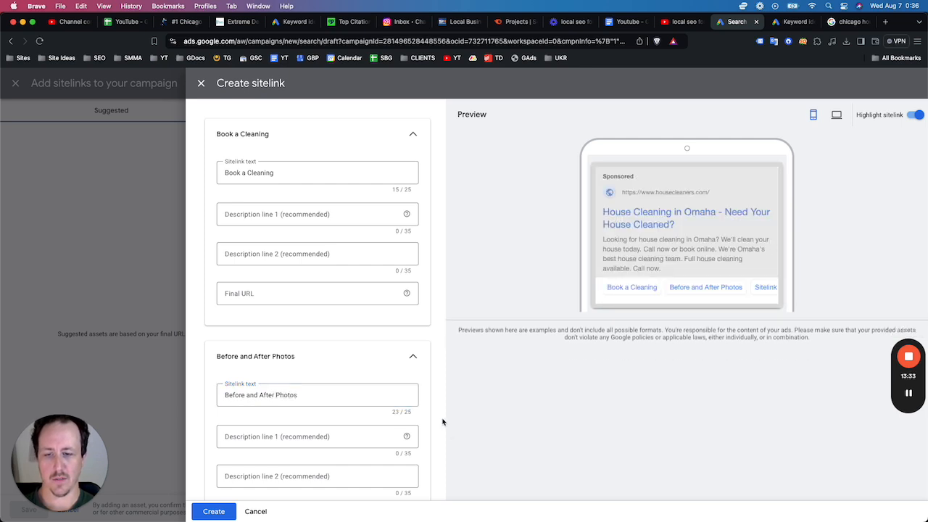
Step: Enter "Cleaning Services" as the third sitelink's text, check the ad preview, and discard the sitelinks without creating them
scroll(444, 421, down, 2)
scroll(711, 239, up, 2)
scroll(692, 295, down, 3)
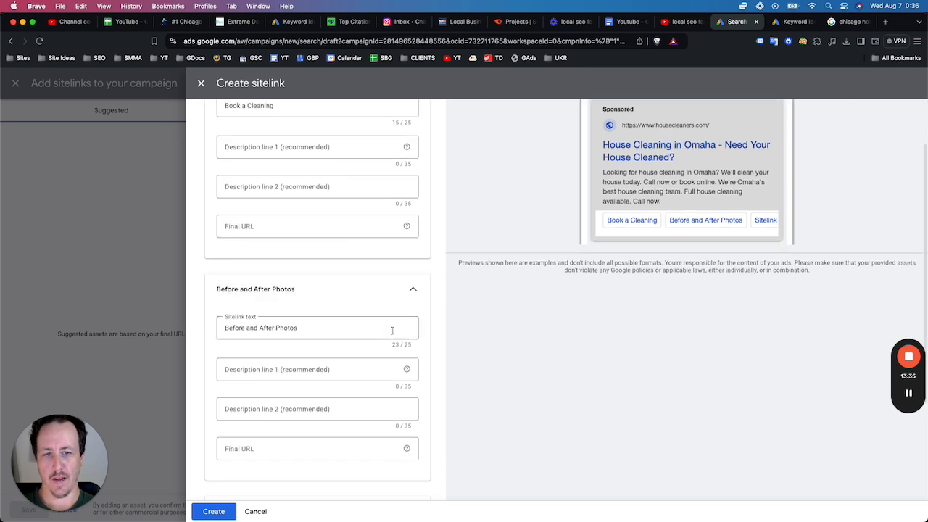
click(286, 375)
click(263, 416)
text(Cleaning Services)
click(630, 428)
scroll(630, 275, up, 3)
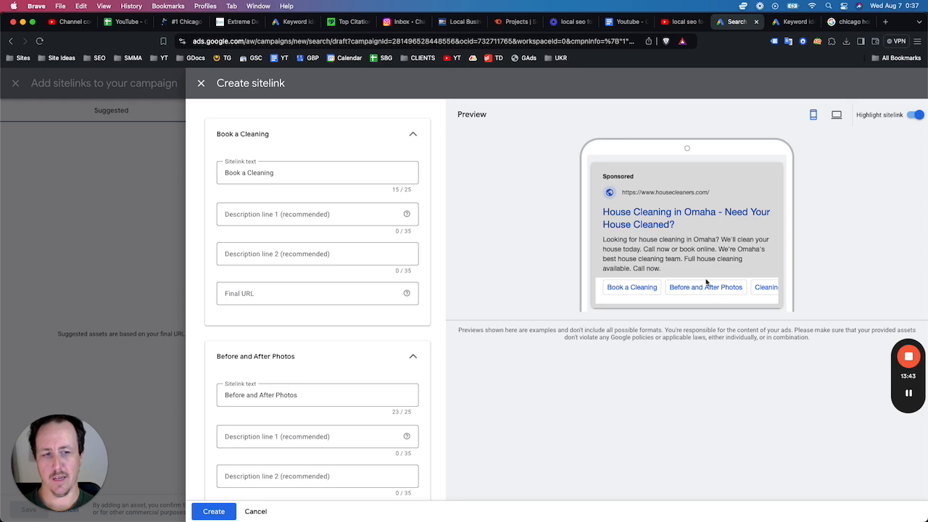
click(200, 83)
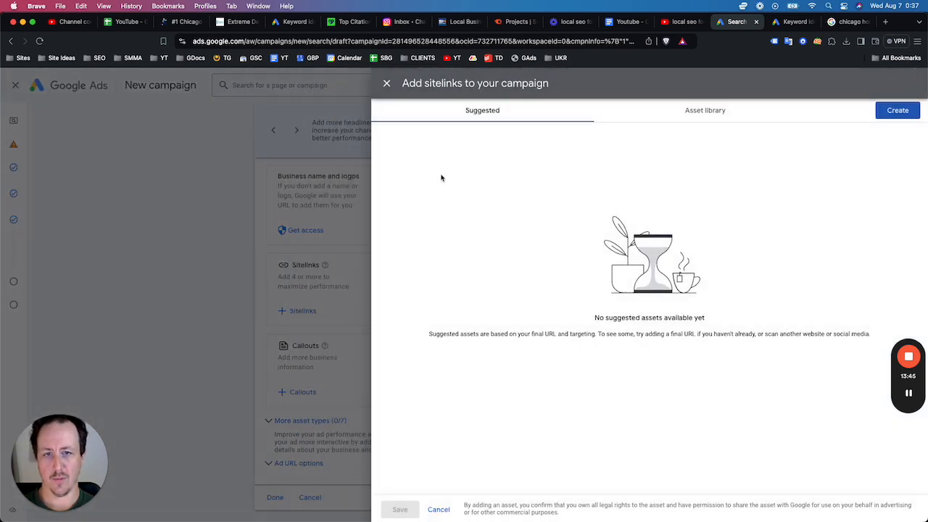
click(387, 82)
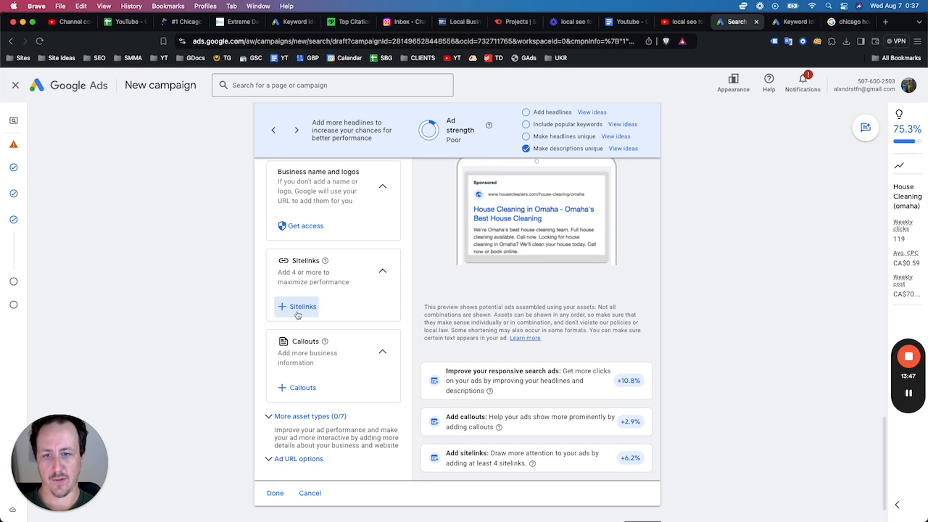
Step: Open the campaign's callouts, try out the existing callout "Boat Rentals from $89" in the ad preview and deselect it
scroll(320, 302, down, 1)
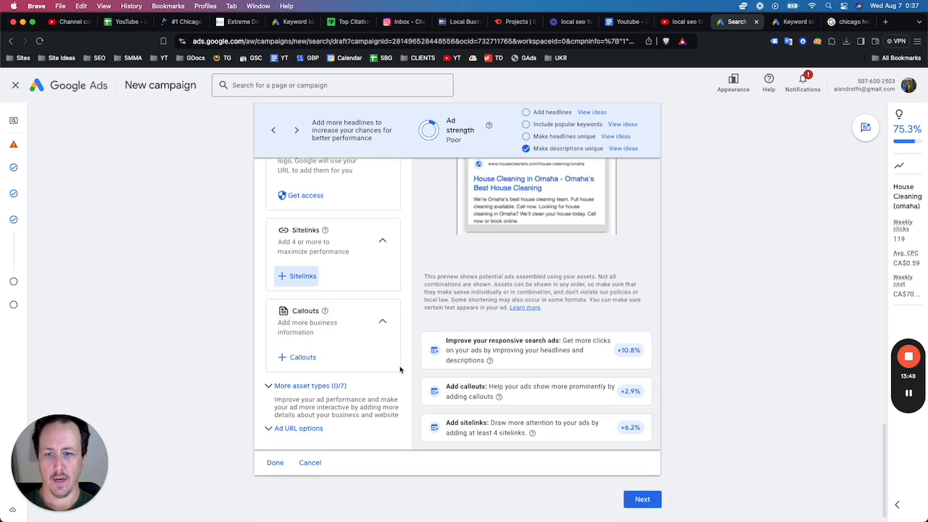
click(294, 360)
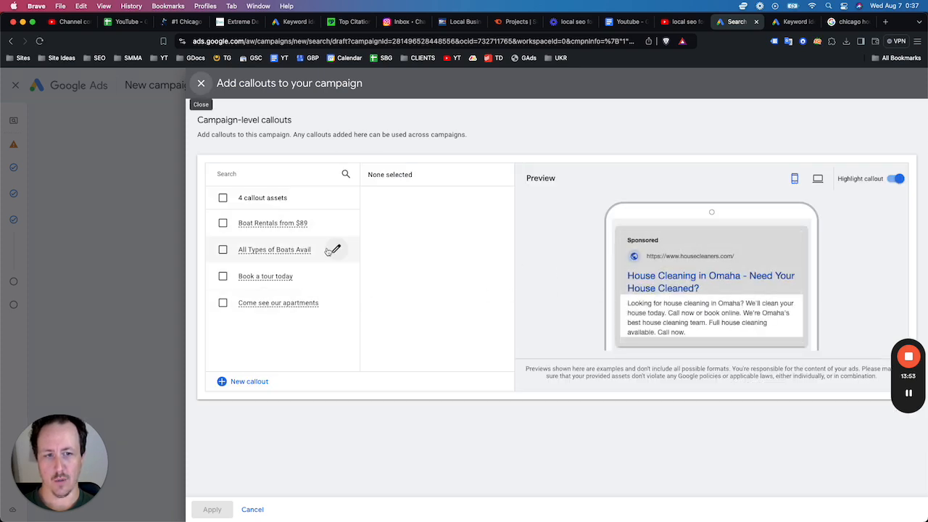
click(223, 224)
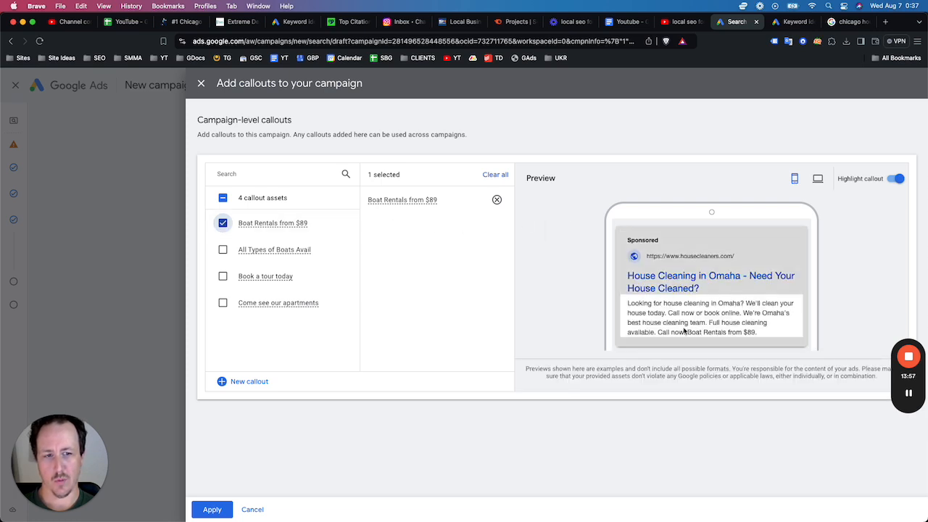
click(497, 199)
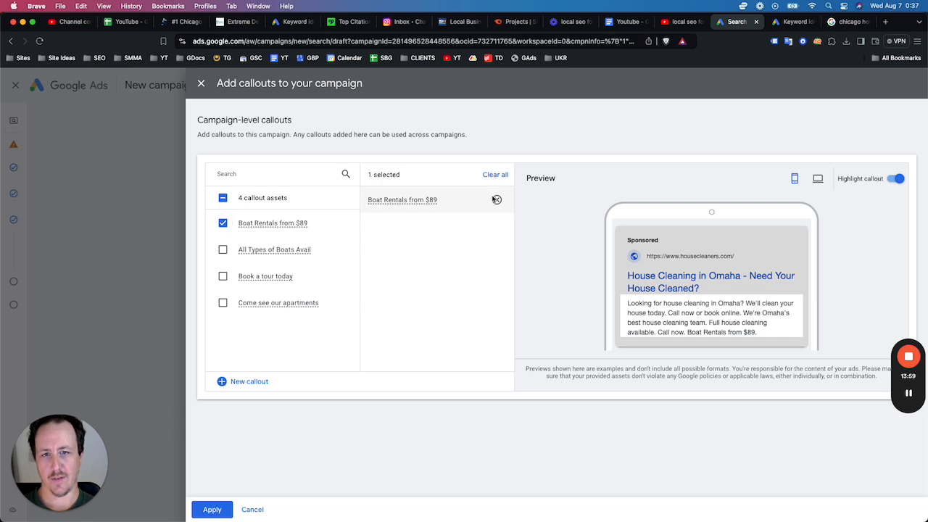
Step: Try out a new callout reading "Full Cleaning From $129" in the ad preview and close the callouts without saving
click(242, 381)
click(300, 204)
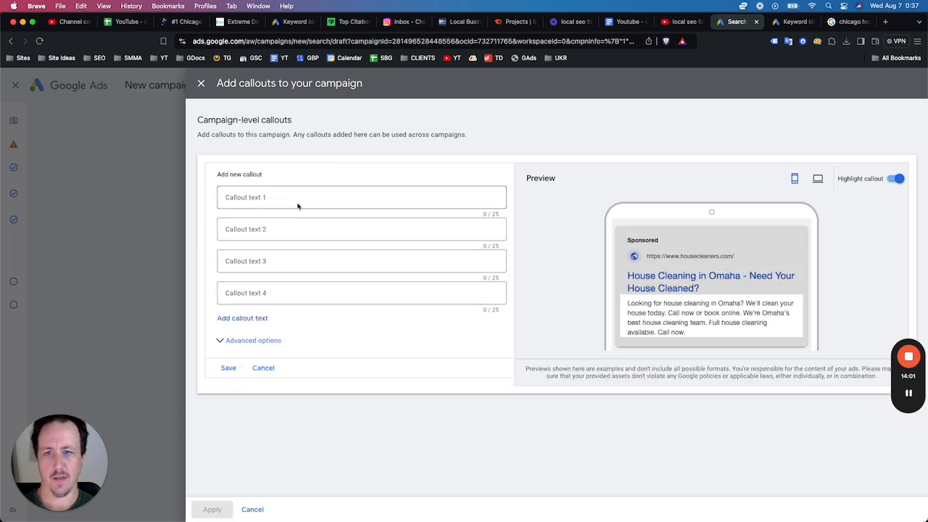
text(Full Cleaning F)
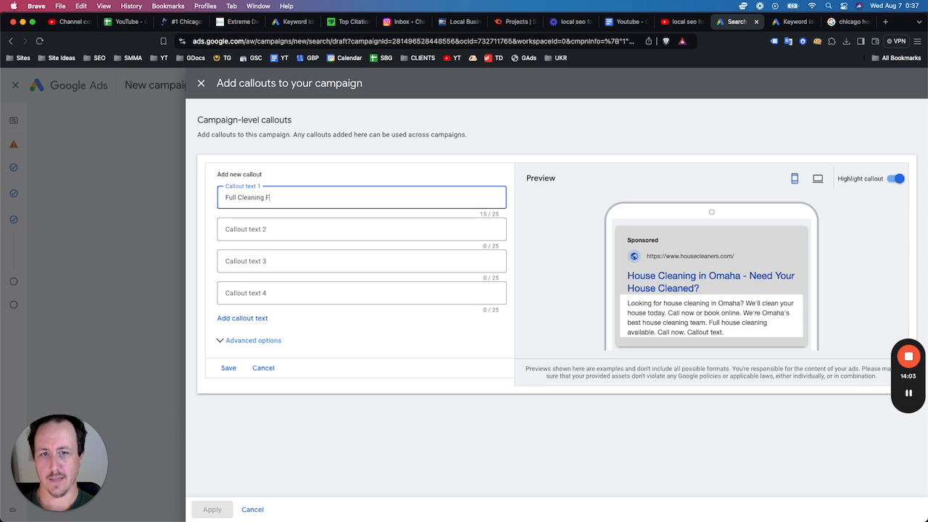
text(rom)
text( 1)
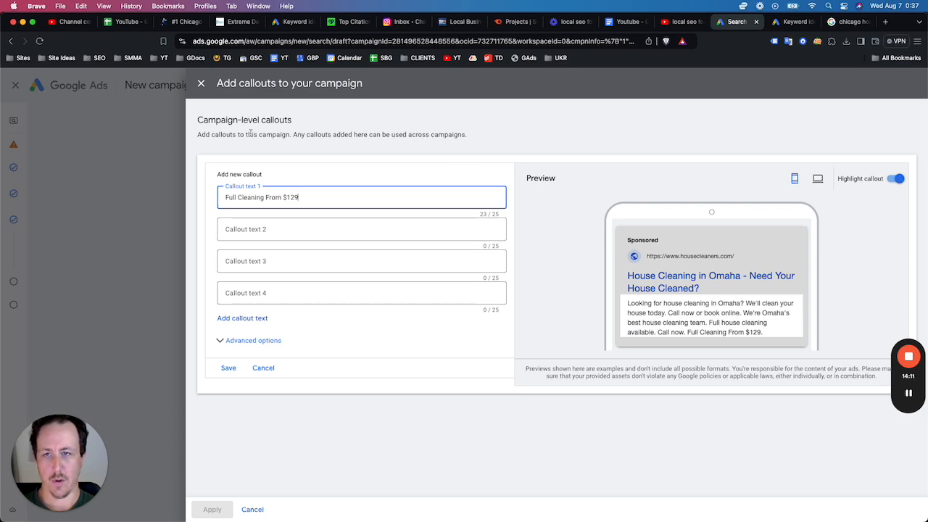
click(201, 84)
Step: Look through the additional asset types without adding any, and finish the ad in the campaign's ad group
click(287, 385)
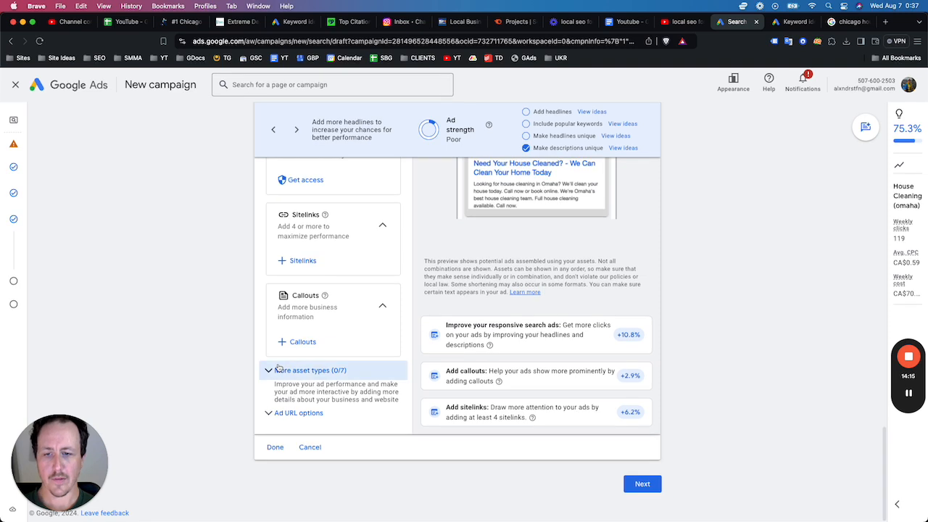
scroll(279, 368, down, 5)
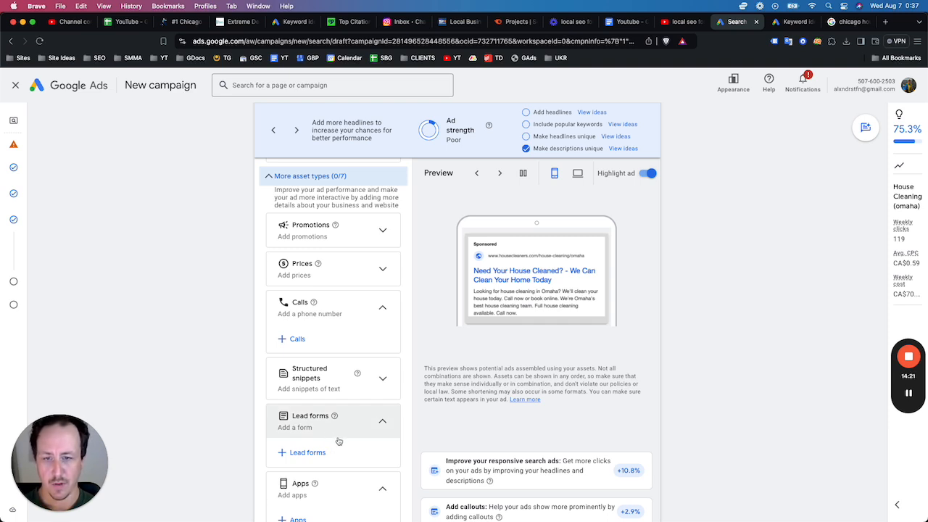
click(270, 178)
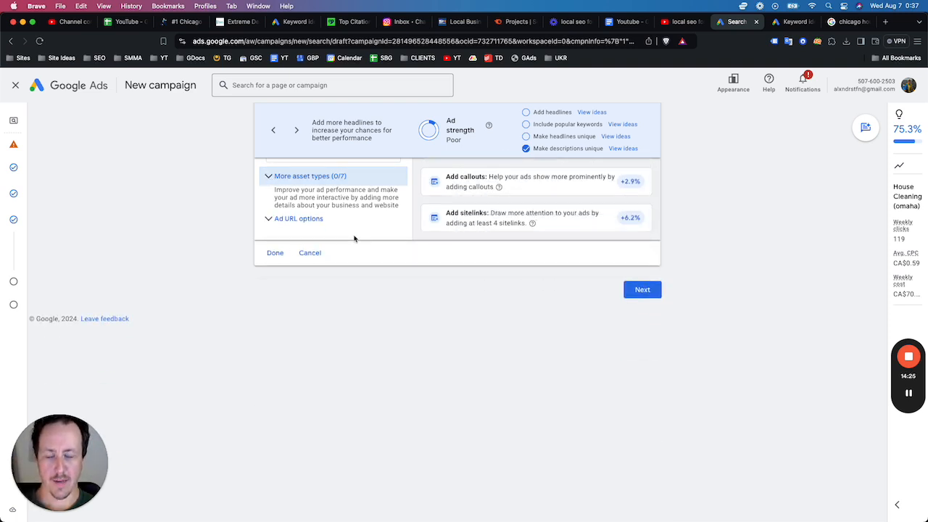
scroll(557, 283, up, 2)
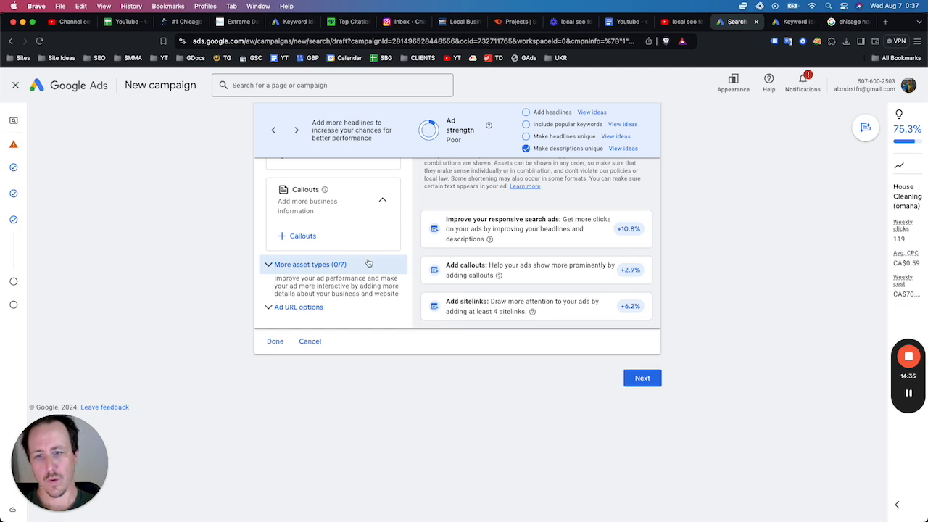
click(272, 344)
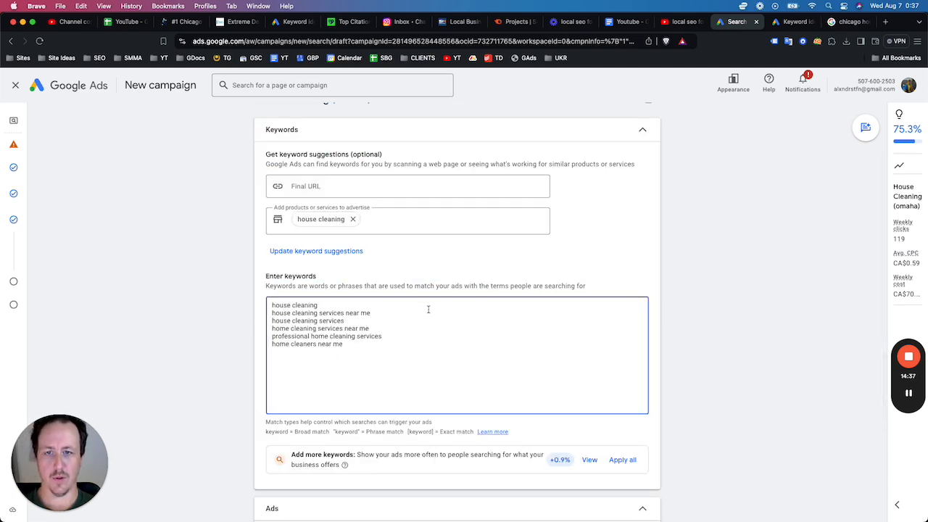
scroll(429, 311, down, 2)
scroll(385, 298, up, 3)
scroll(473, 241, down, 1)
scroll(474, 241, down, 2)
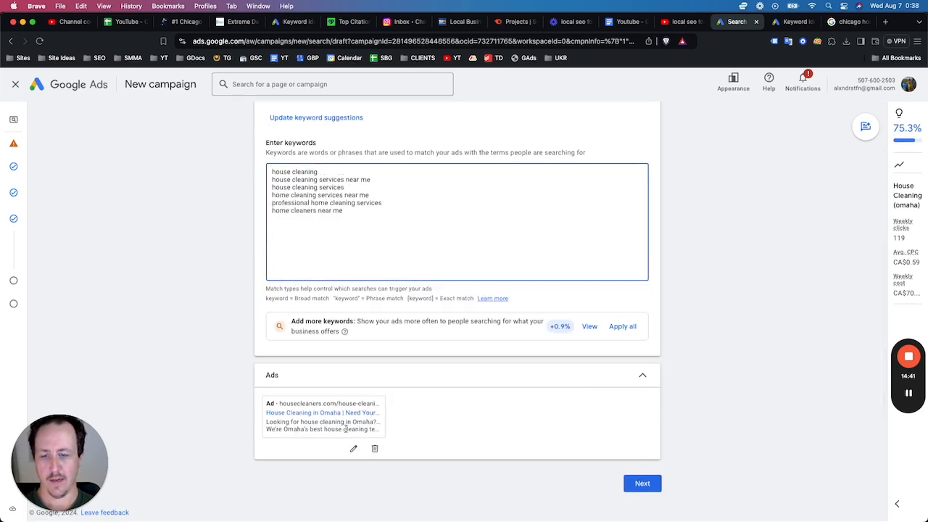
Step: Continue to the campaign budget, set a custom average daily budget of CA$0.01 and proceed to the review
click(650, 488)
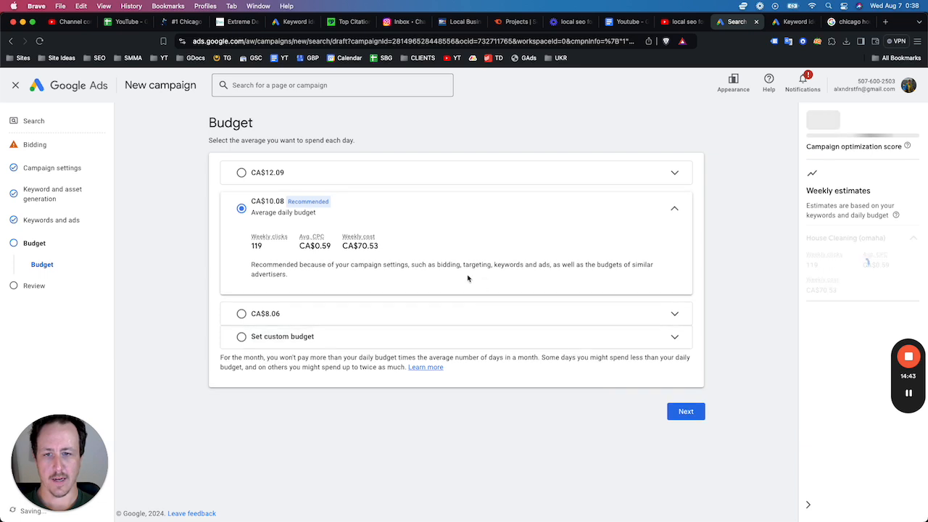
click(238, 337)
click(303, 291)
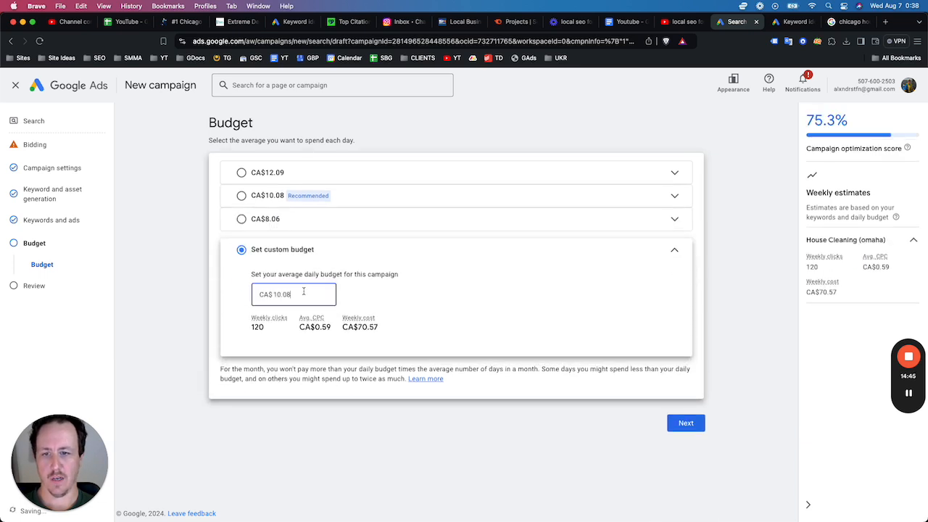
key(super+a)
text(0)
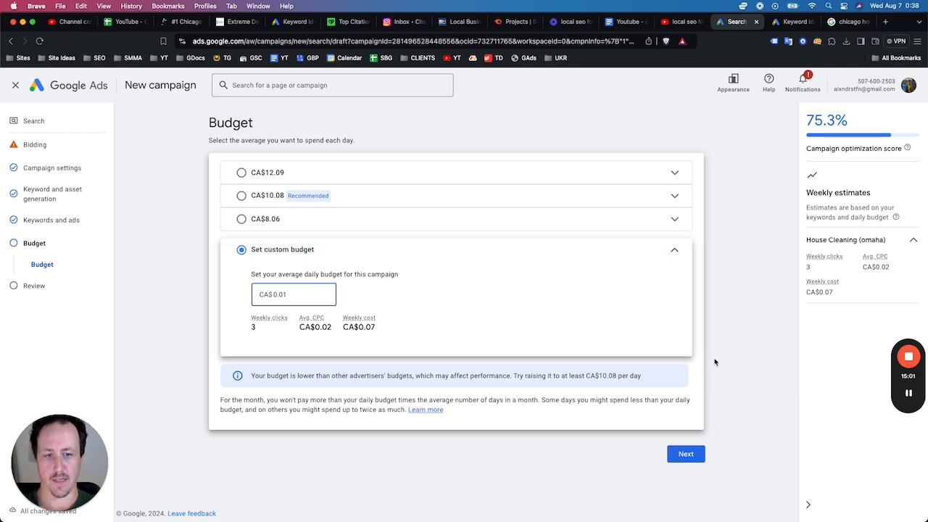
click(684, 457)
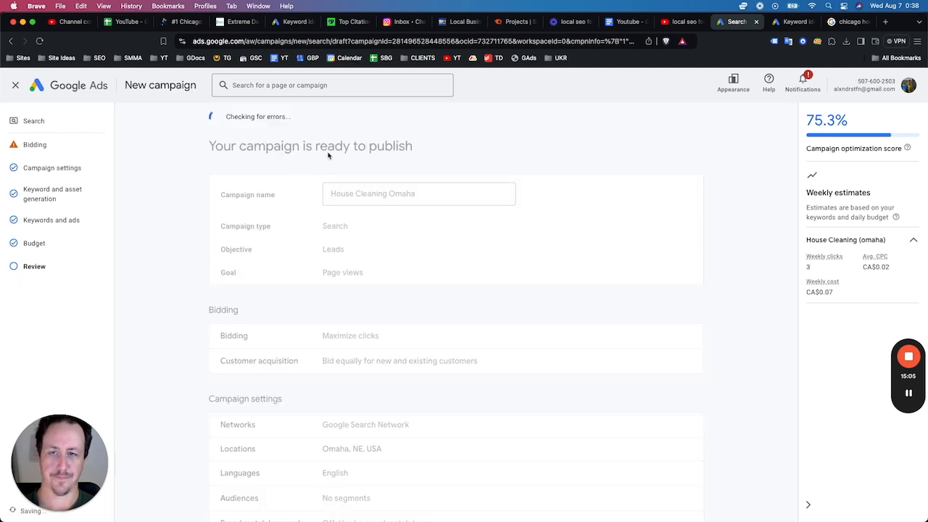
Step: Check the campaign summary from overview to budget and publish the House Cleaning Omaha campaign
scroll(324, 195, down, 5)
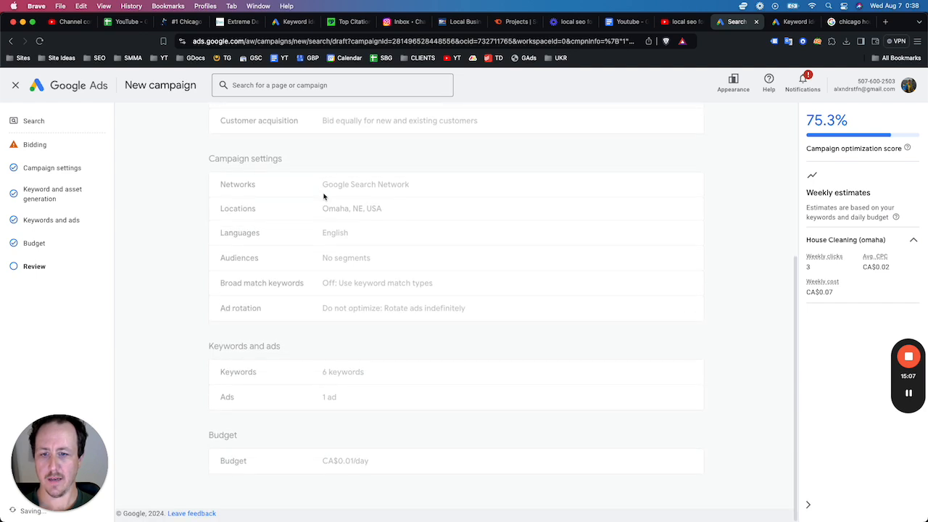
scroll(420, 308, up, 5)
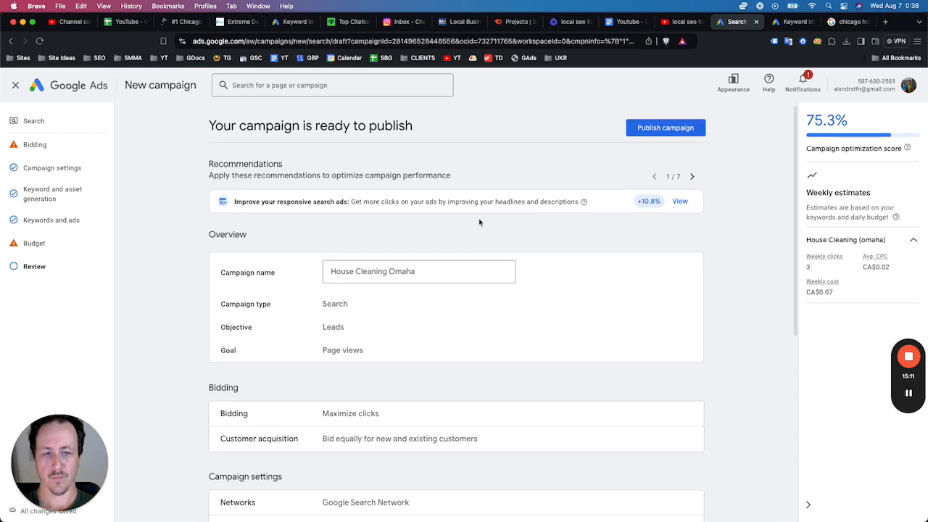
scroll(479, 221, down, 7)
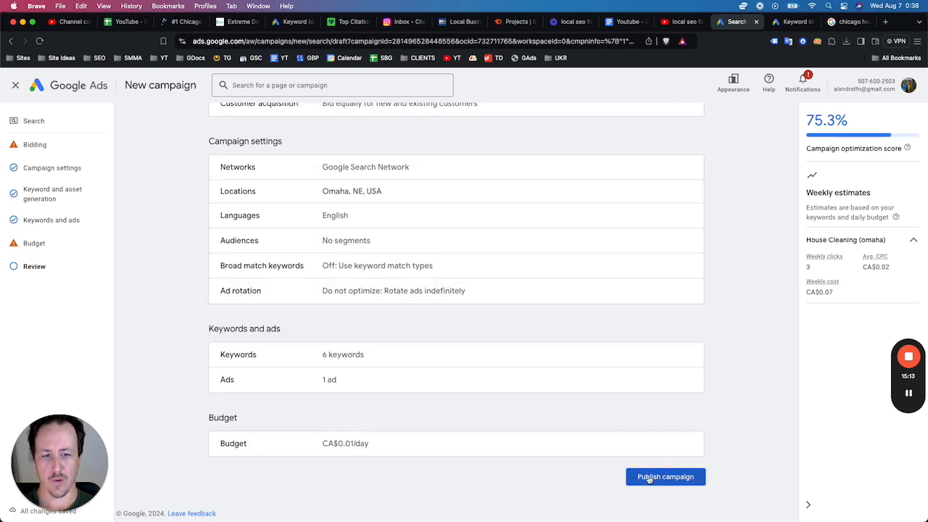
click(650, 480)
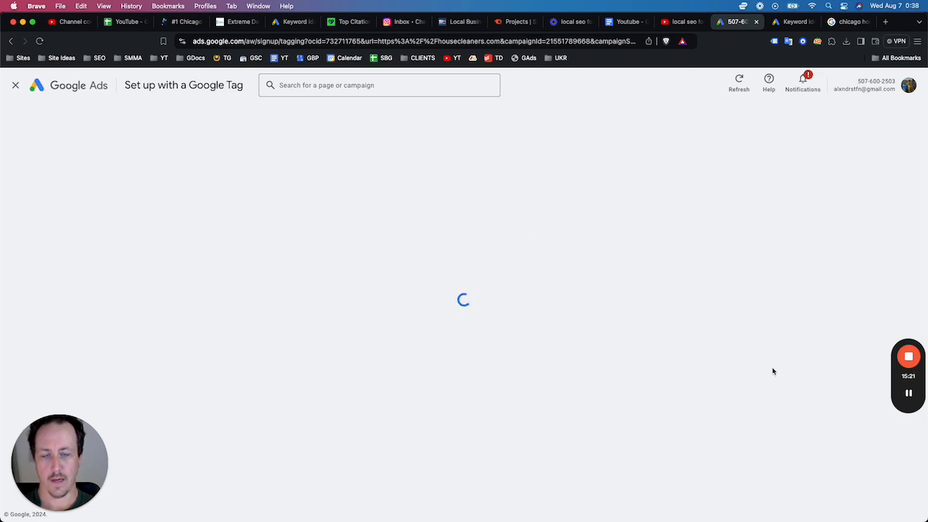
click(908, 396)
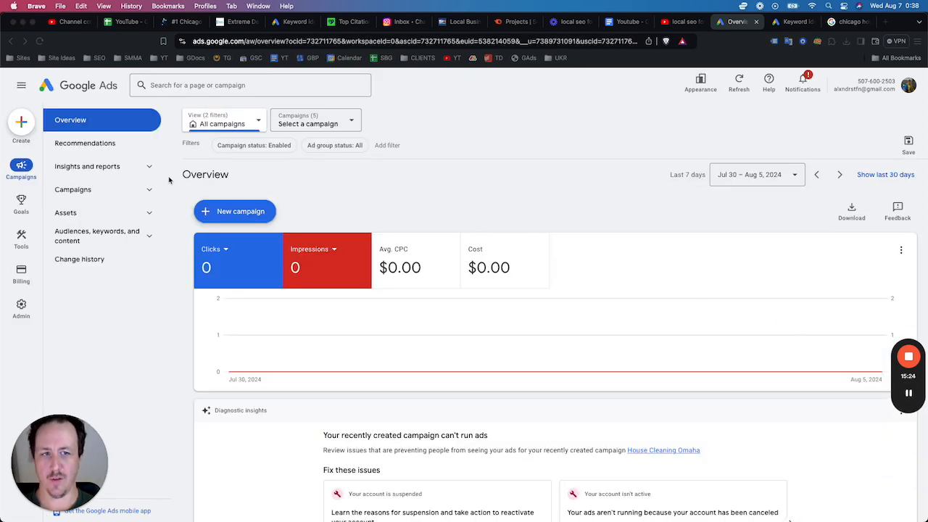
Step: Open the search keywords of the House Cleaning (omaha) ad group within the House Cleaning Omaha campaign
click(119, 191)
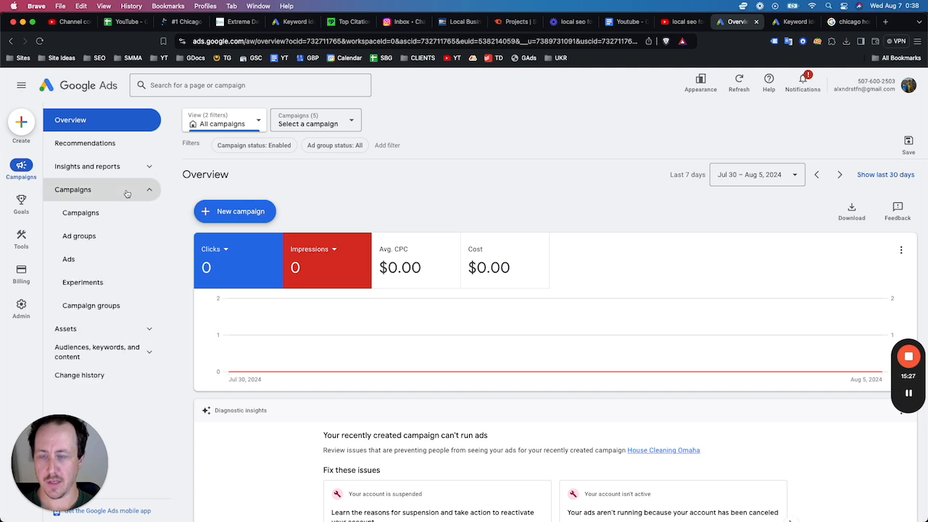
click(84, 218)
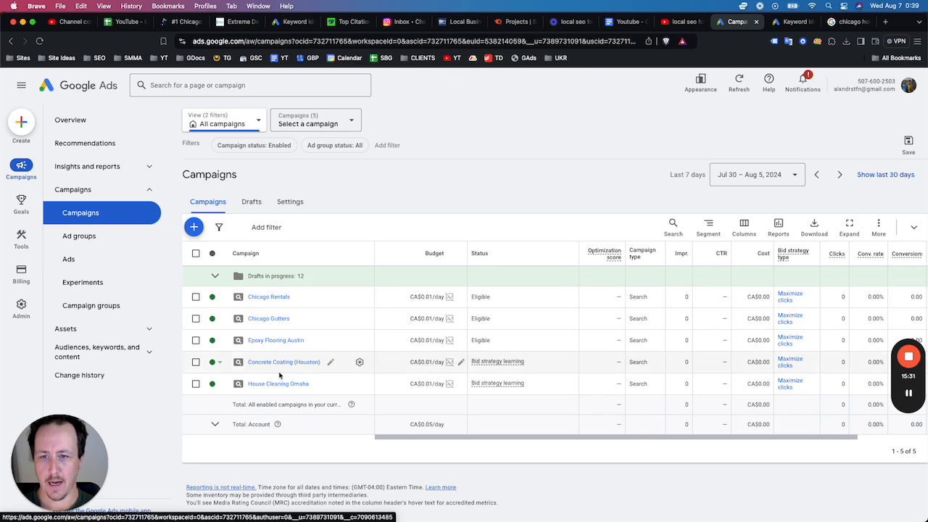
click(286, 387)
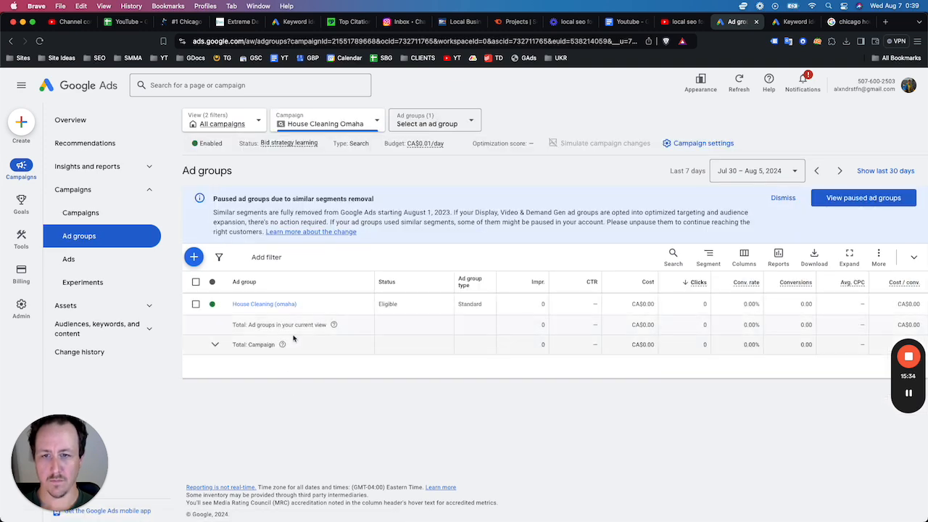
click(259, 305)
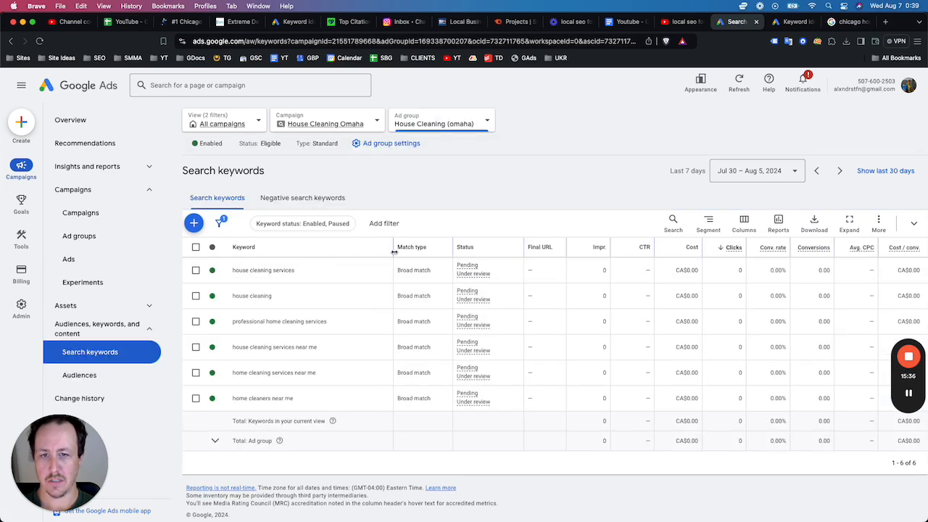
scroll(410, 312, down, 2)
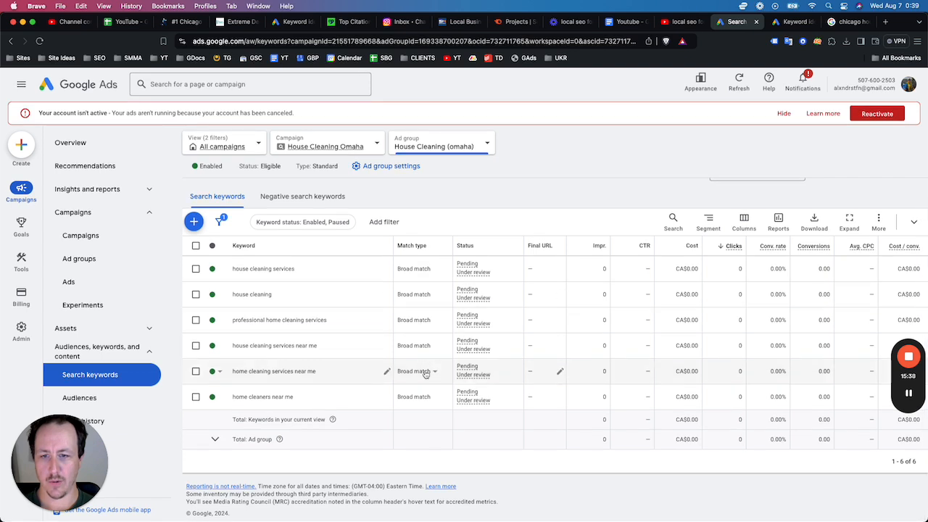
scroll(406, 341, up, 1)
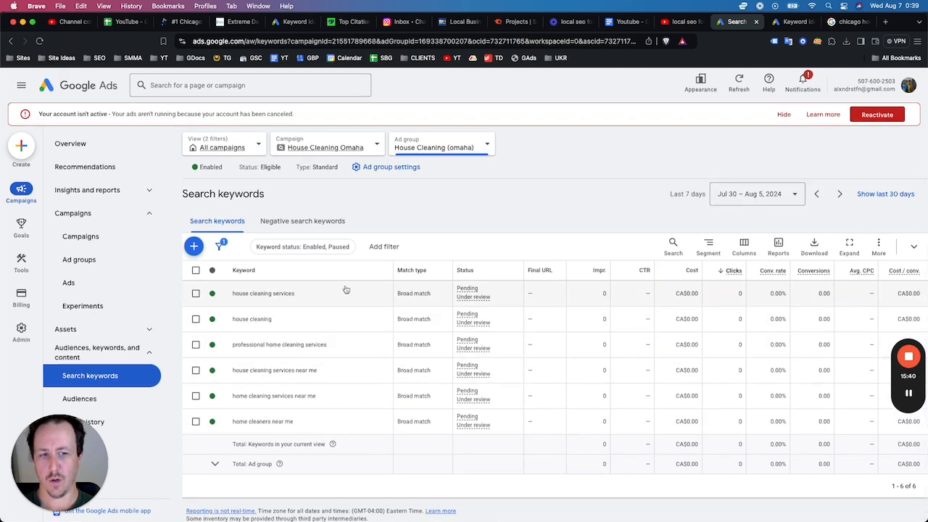
Step: Change the match type of all keywords in the ad group to Phrase match without keeping the originals
click(195, 270)
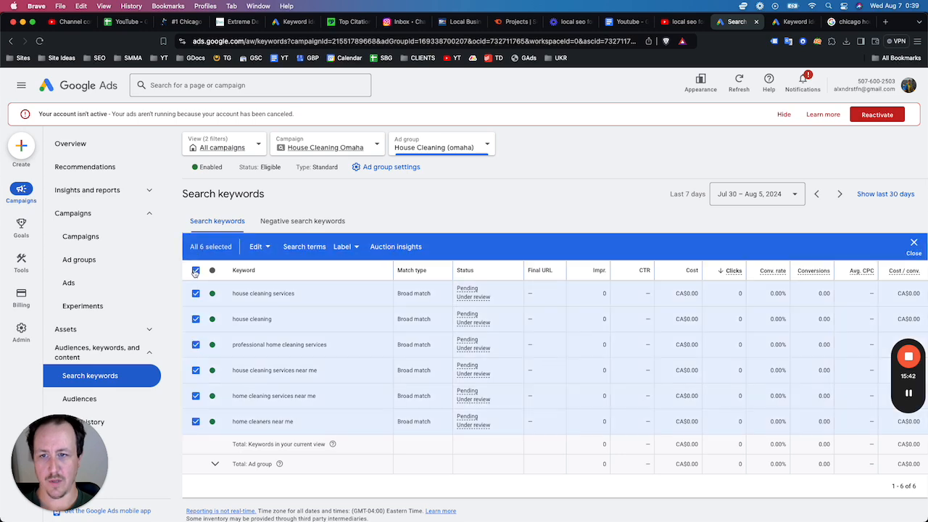
click(269, 250)
mouse_move(245, 308)
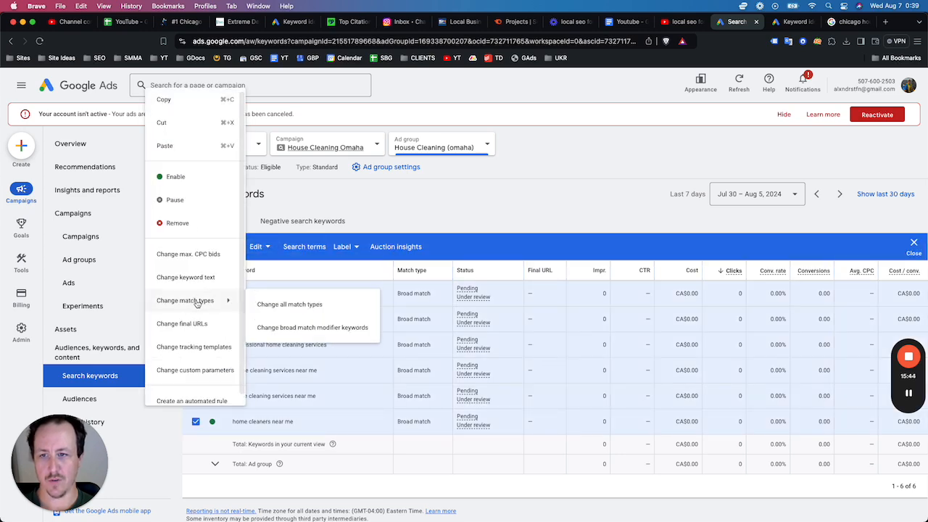
click(277, 310)
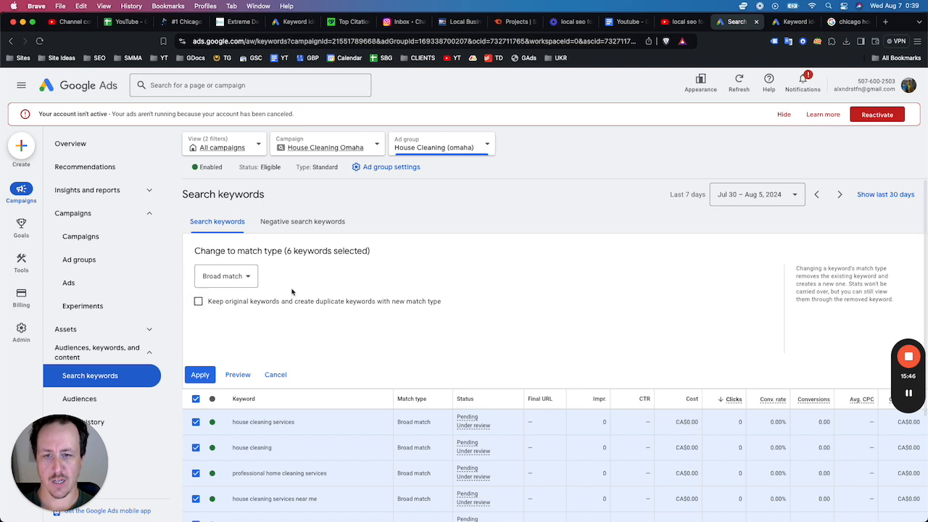
click(234, 281)
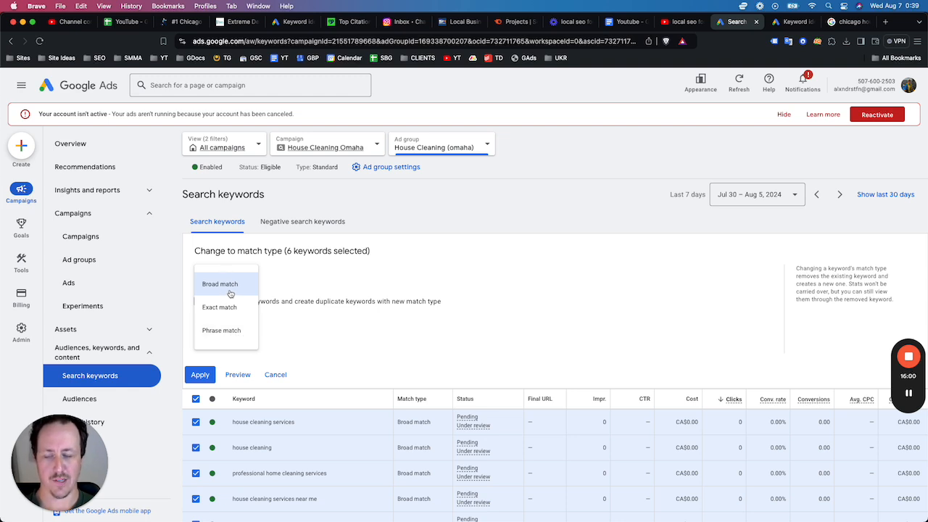
click(227, 330)
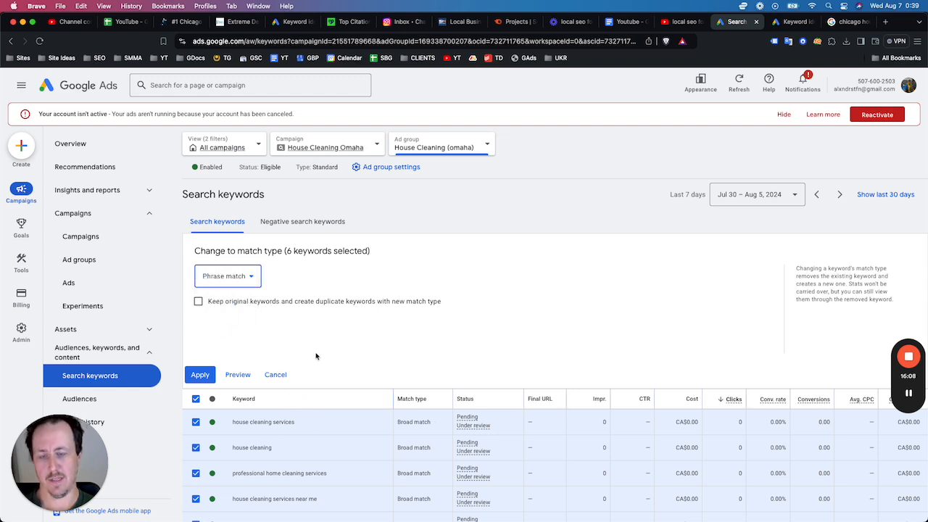
scroll(390, 365, down, 2)
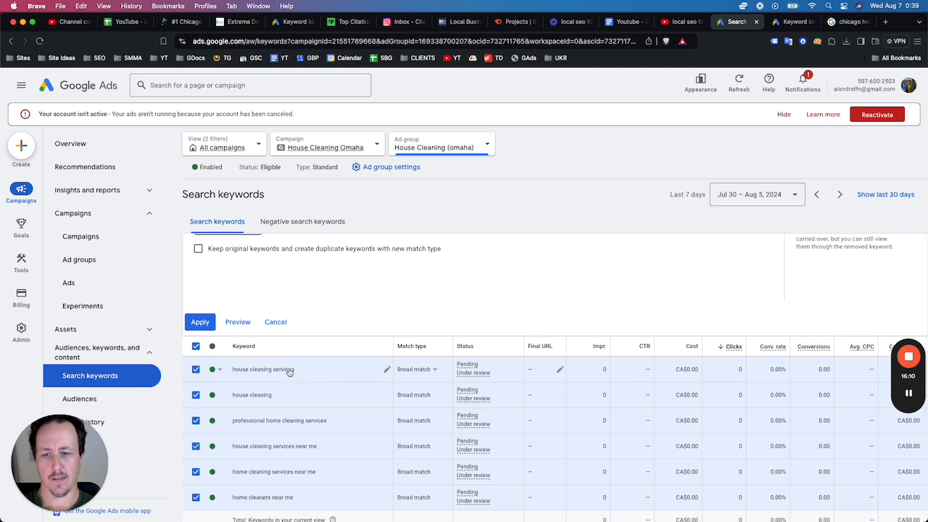
scroll(335, 377, up, 2)
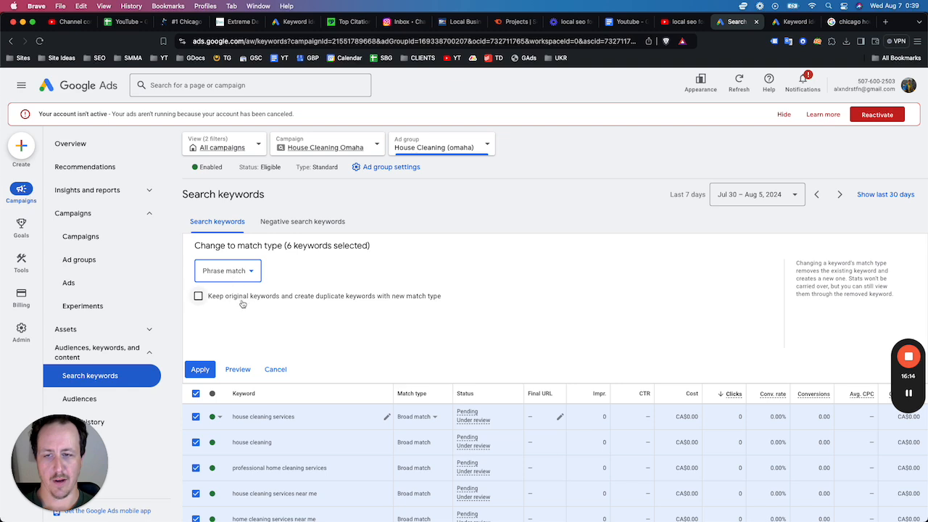
click(202, 370)
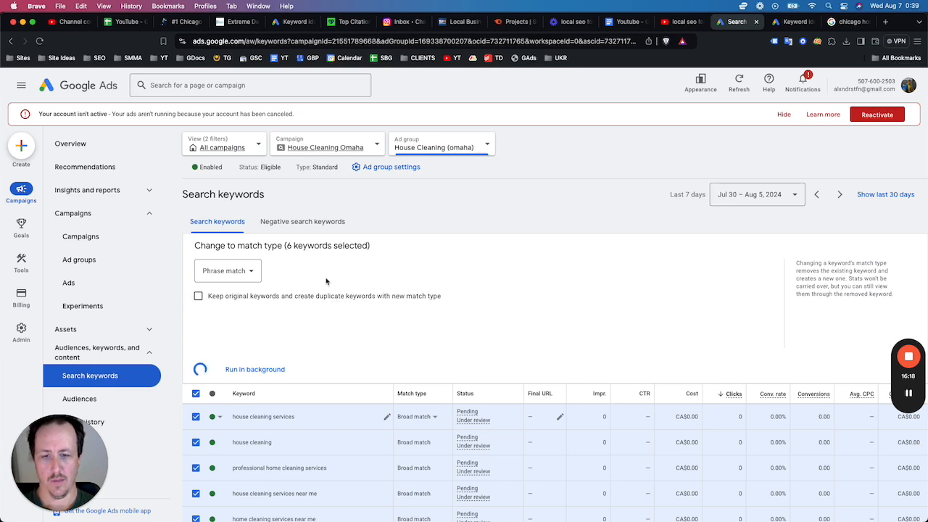
scroll(320, 321, down, 1)
scroll(321, 320, down, 2)
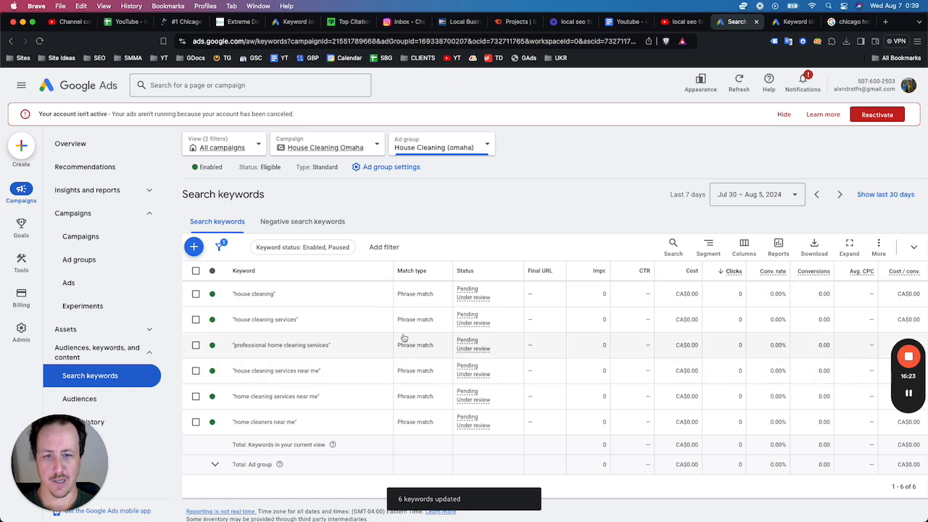
Step: Open the ad group's ads, hide the inactive-account notice and pause the "House Cleaning in Omaha" responsive search ad
click(69, 283)
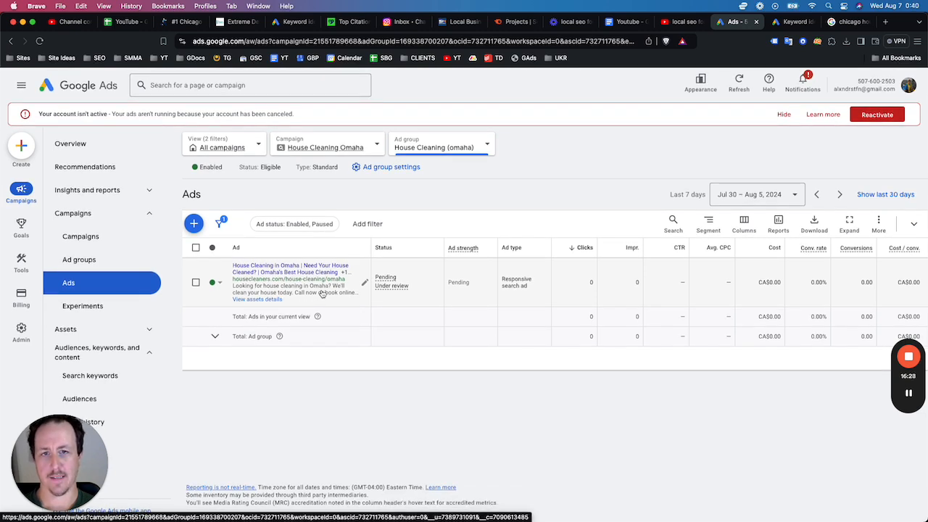
click(784, 115)
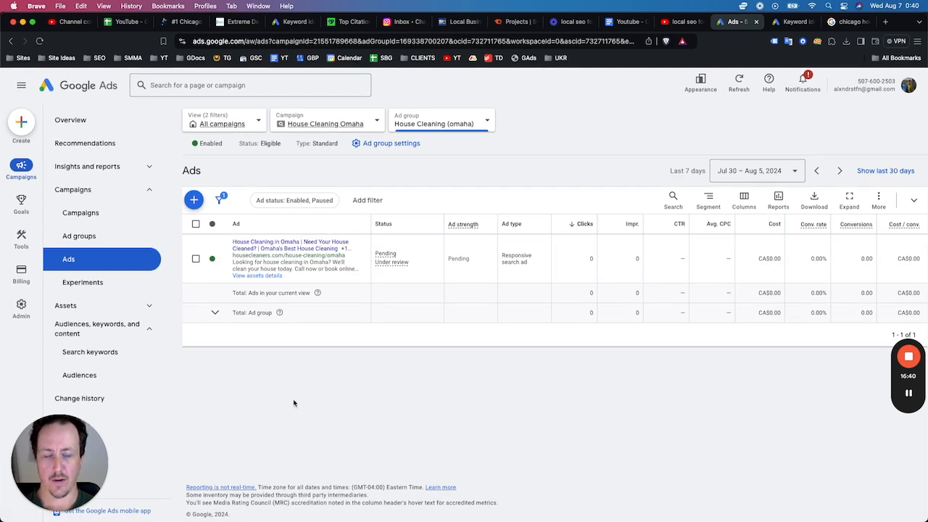
click(216, 260)
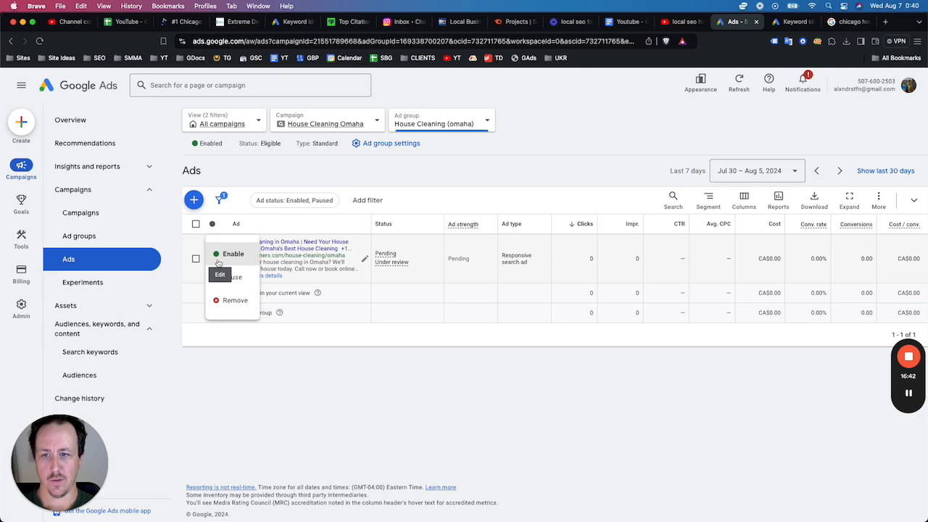
click(231, 277)
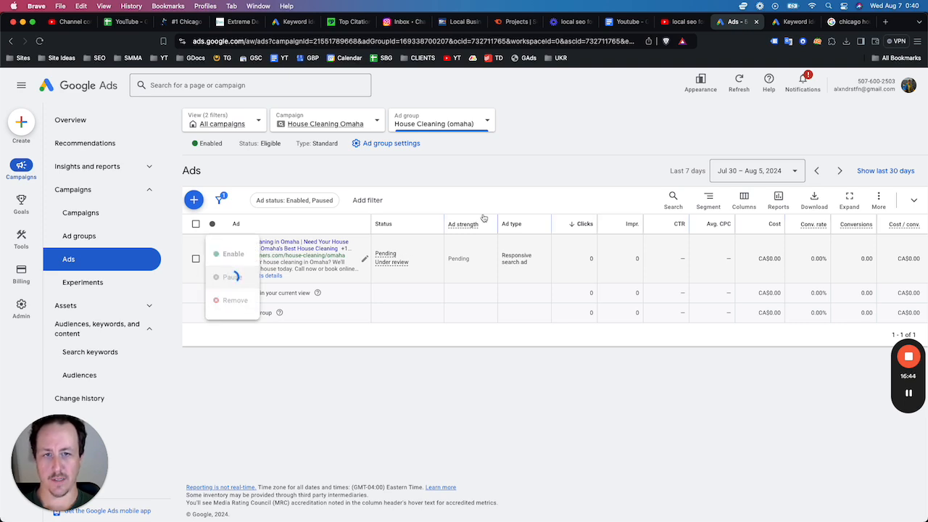